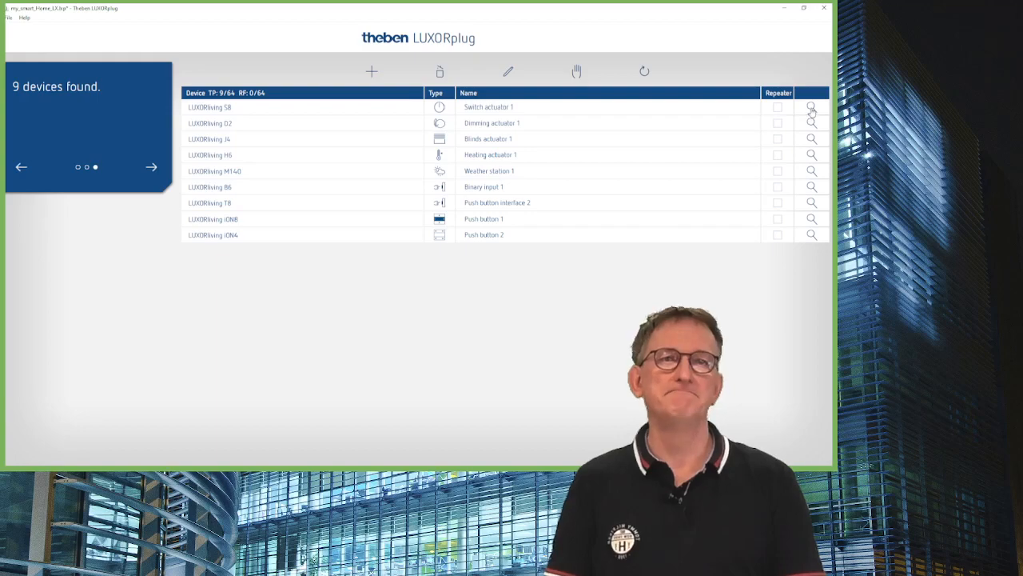
Identify the LUXORliving S8 switch actuator on the installation and rename it "DB 1 S8".
click(810, 108)
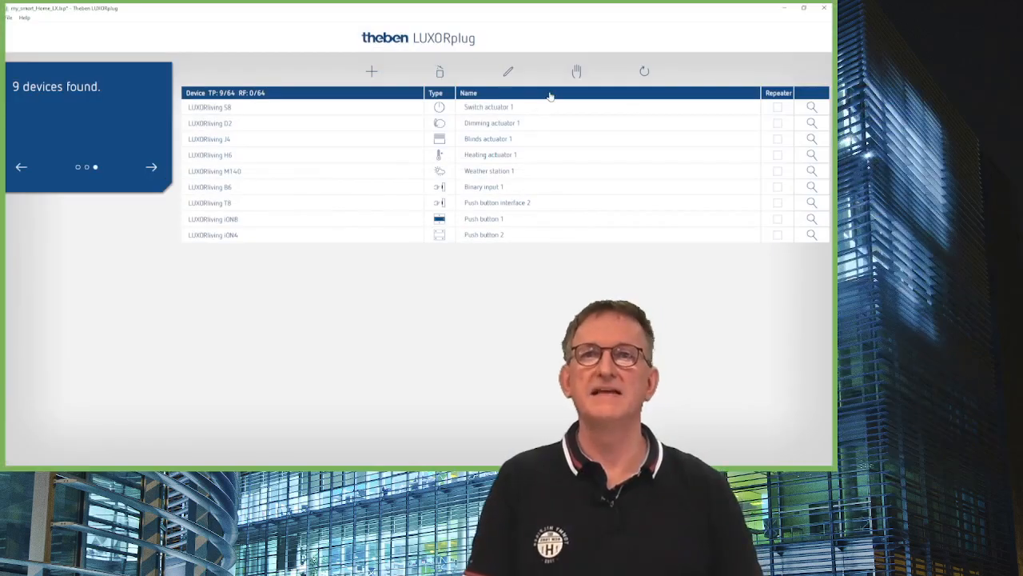
click(509, 73)
click(532, 113)
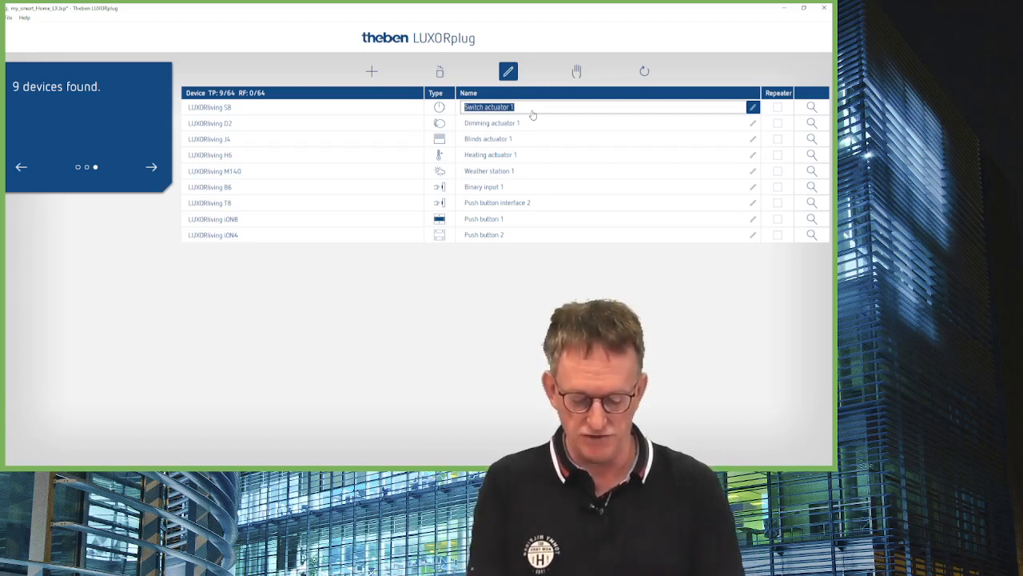
text(DG 1 S)
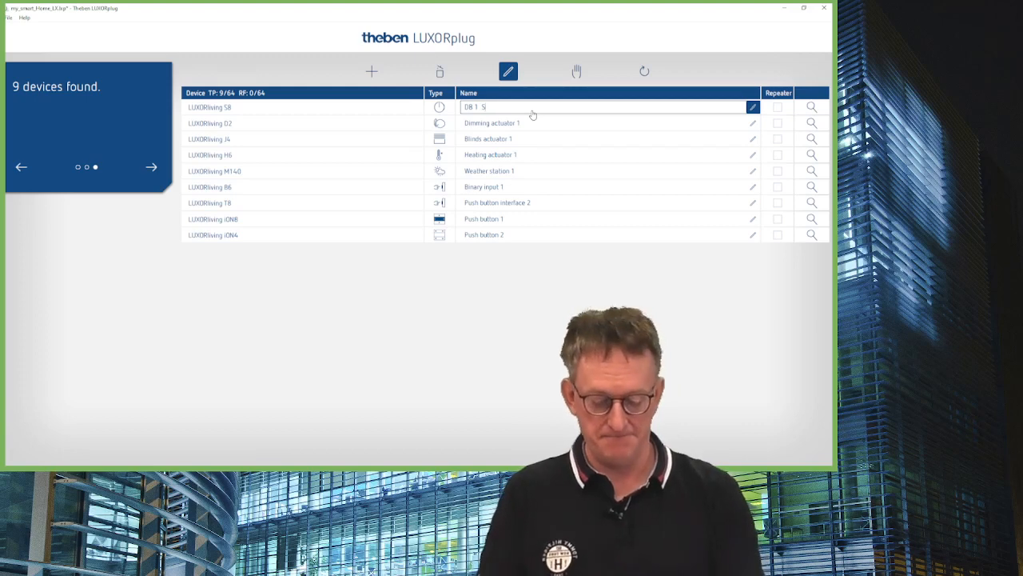
text(8)
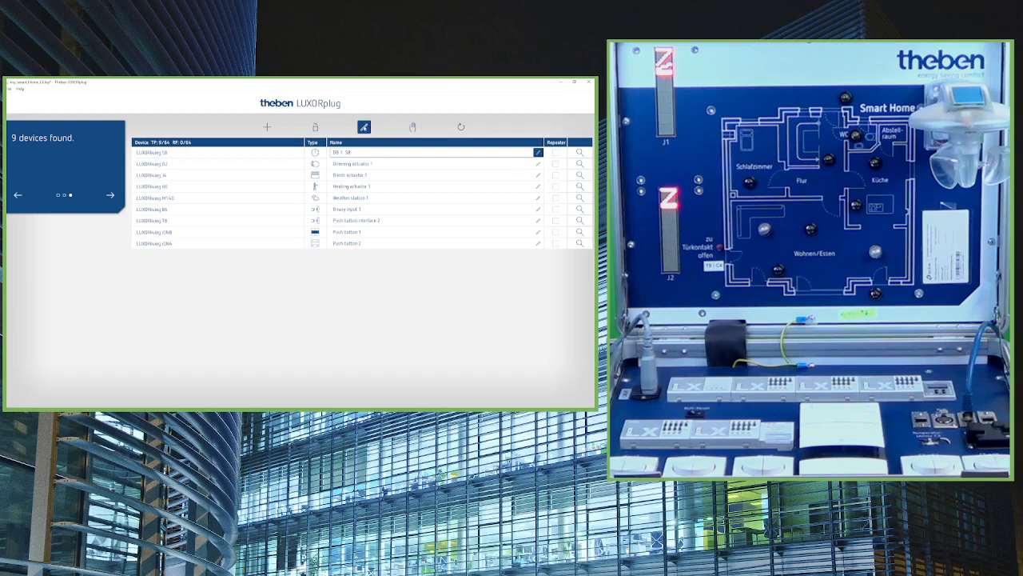
click(365, 127)
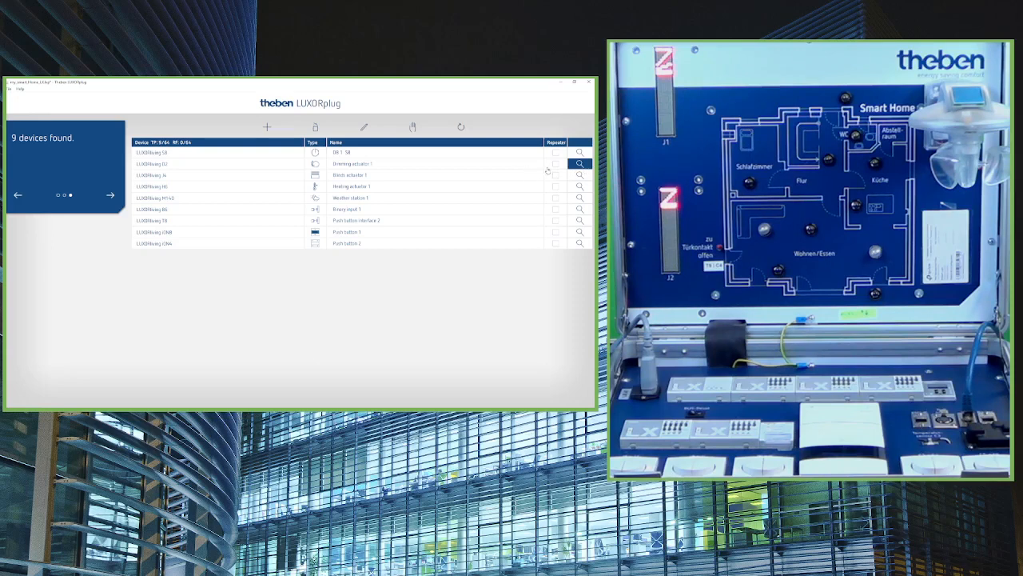
Rename the LUXORliving D2 dimming actuator as "DB 2 D2".
click(364, 128)
click(385, 167)
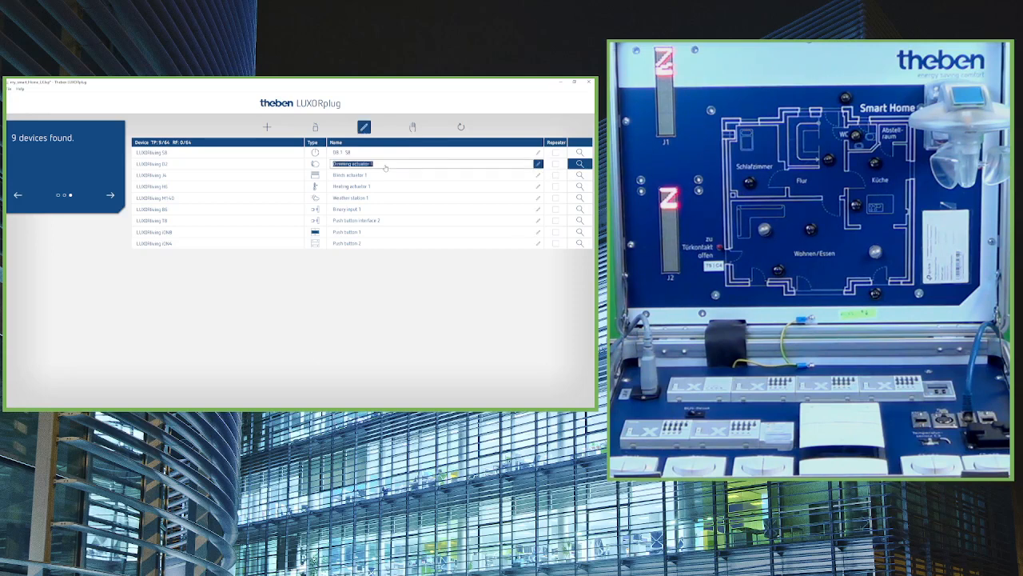
text(DB 2 D2)
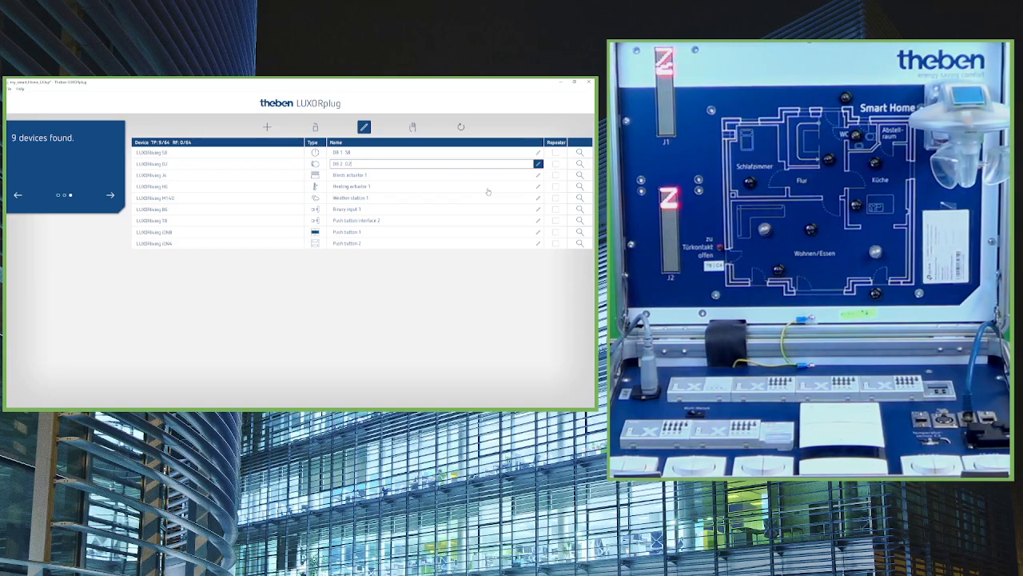
Rename the J4 blinds actuator as "DB 3 J4" and the H6 heating actuator as "DB 4 H6".
click(386, 177)
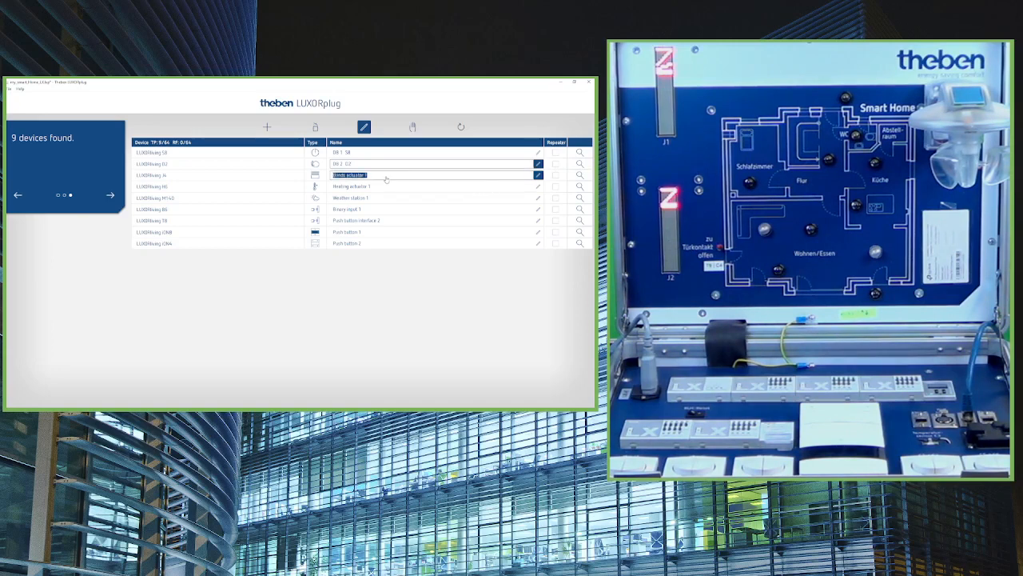
text(DB 3 J4)
click(391, 191)
text(D)
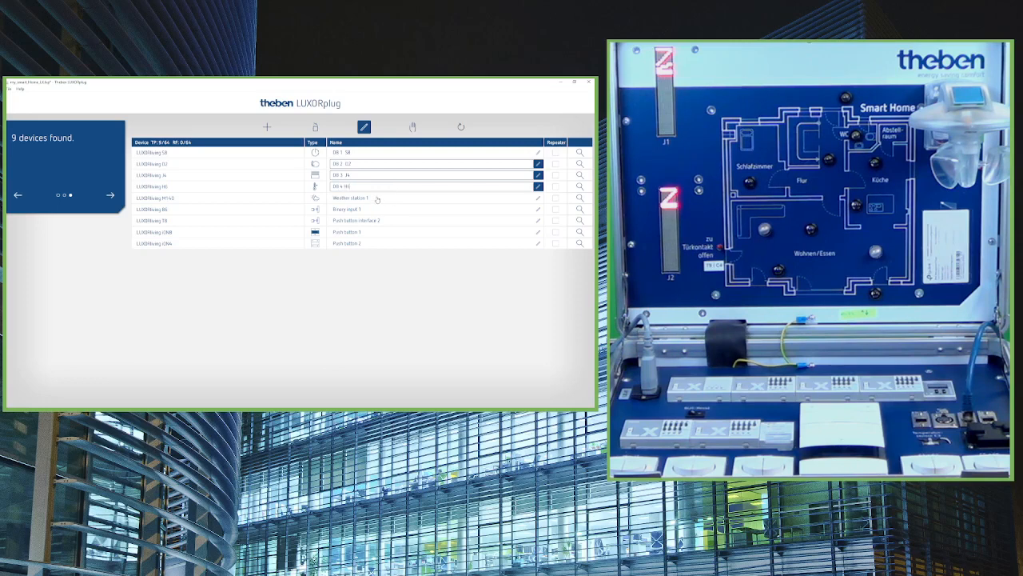
Rename the M140 weather station as "Weather station M140" and the B6 binary input as "DB 5 B6".
click(376, 198)
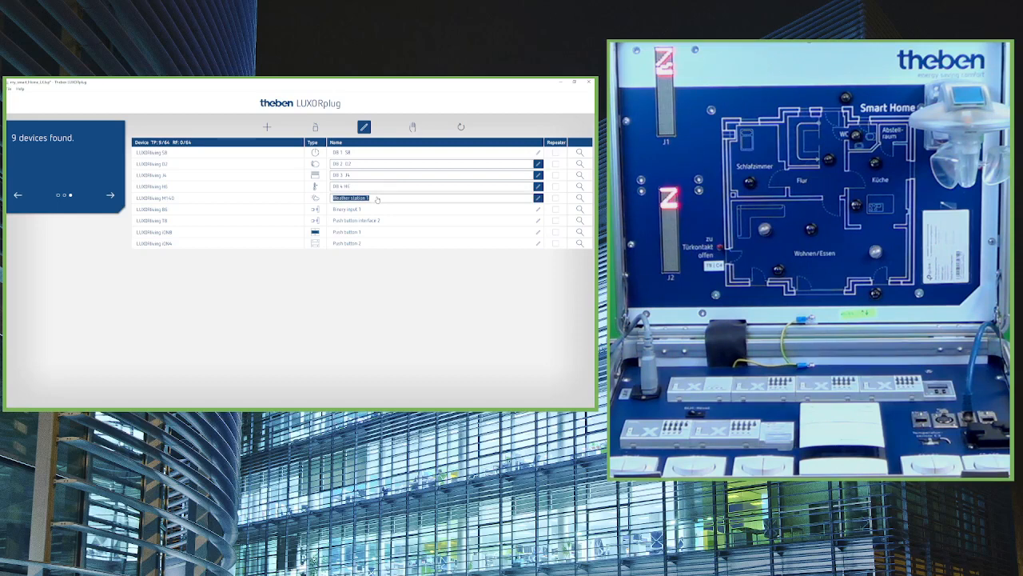
click(376, 198)
click(371, 211)
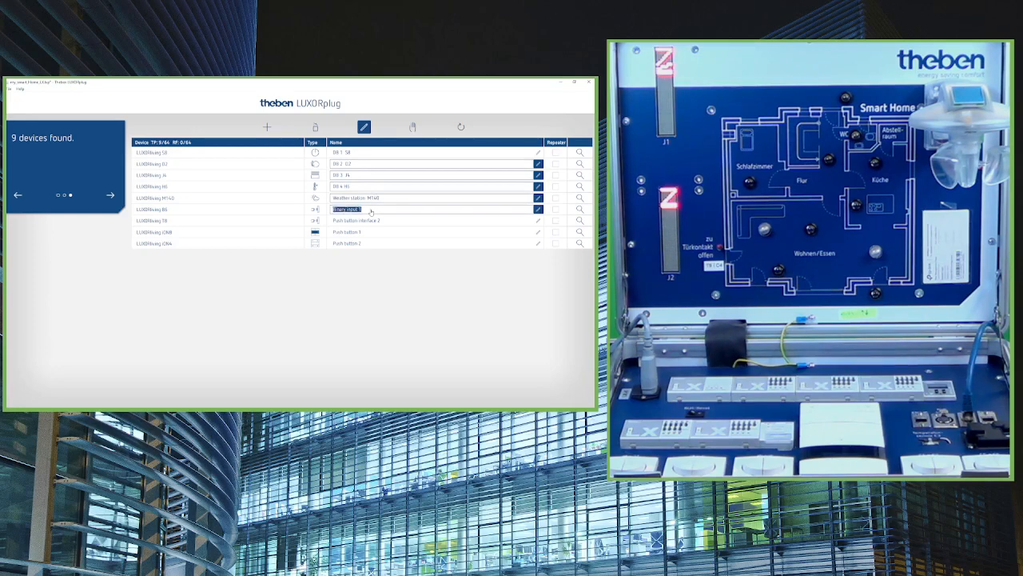
text(08)
Accept the new names of the D2, J4, H6, M140 and B6 devices and close their open name fields.
click(395, 224)
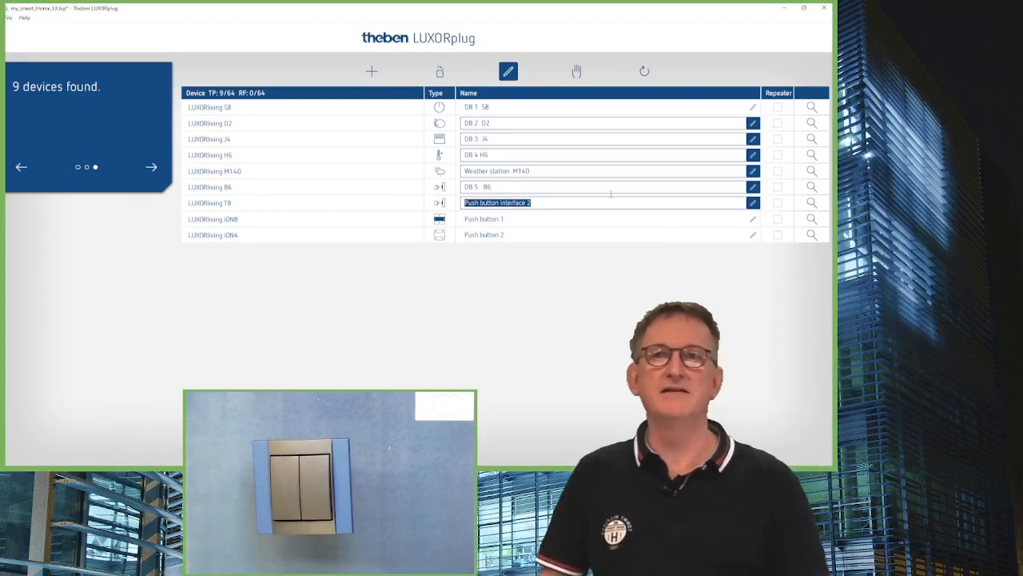
click(752, 123)
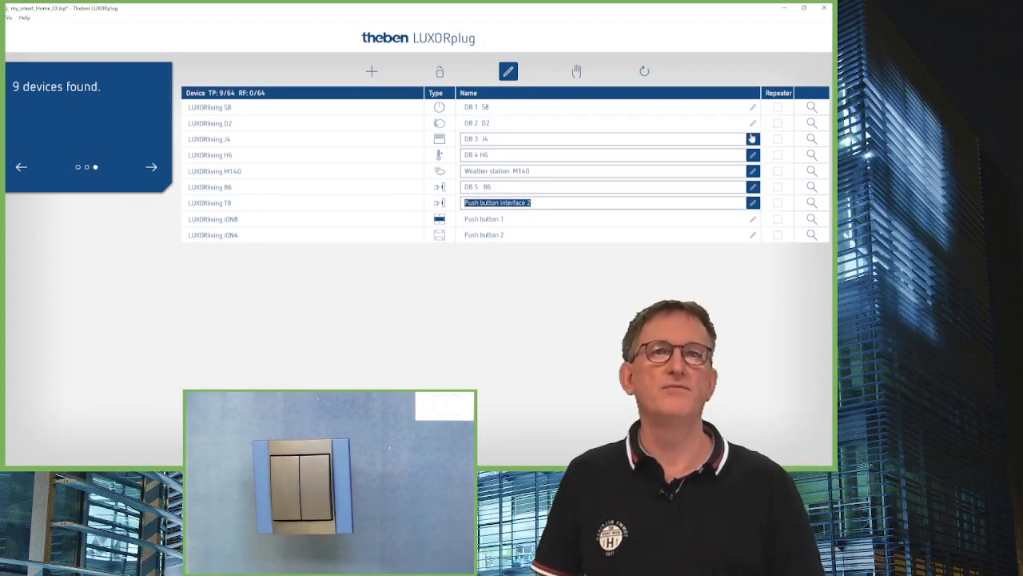
click(752, 138)
click(752, 154)
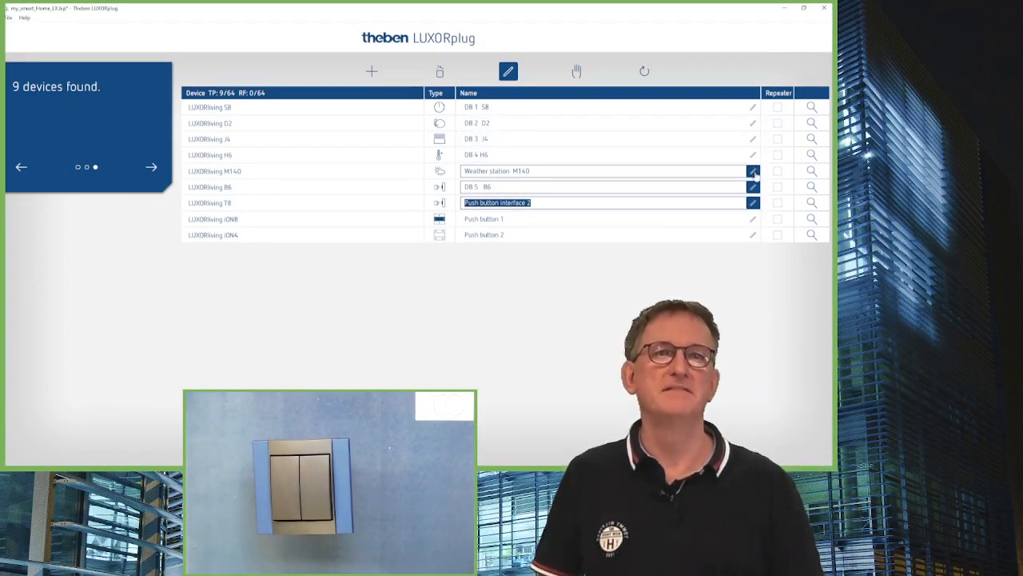
click(752, 170)
click(752, 186)
click(752, 202)
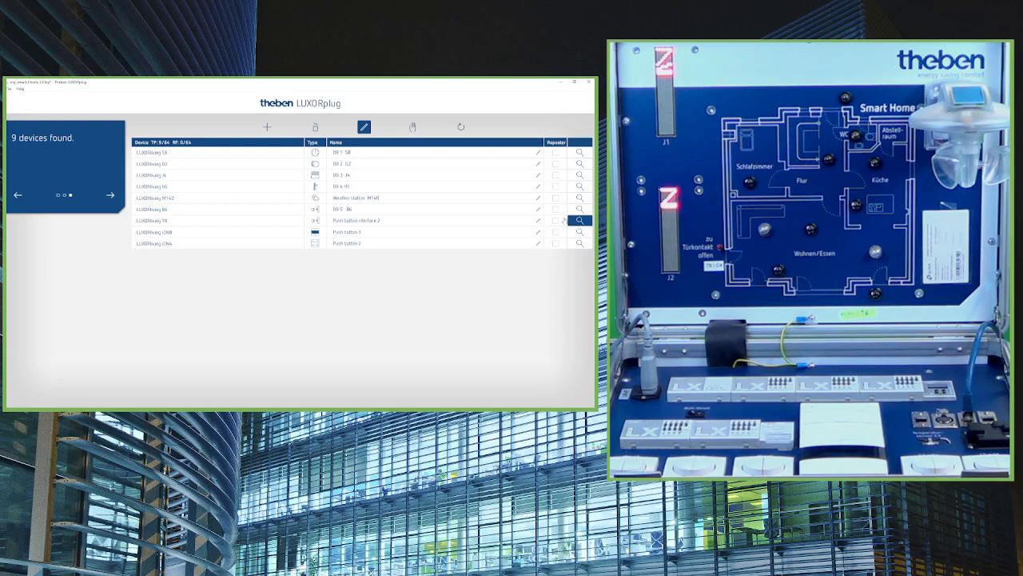
Rename the LUXORliving T8 push button interface as "Living room kitchen door T8".
click(405, 222)
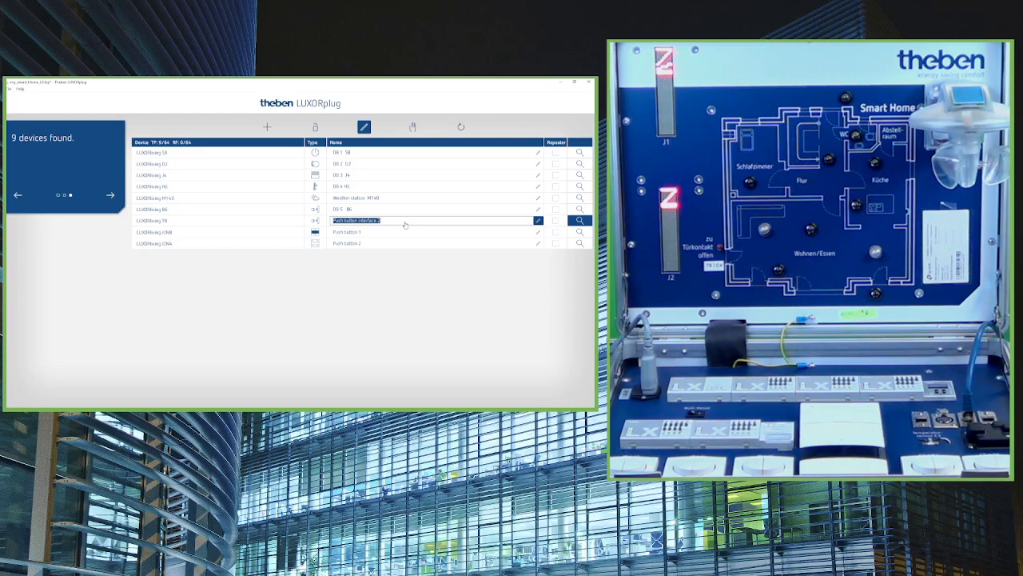
text(Living room kitchen door T8)
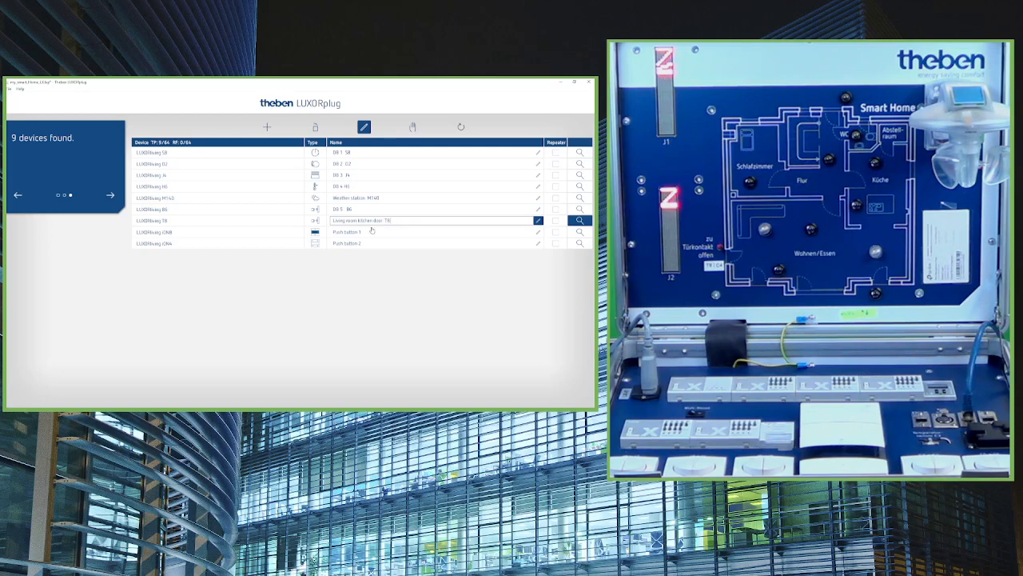
click(539, 222)
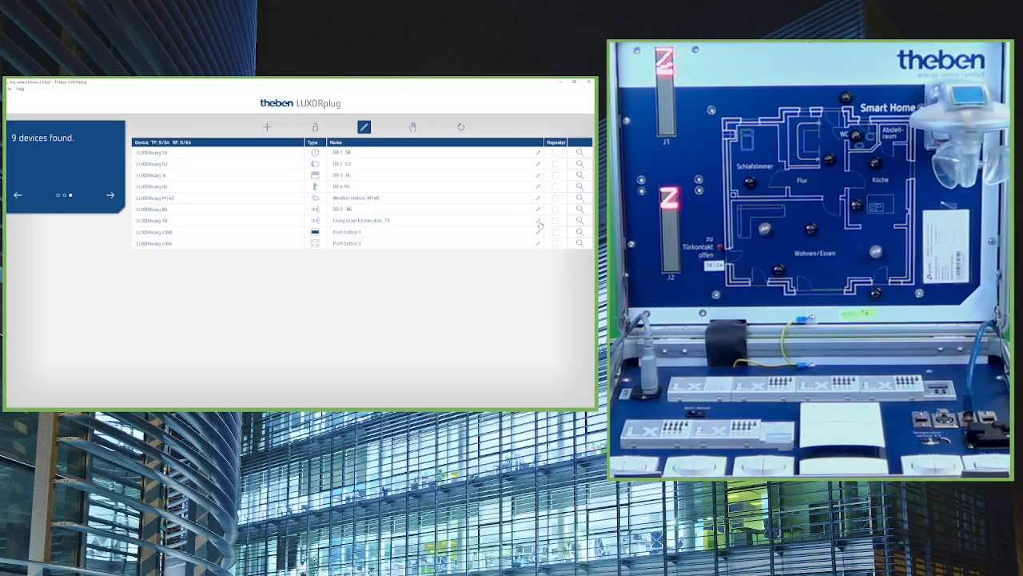
Rename the LUXORliving iON8 push button as "Living room ion8".
click(409, 233)
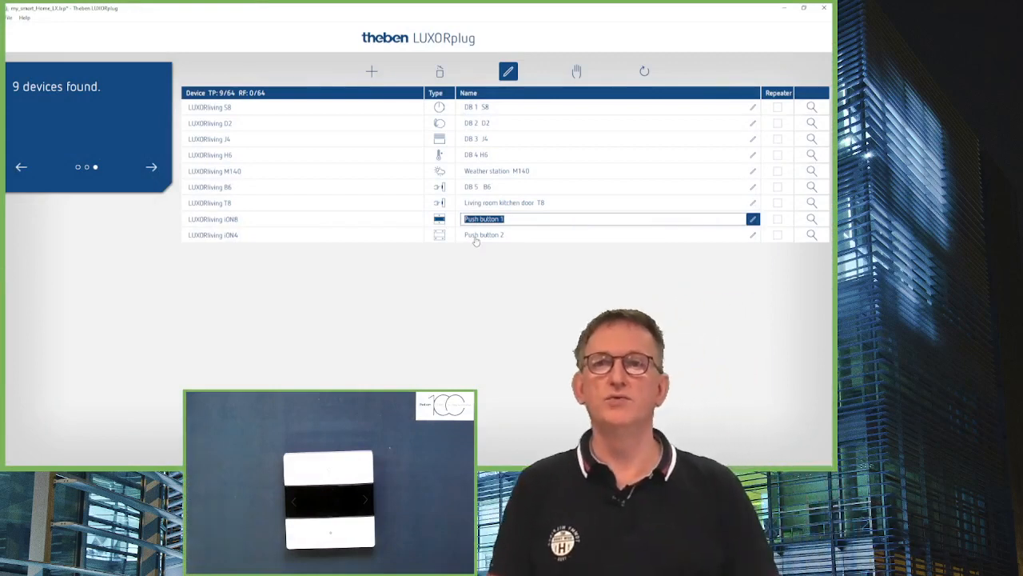
click(513, 219)
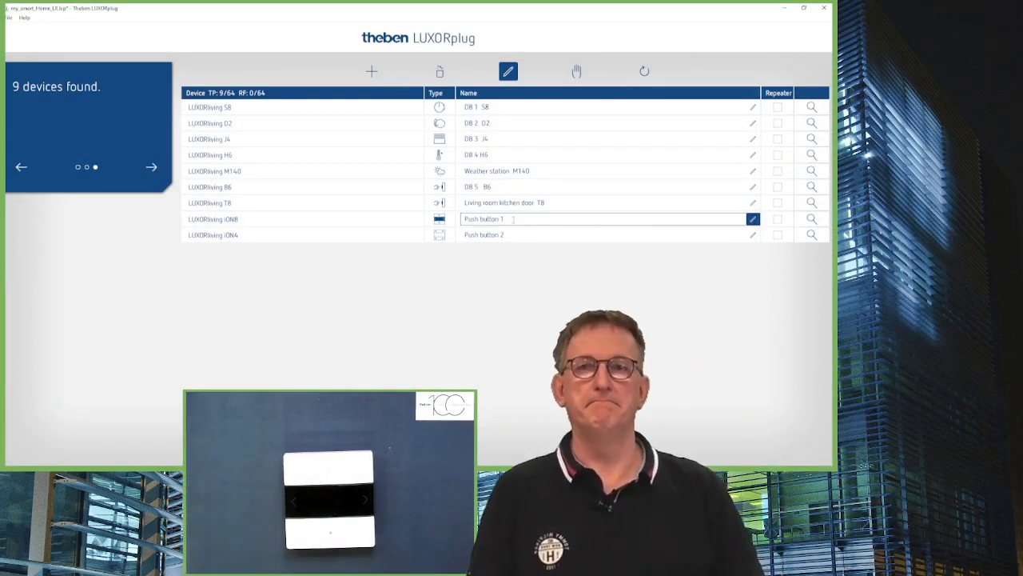
drag(513, 219, 435, 224)
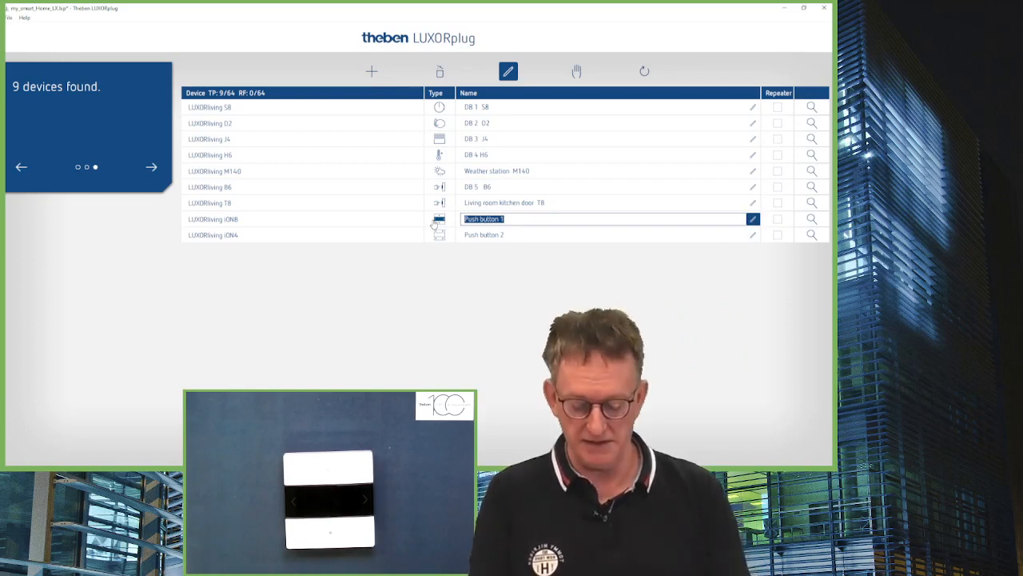
text(Livi)
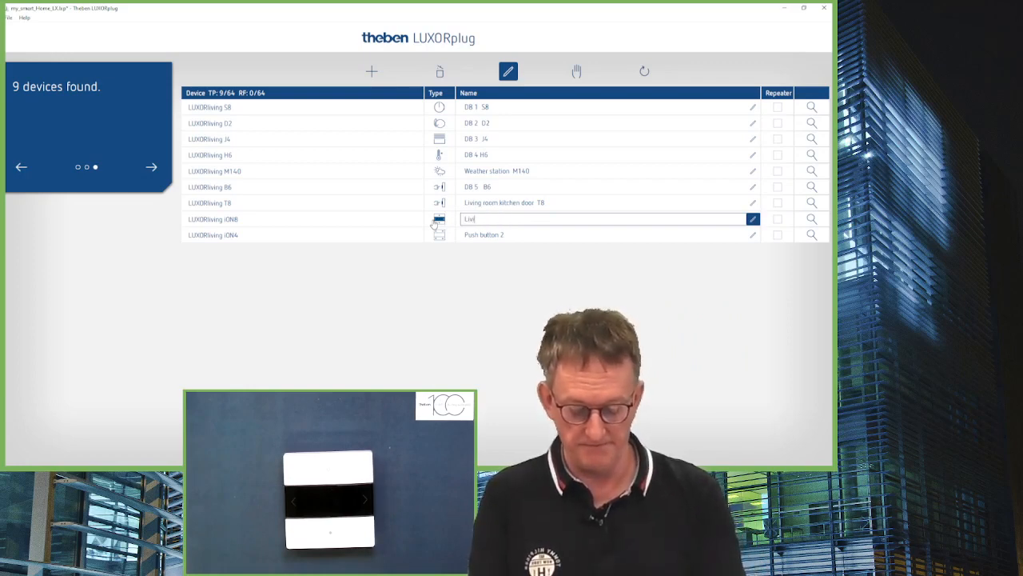
text(ng room)
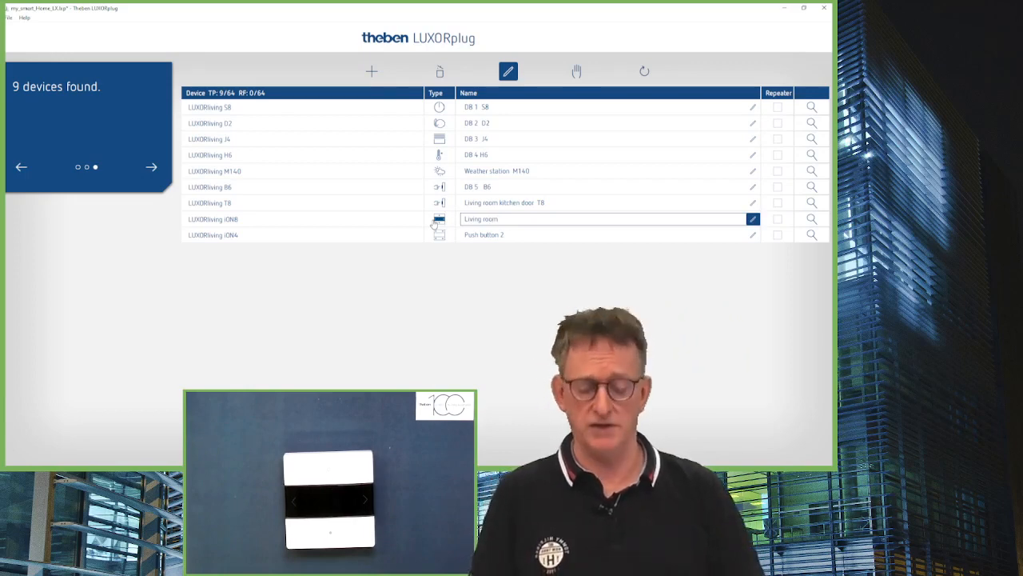
text( T)
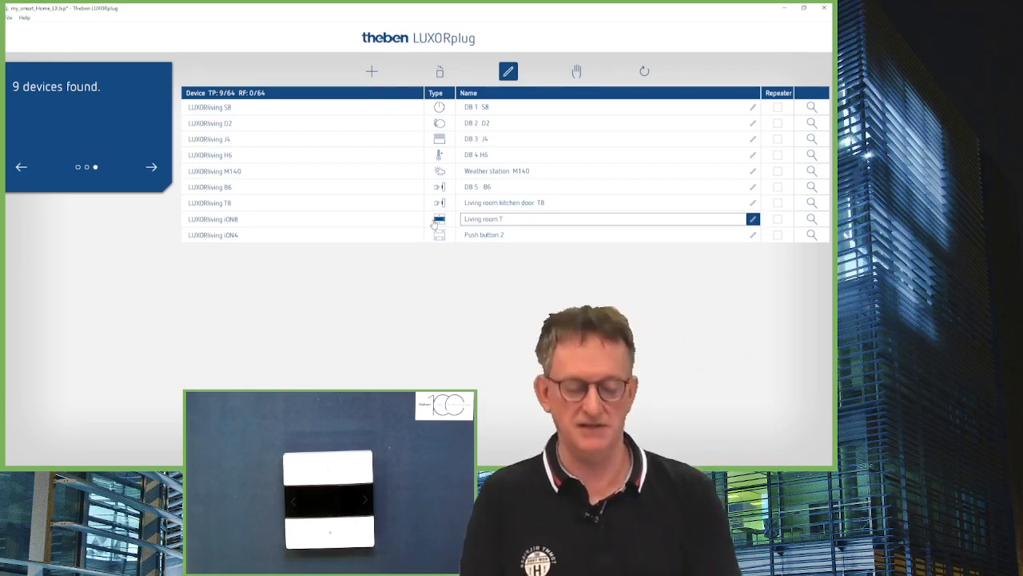
key(BackSpace)
text(i)
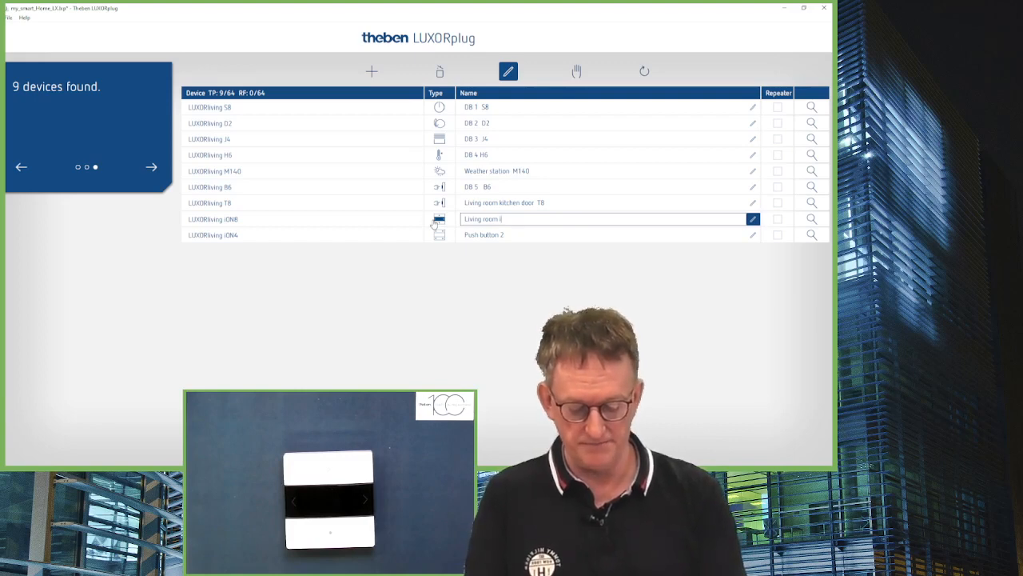
text(on8)
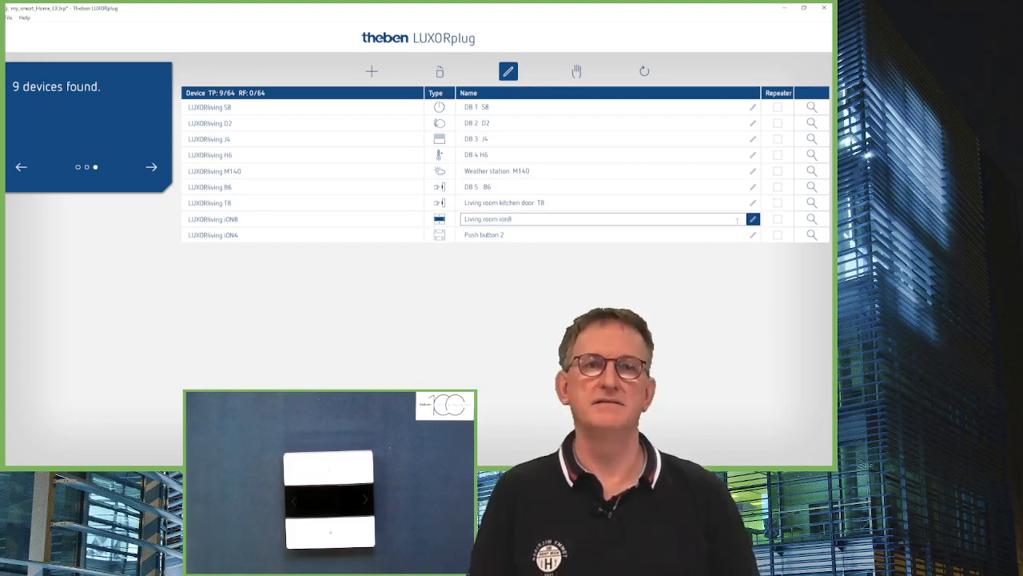
click(752, 219)
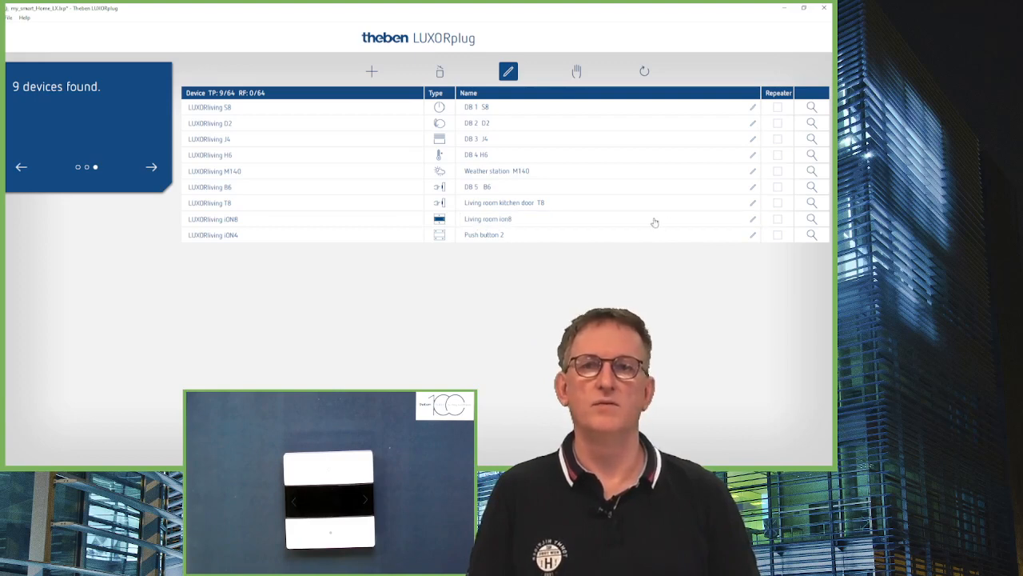
Rename the LUXORliving iON4 push button as "bed room ion4" and complete the device setup to reach the project overview.
click(612, 235)
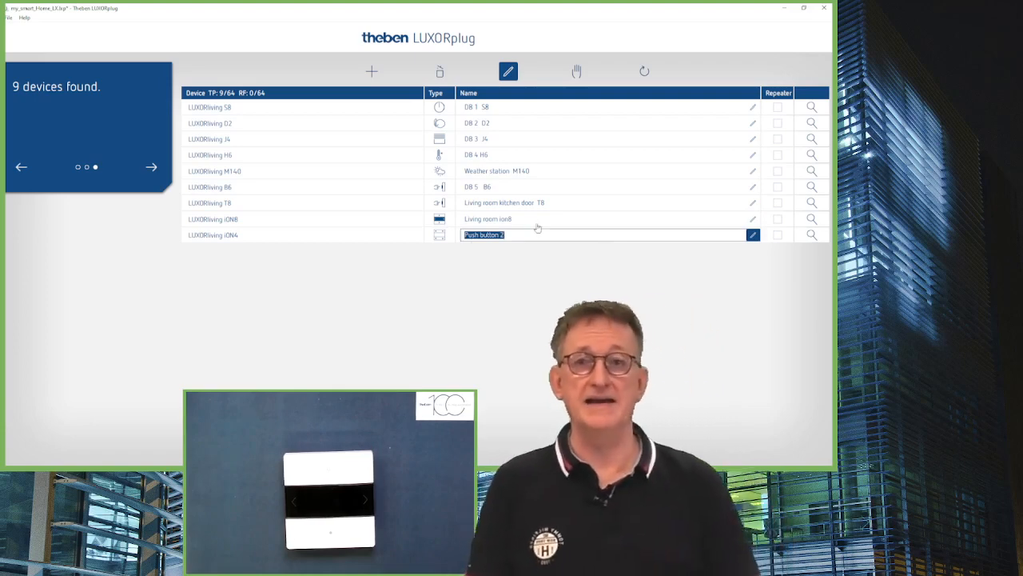
drag(522, 235, 466, 235)
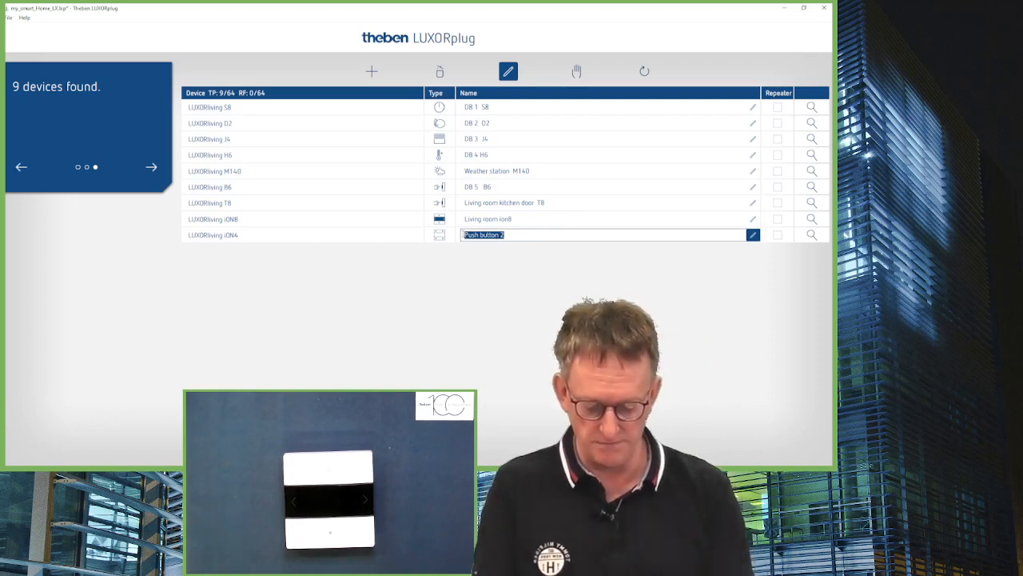
text(Bed room)
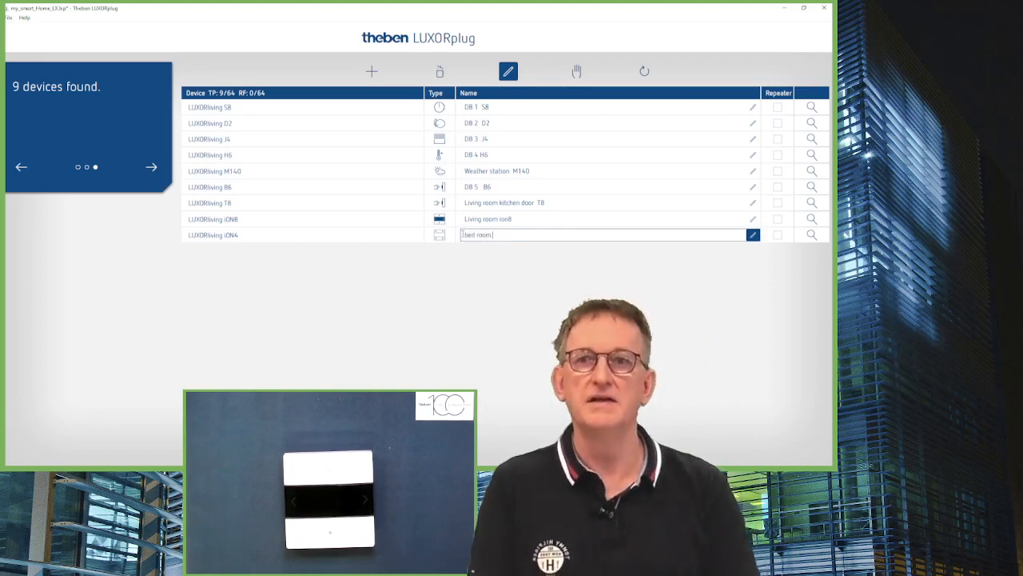
text( i)
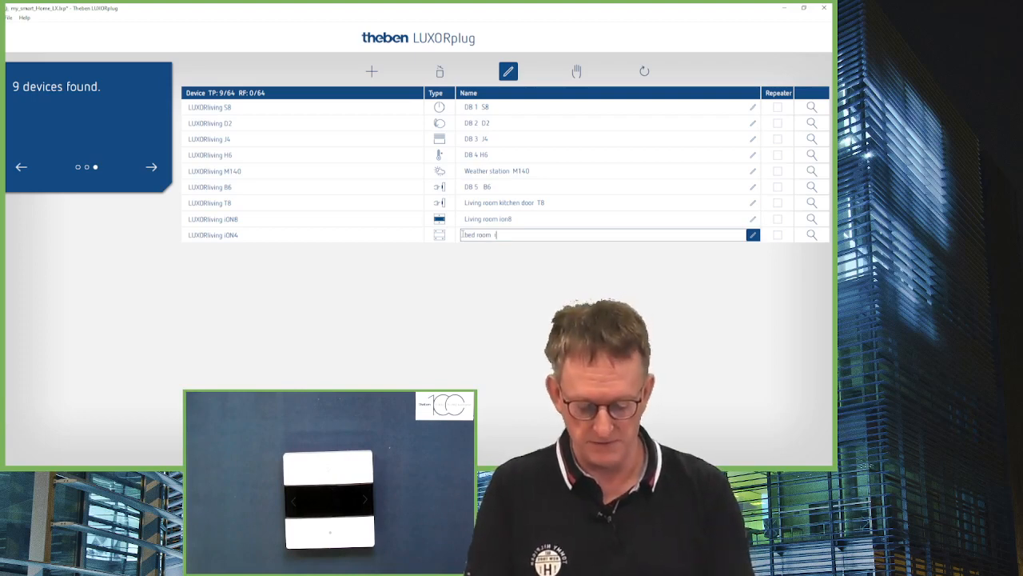
text(on4)
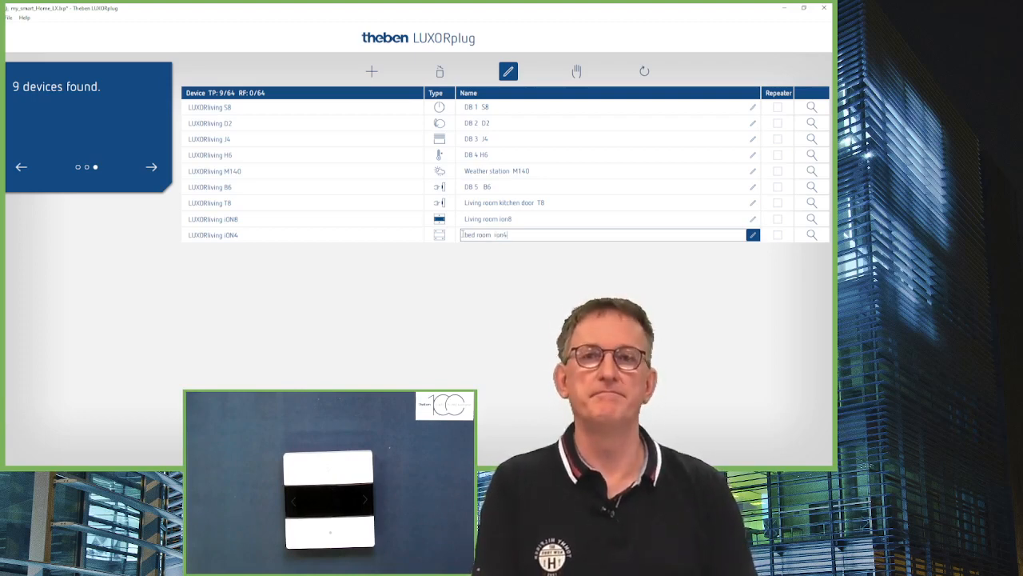
click(753, 237)
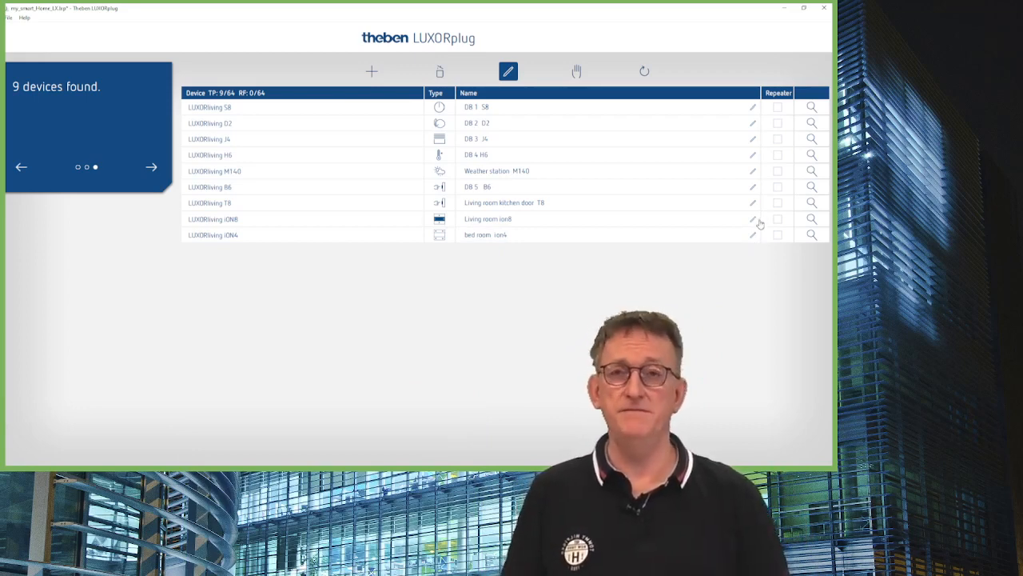
click(509, 73)
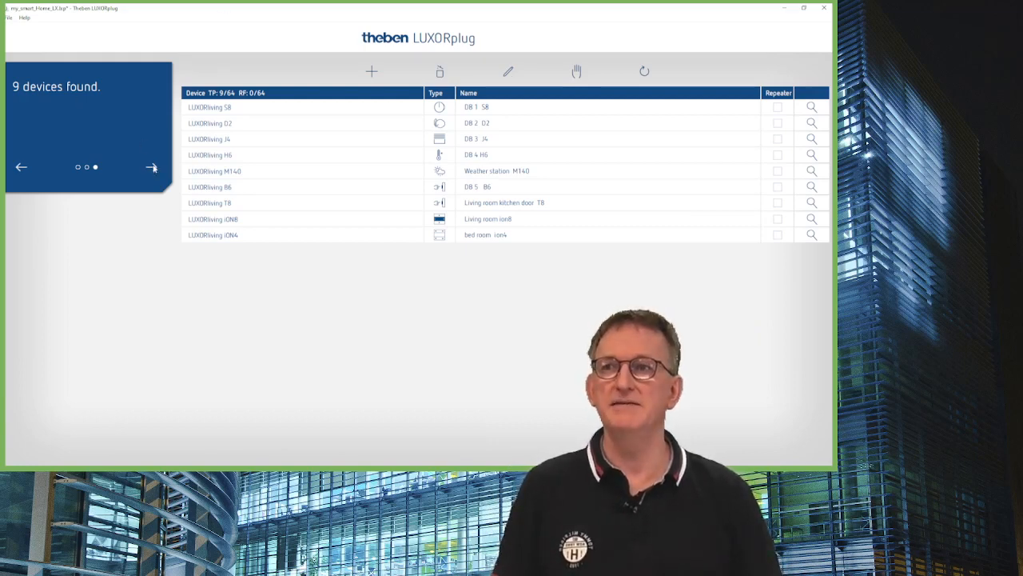
click(152, 168)
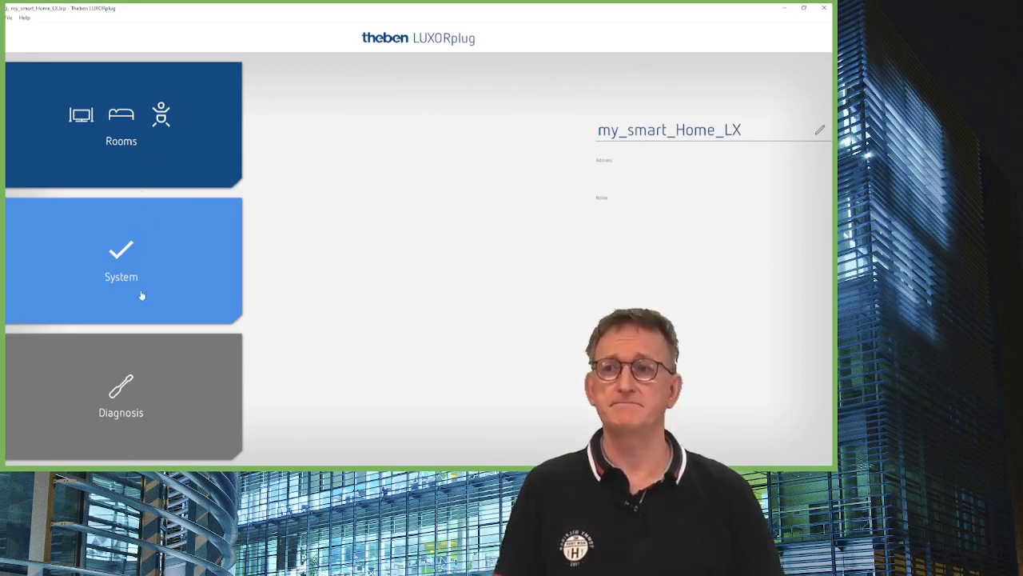
Open the room planning of the project and reduce the building to 1 floor.
click(138, 158)
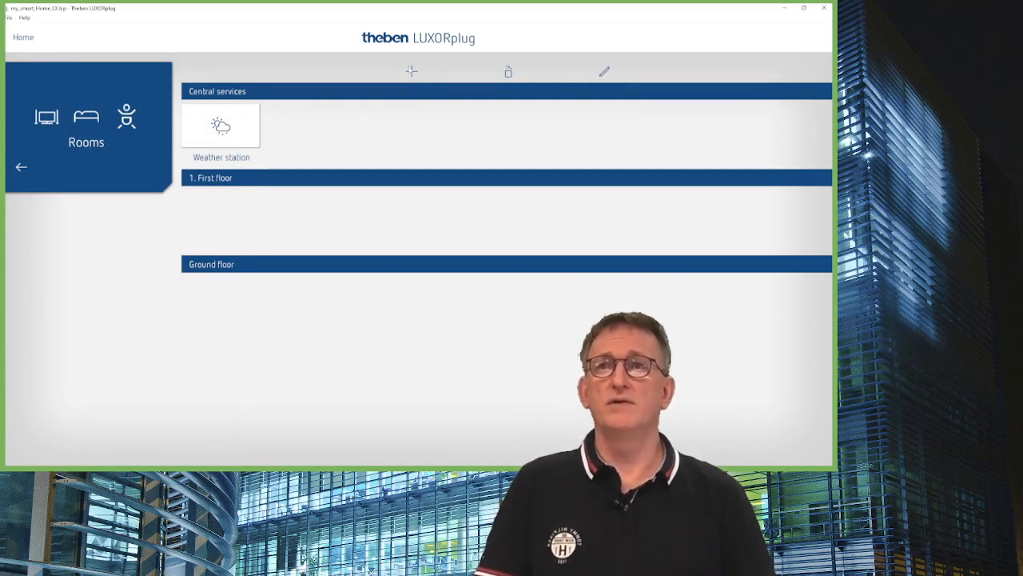
click(410, 71)
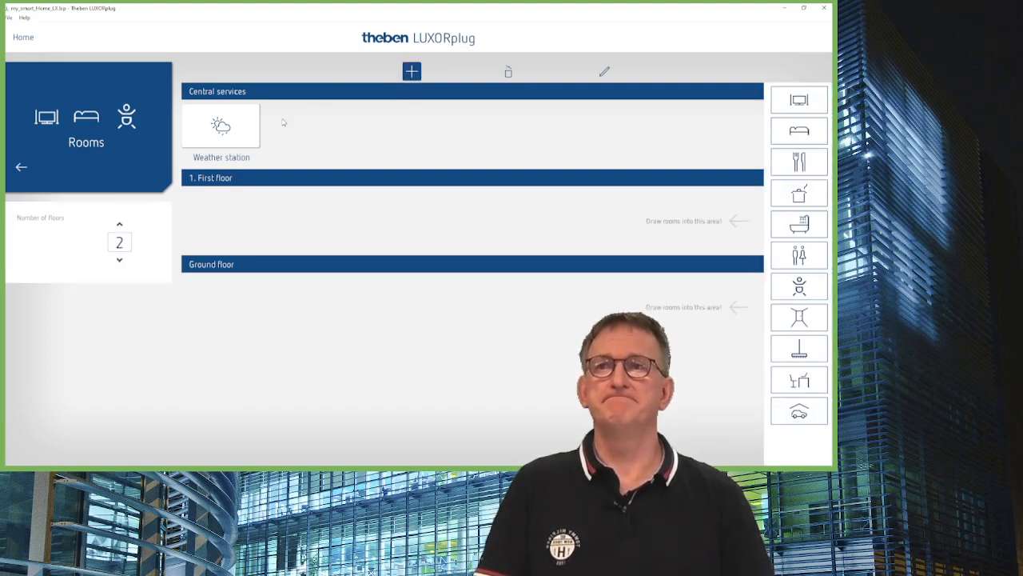
click(120, 261)
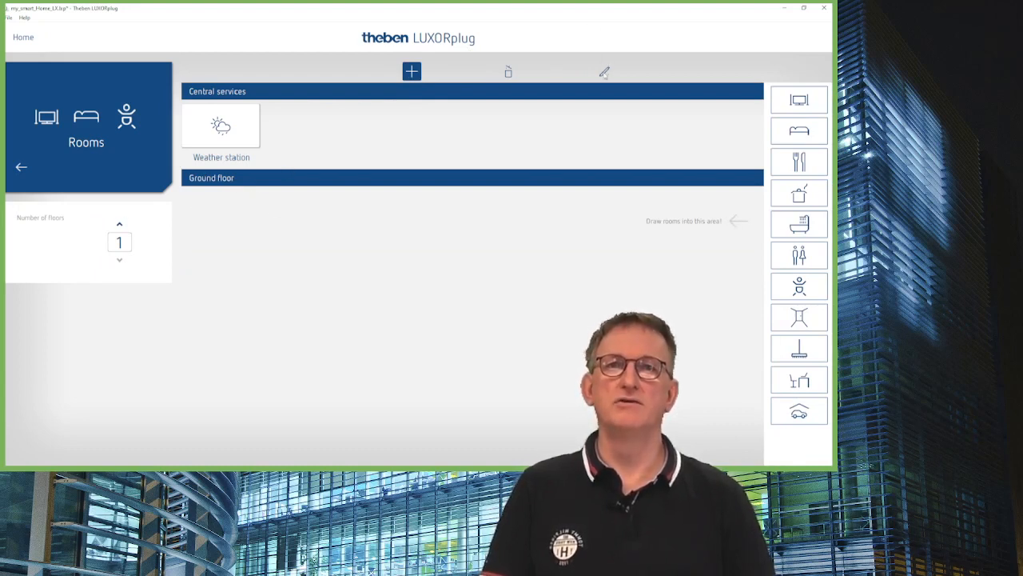
Add the trial text "dfgdf" to the Ground floor's name and remove it again.
click(605, 71)
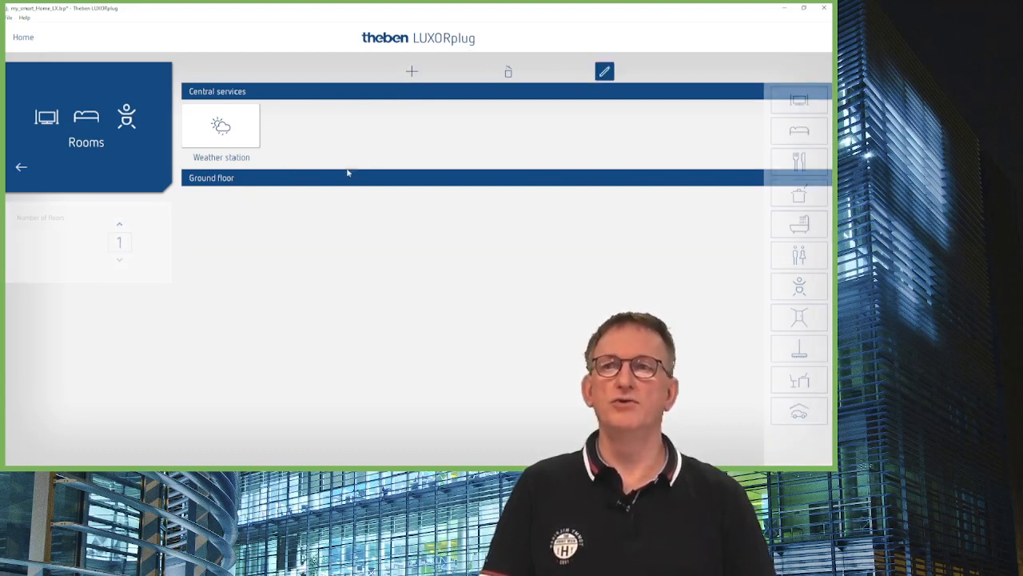
click(269, 172)
text(dfgdf)
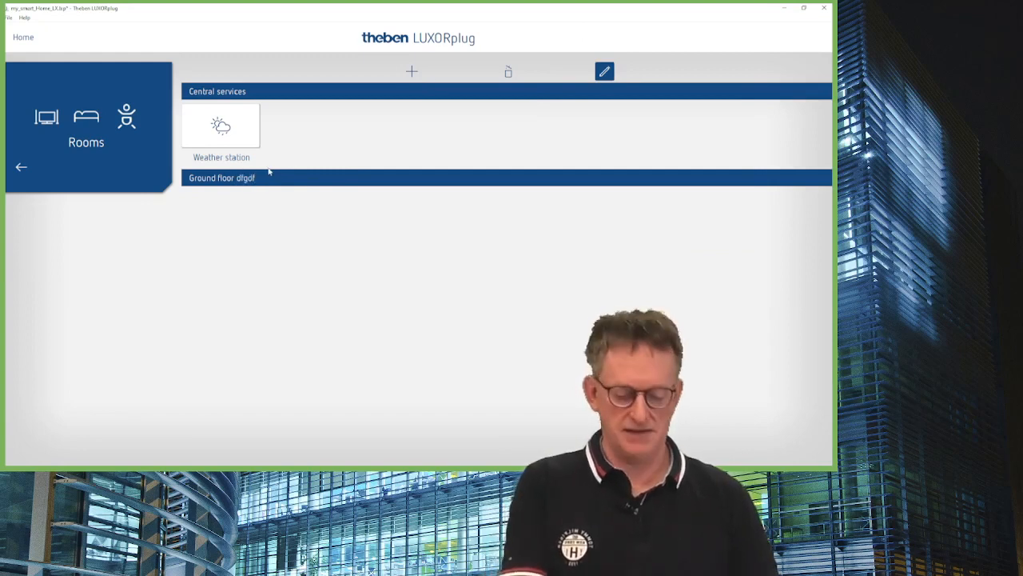
key(BackSpace)
key(BackSpace)
key(BackSpace)
key(BackSpace)
key(BackSpace)
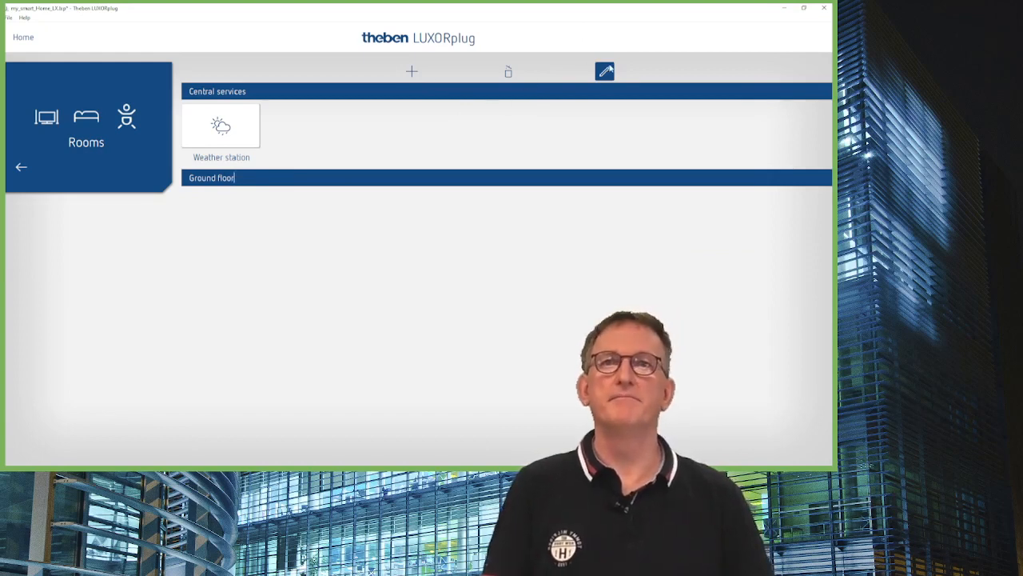
click(606, 69)
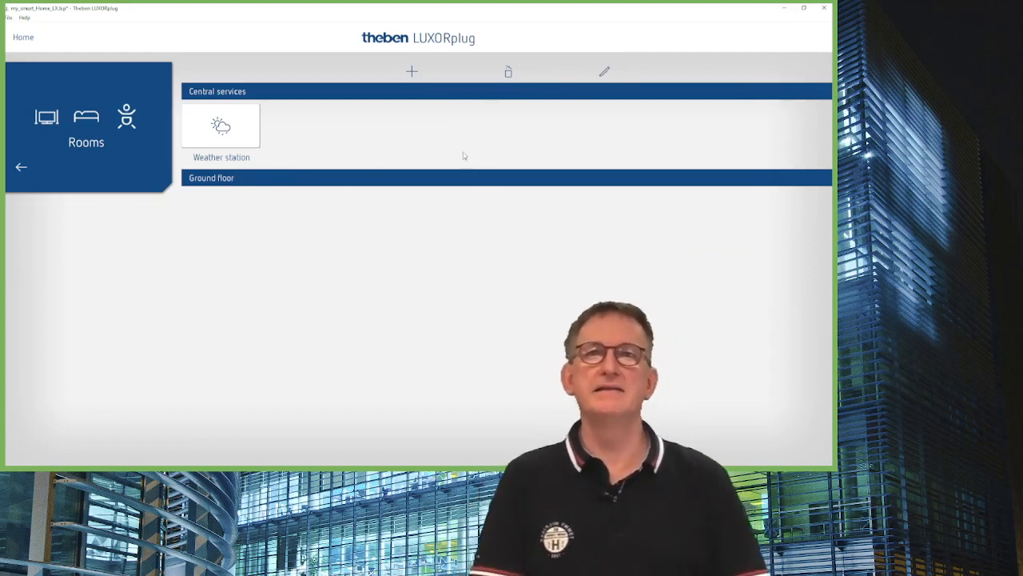
Add a Living room, Bedroom, Dining room, Kitchen, Lavatory, Corridor and Garage to the Ground floor.
click(412, 72)
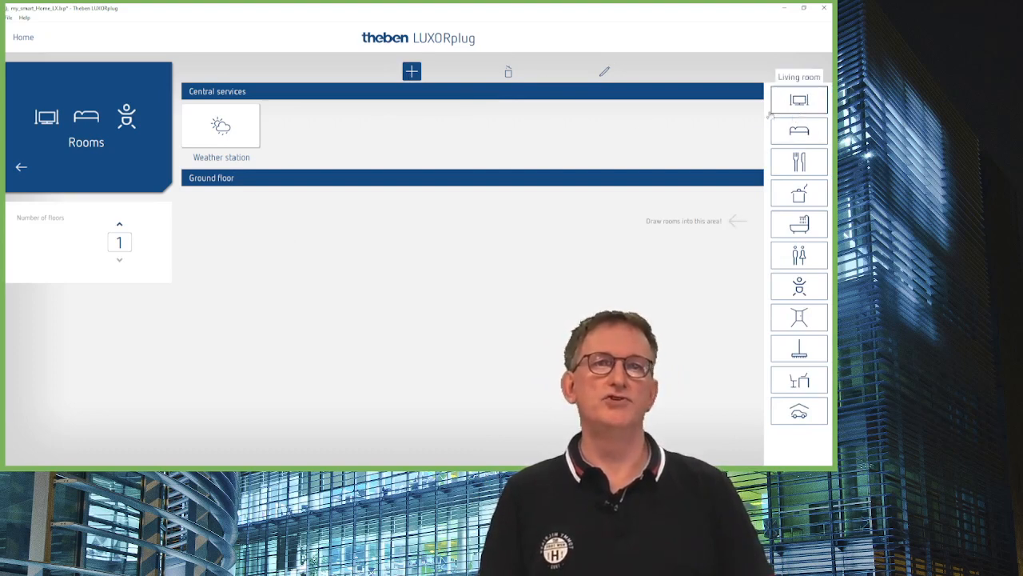
drag(800, 112, 231, 229)
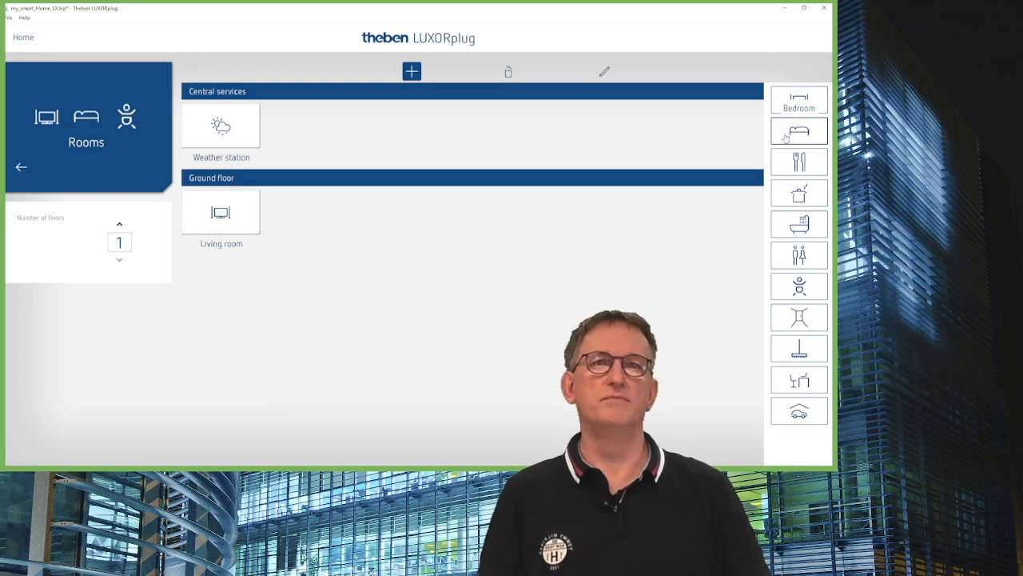
drag(799, 130, 367, 209)
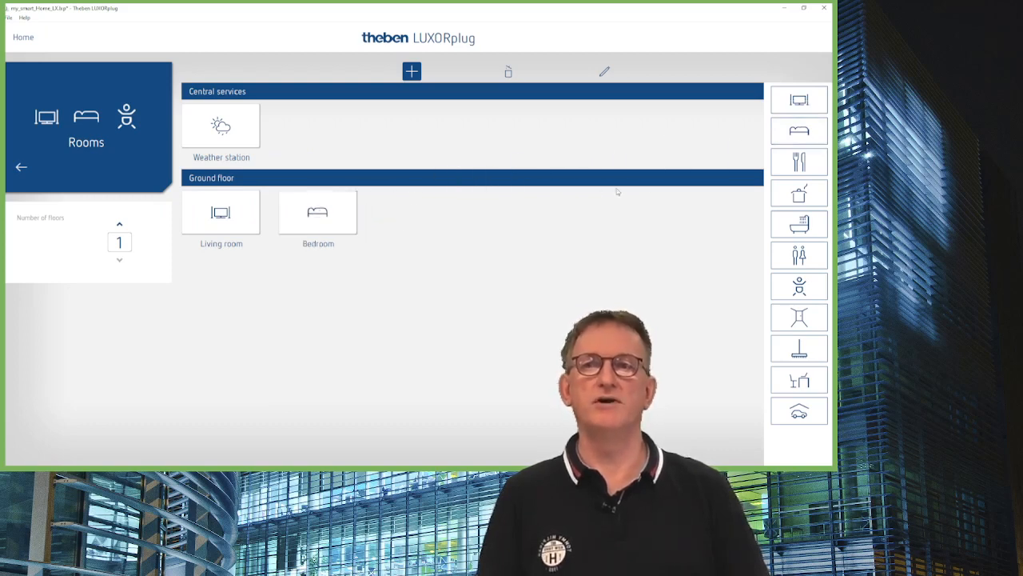
drag(800, 163, 404, 225)
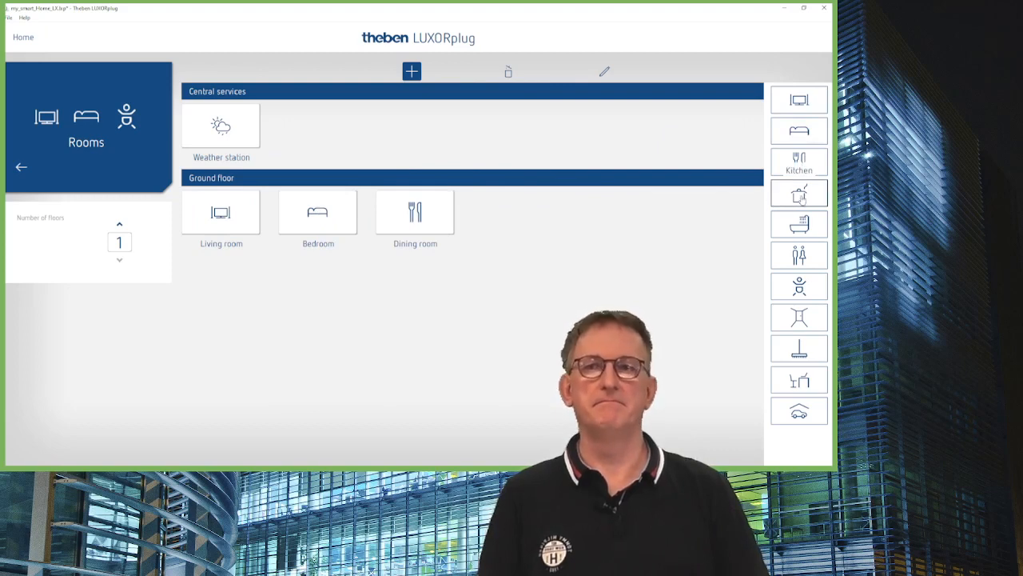
drag(800, 205, 515, 216)
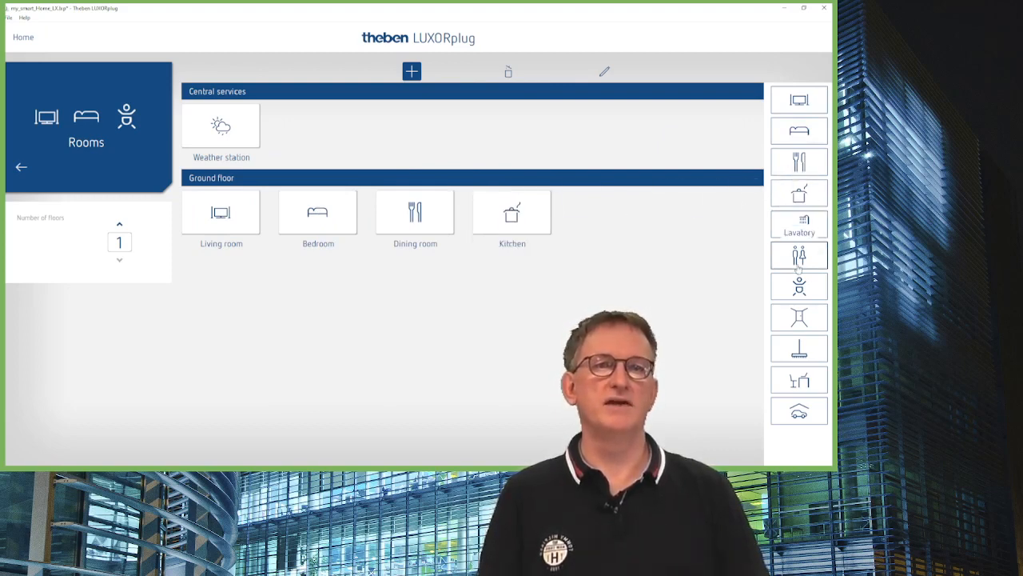
drag(799, 255, 584, 229)
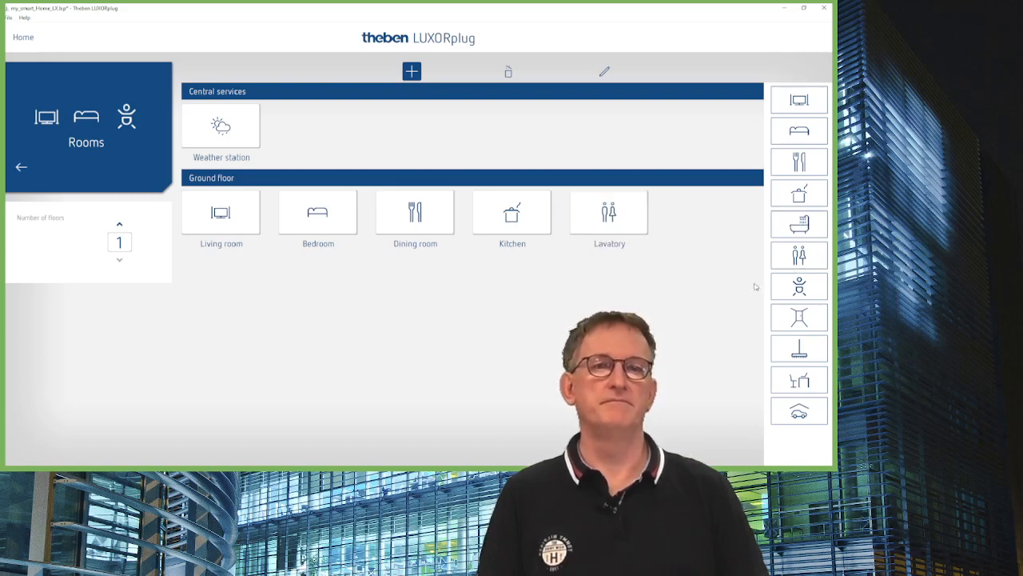
drag(799, 322, 706, 218)
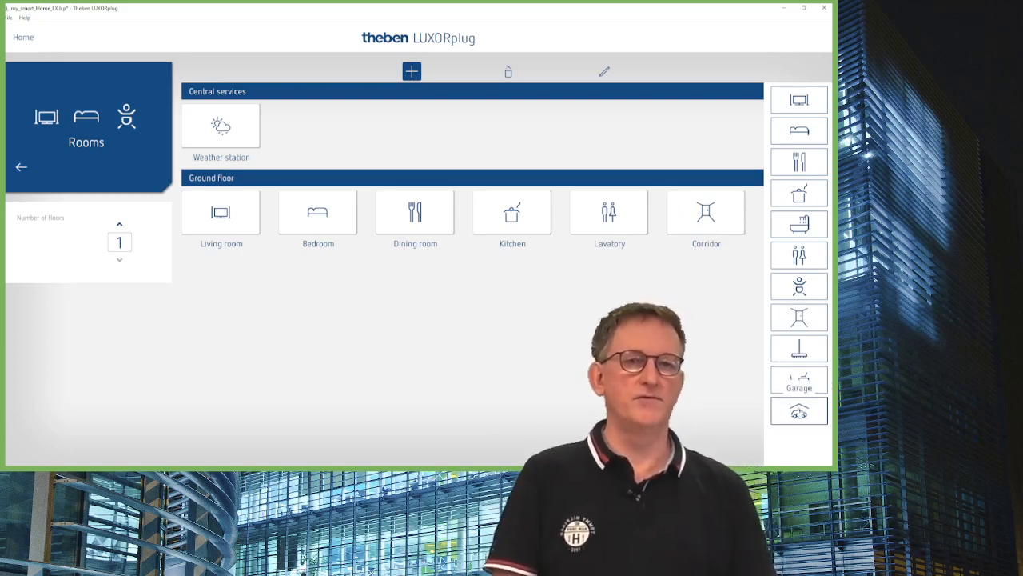
drag(800, 414, 203, 291)
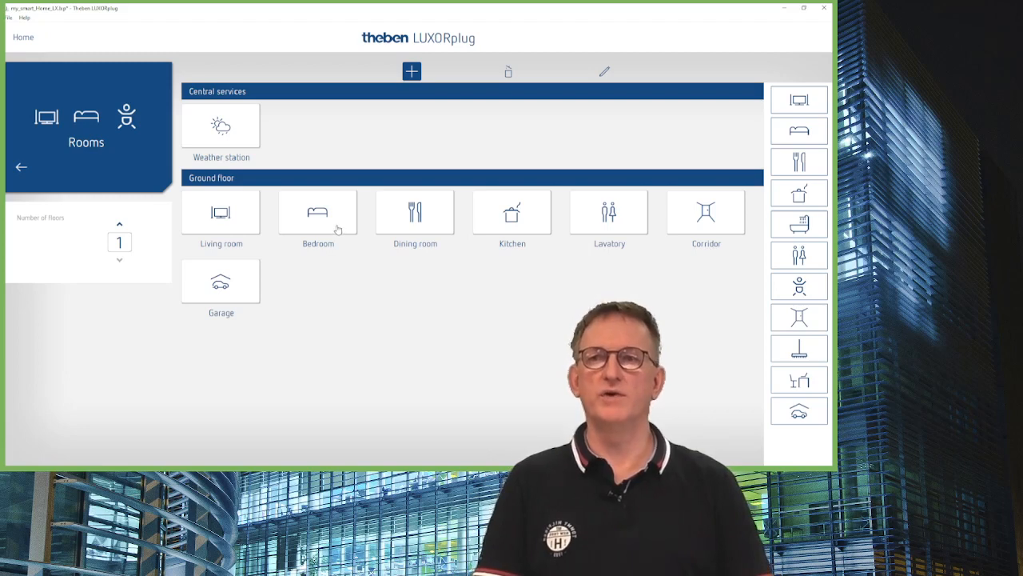
Change the Garage room's symbol to the garden symbol with sun and tree.
mouse_move(242, 304)
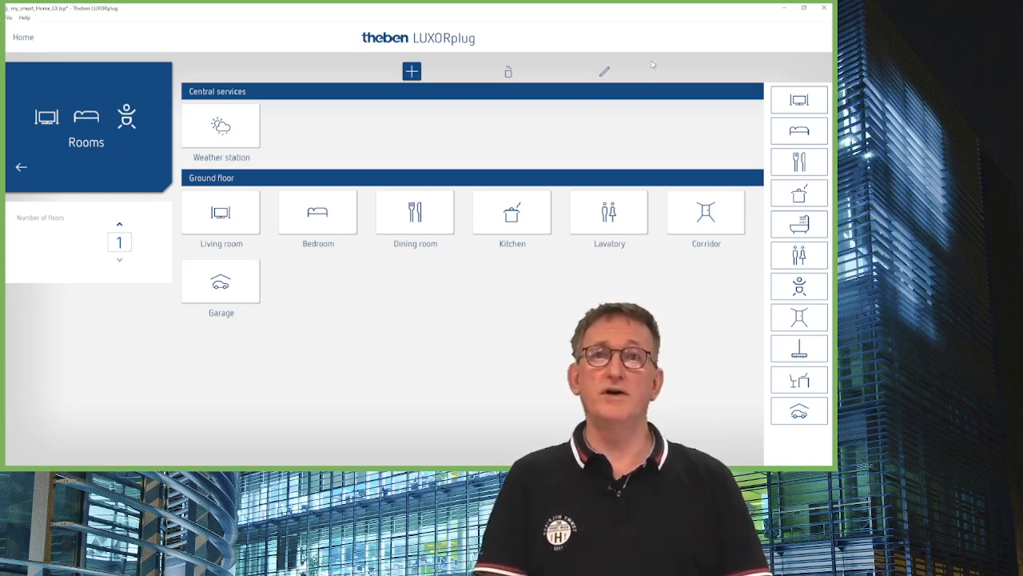
click(604, 71)
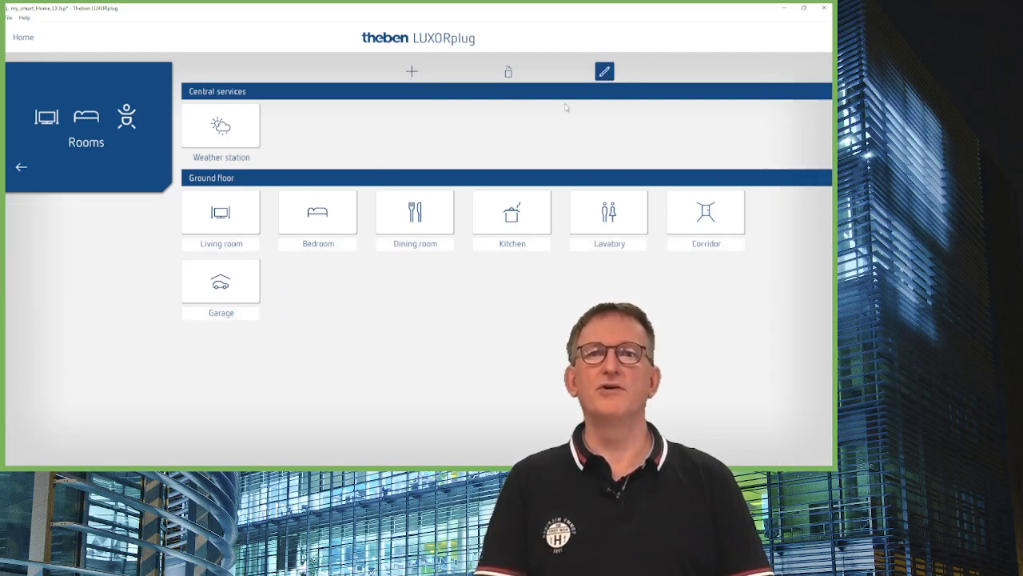
mouse_move(224, 289)
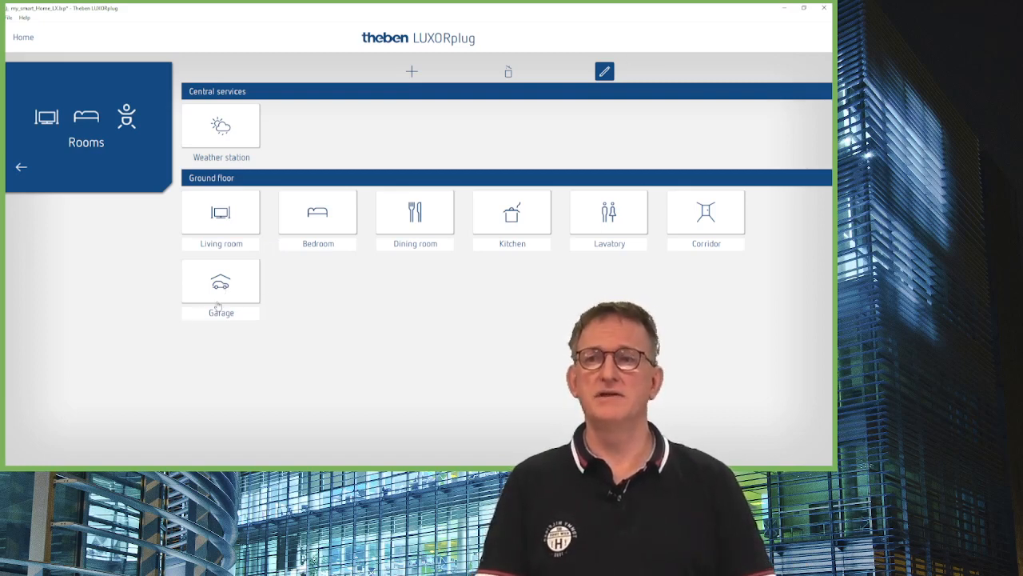
click(234, 295)
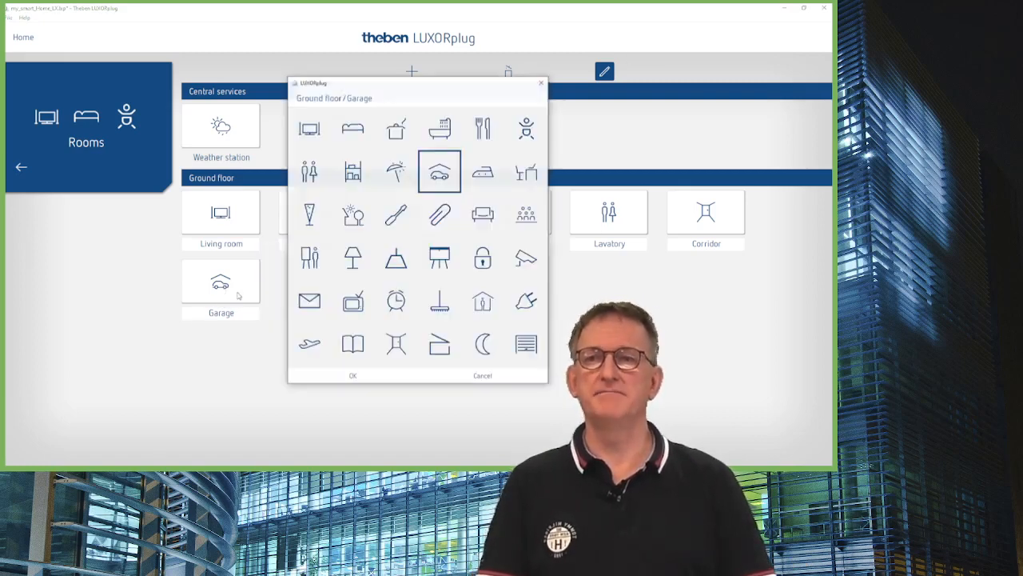
click(359, 221)
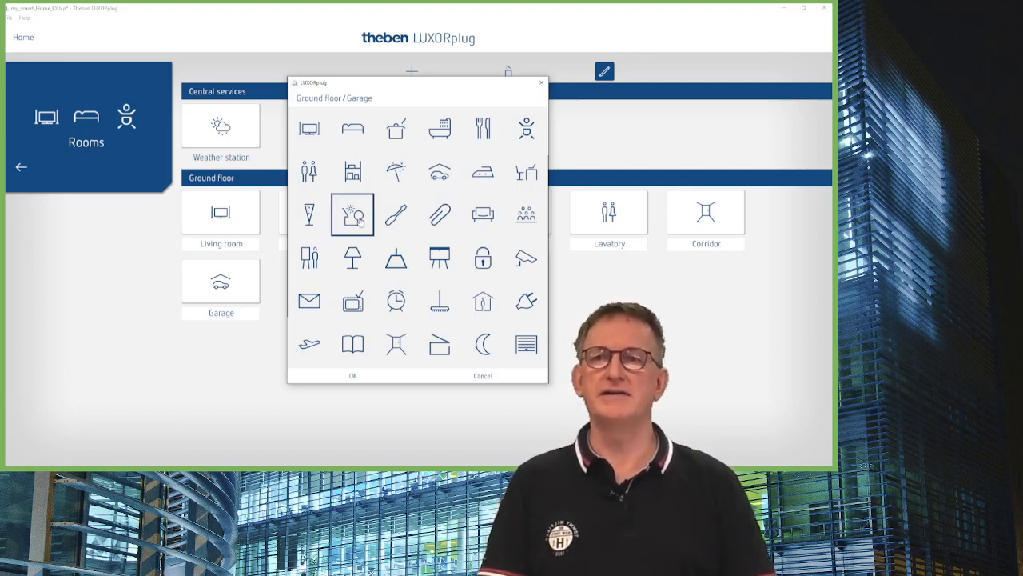
click(351, 376)
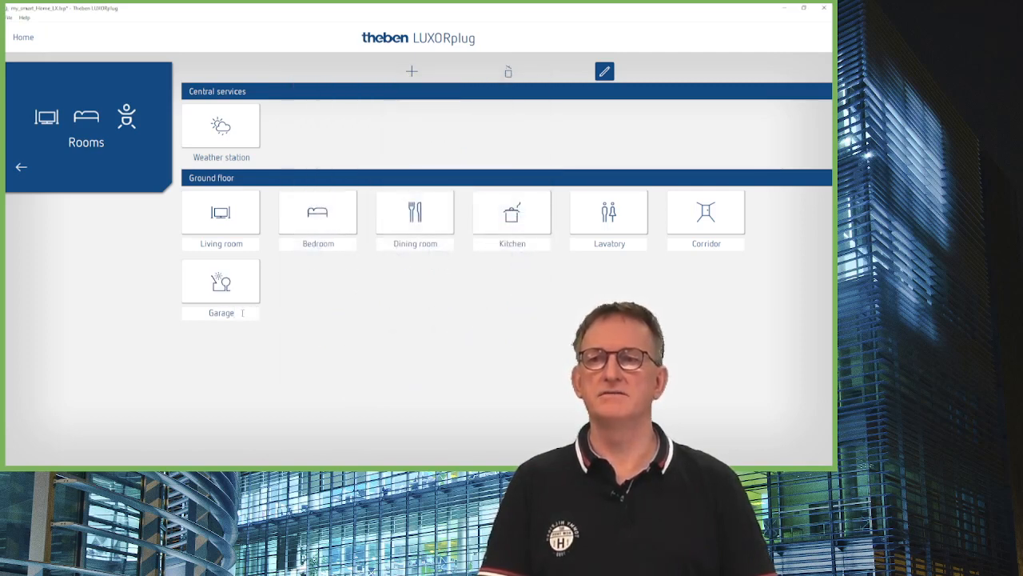
Rename the Garage room as "Garden" and finish editing the rooms.
drag(242, 313, 196, 311)
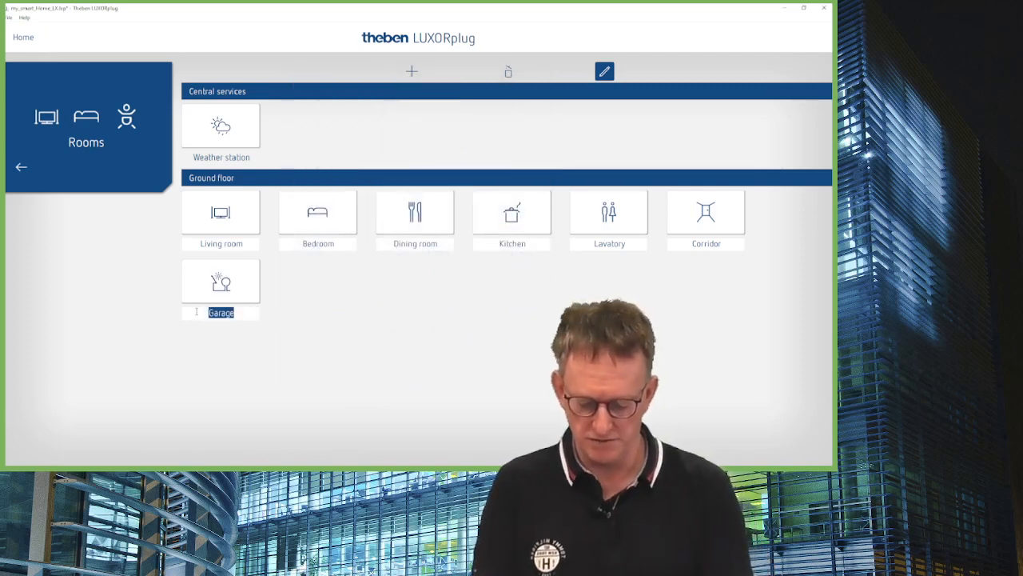
text(G)
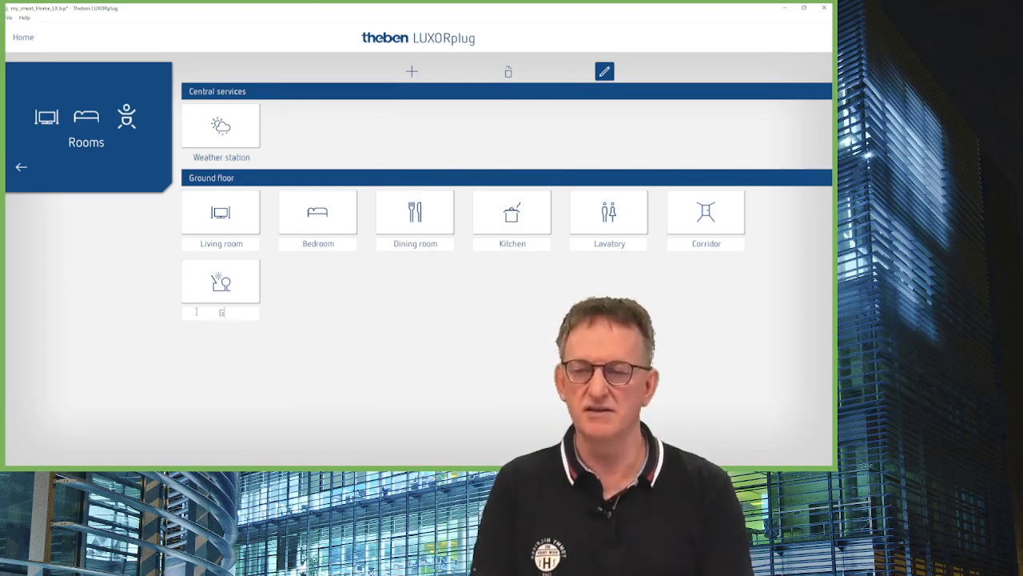
text(arden)
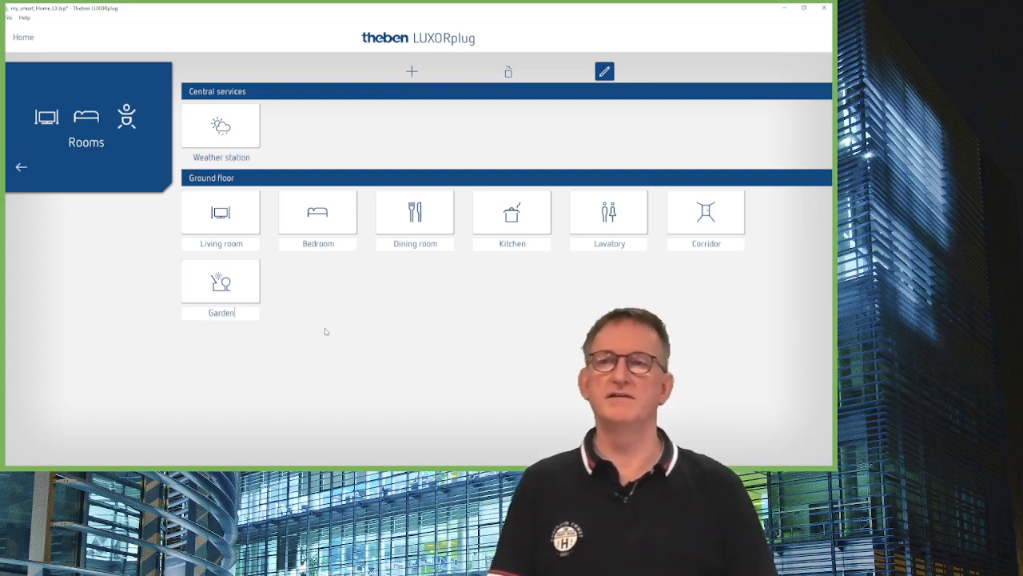
click(601, 75)
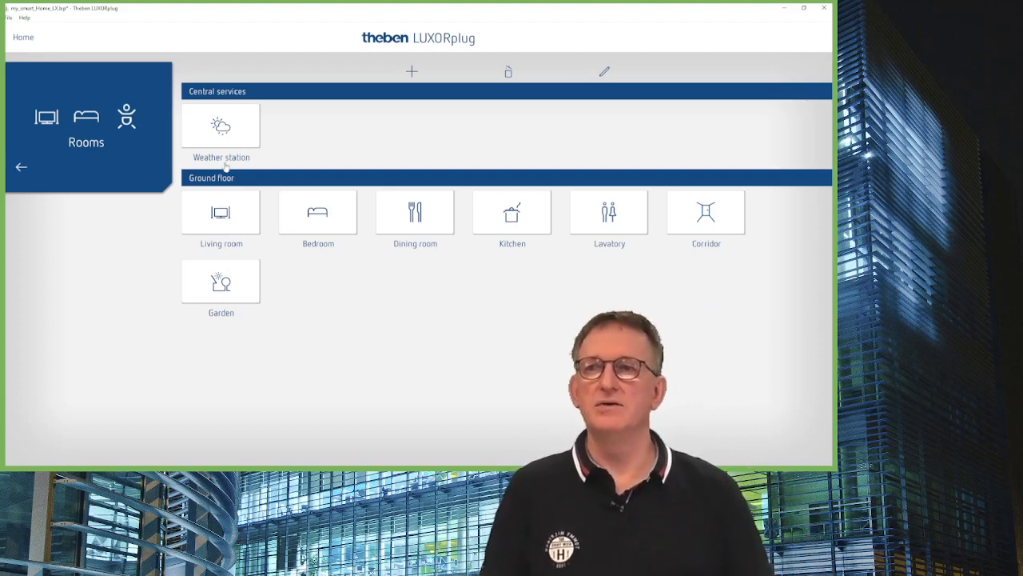
Open the Living room, add a switching function to it and leave that function selected.
mouse_move(227, 211)
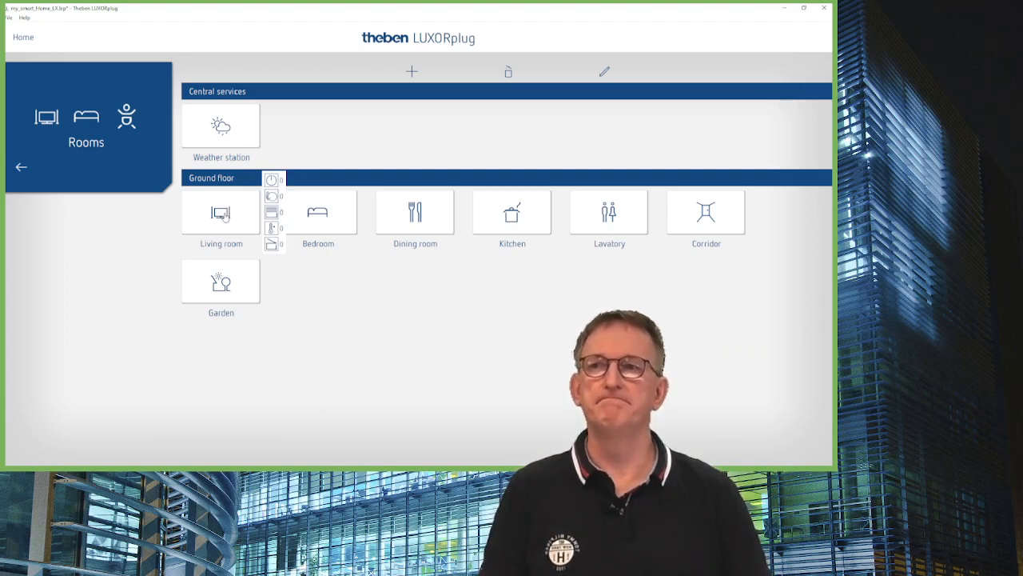
click(225, 216)
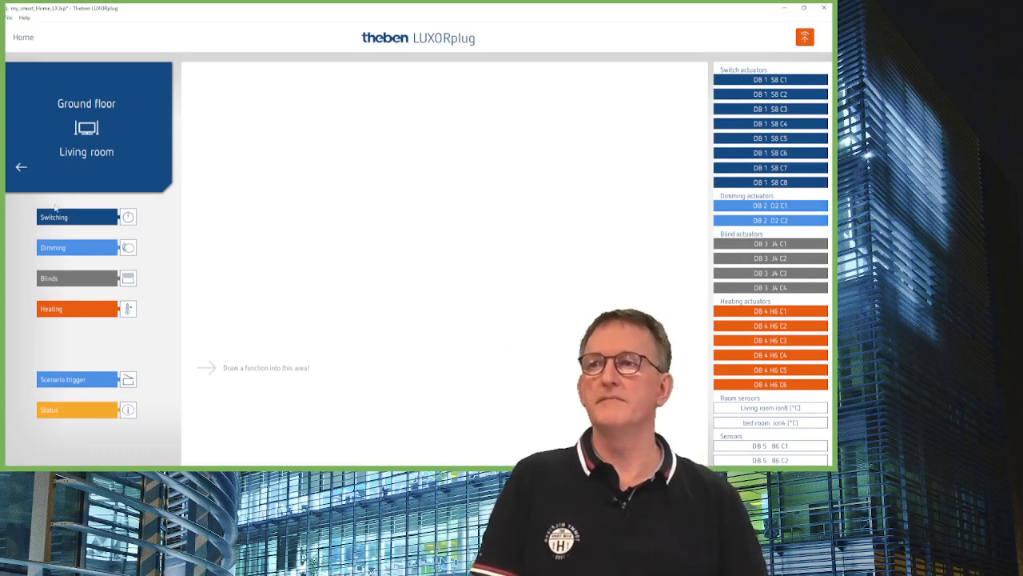
drag(68, 215, 281, 95)
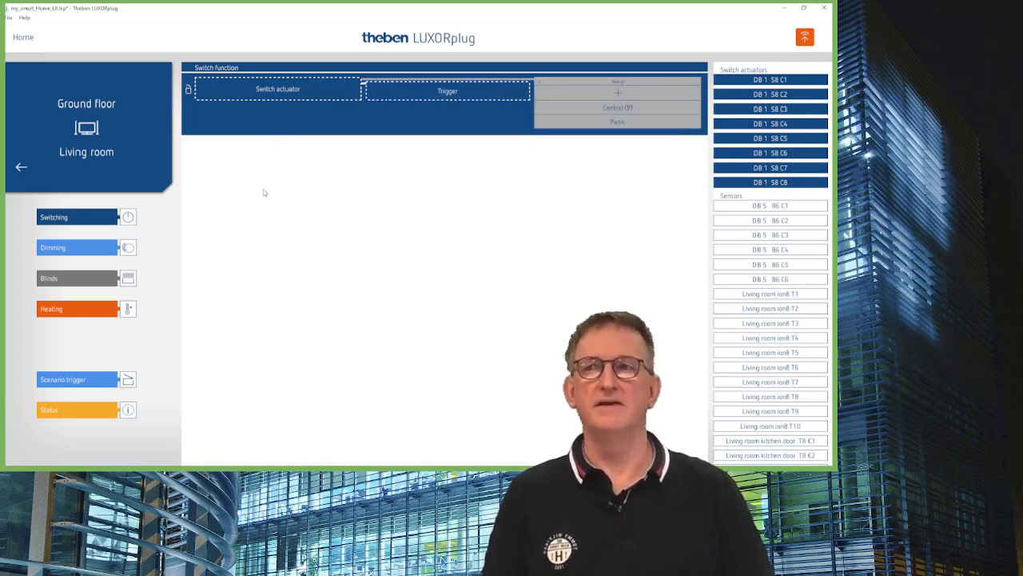
click(220, 149)
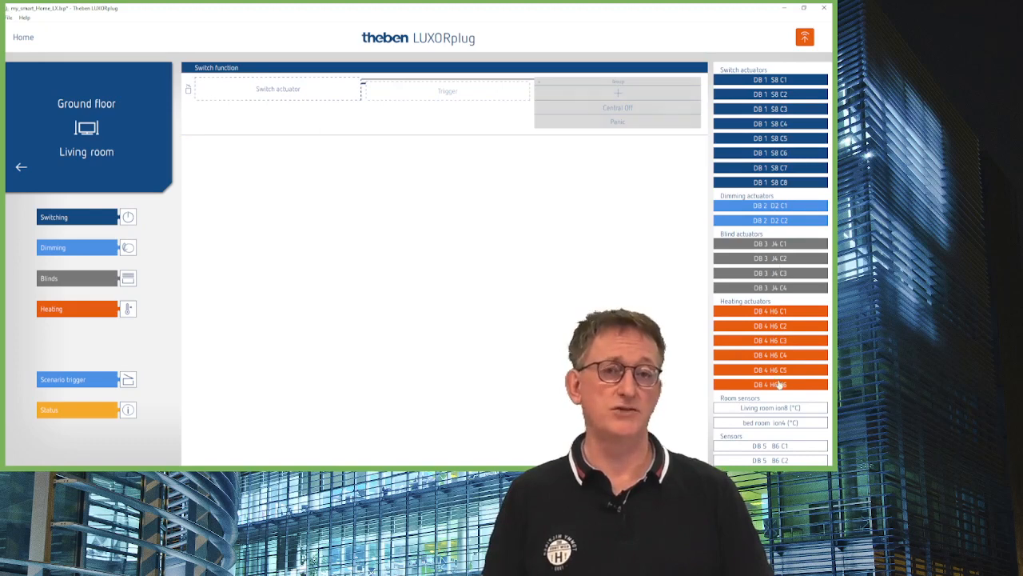
click(417, 72)
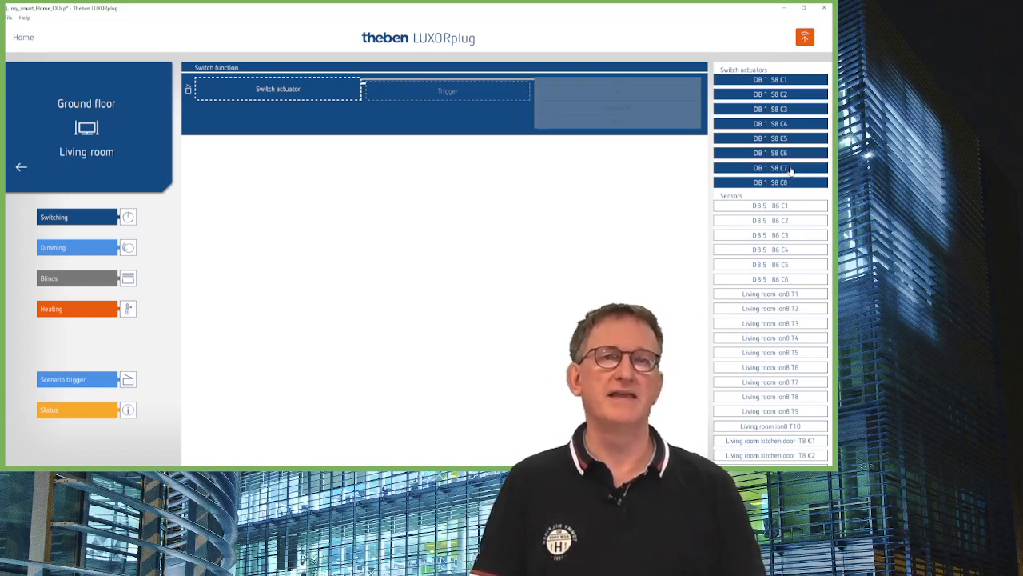
Assign channel DB 1 S8 C7 as the switch function's actuator, name it "LR Ceiling light", copy that name and accept the actuator settings.
drag(790, 170, 279, 92)
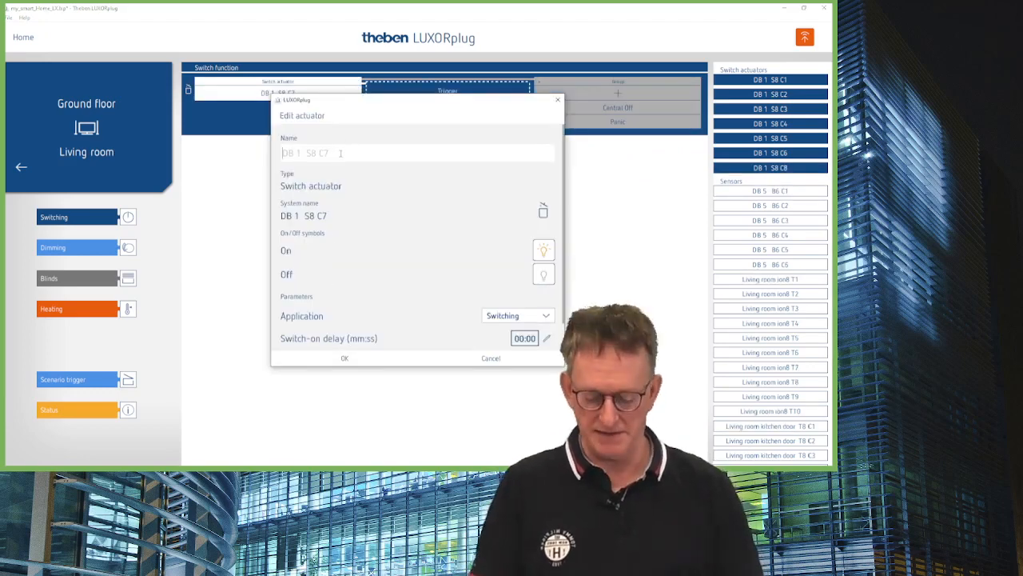
text(LV)
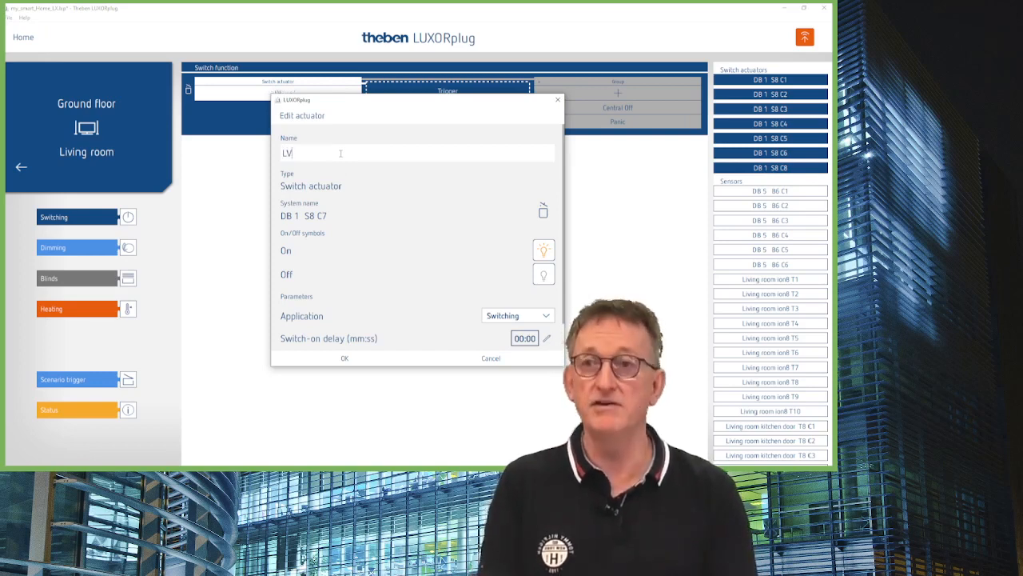
text(R )
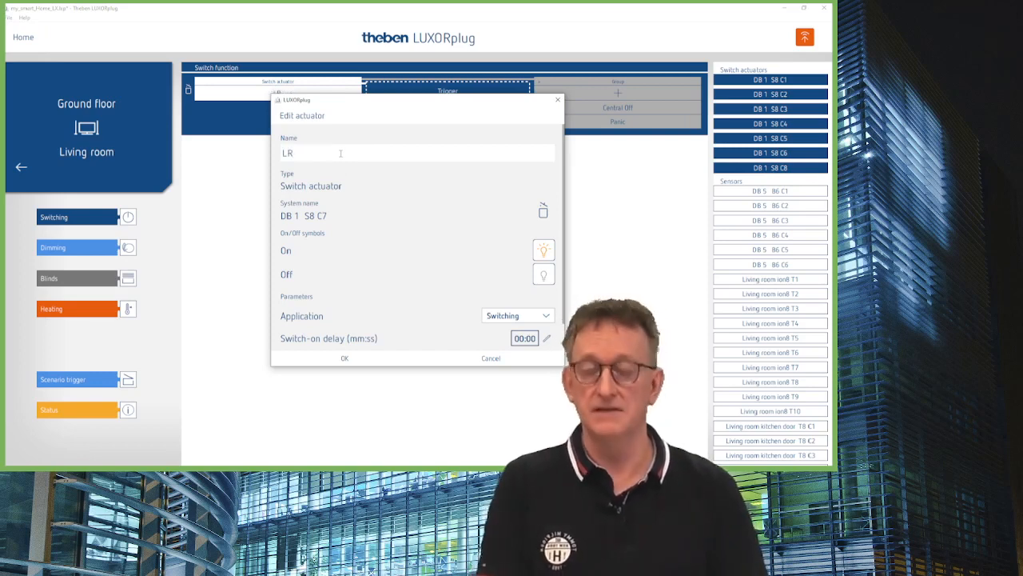
text(Ceil)
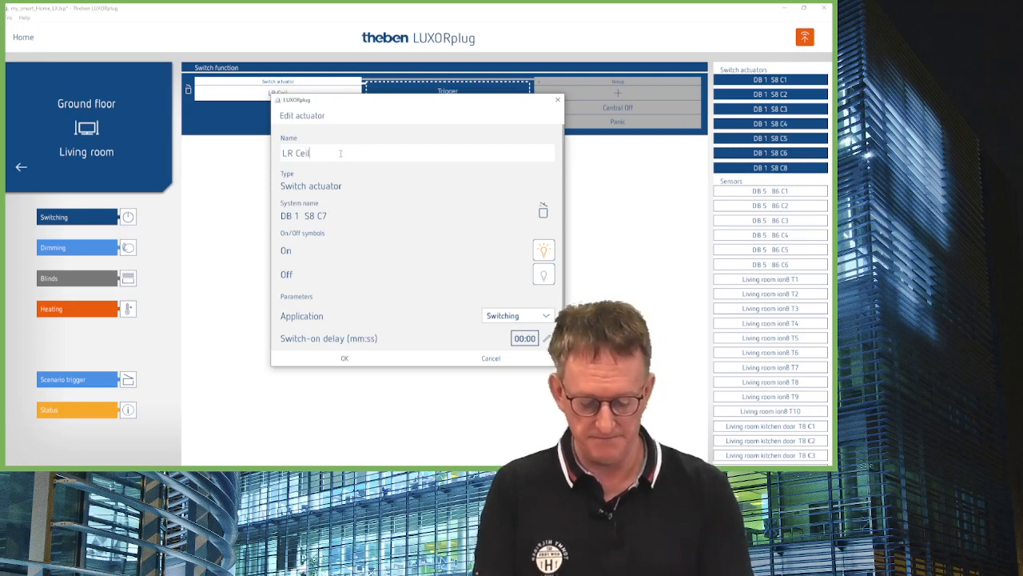
text(ing light)
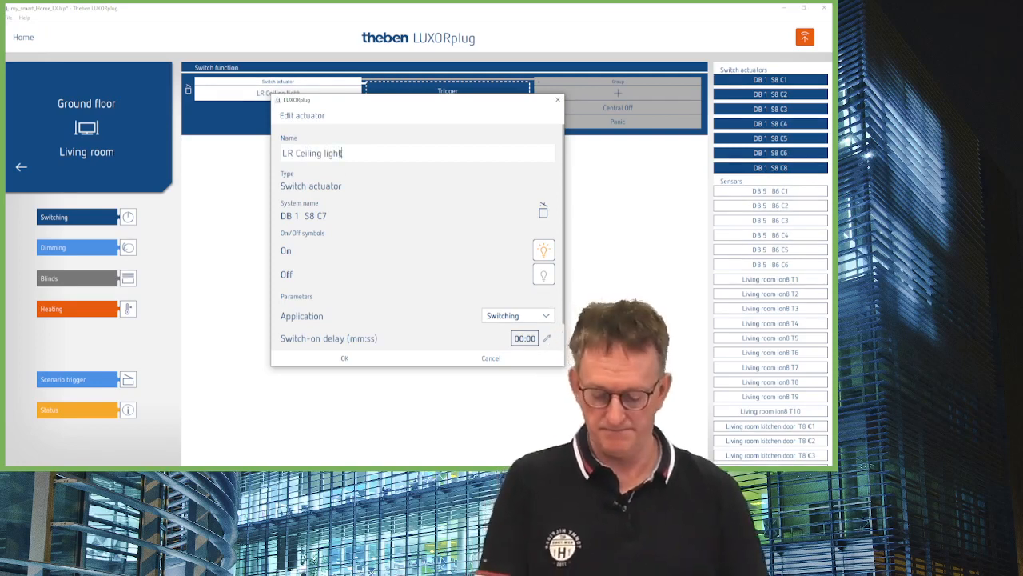
key(ctrl+a)
key(ctrl+c)
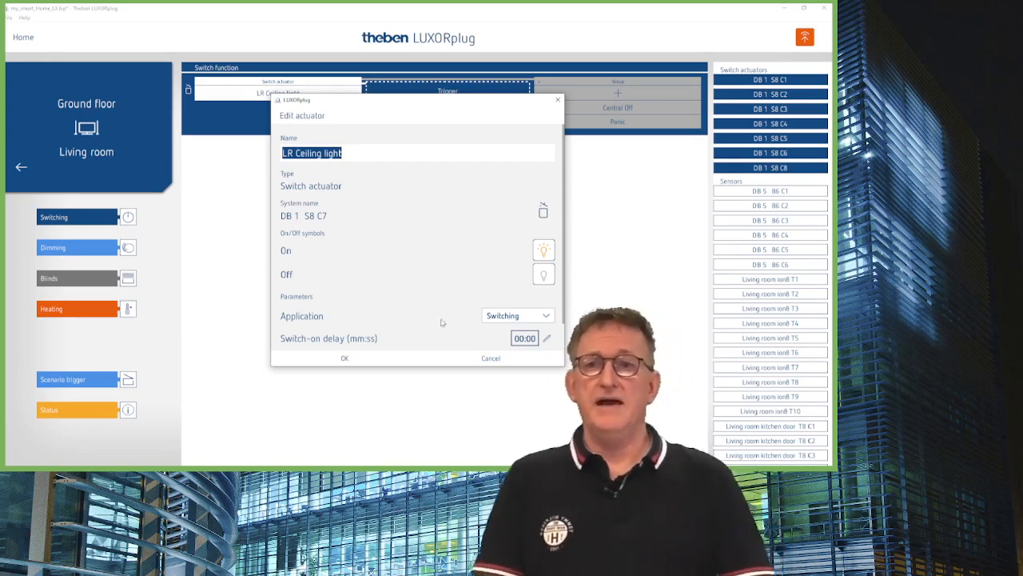
scroll(422, 324, down, 1)
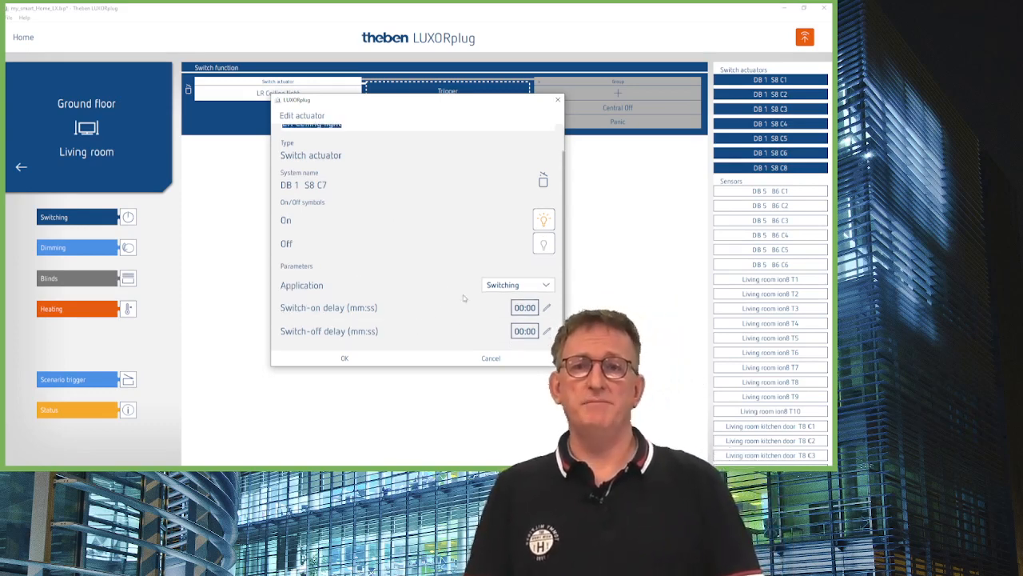
click(527, 284)
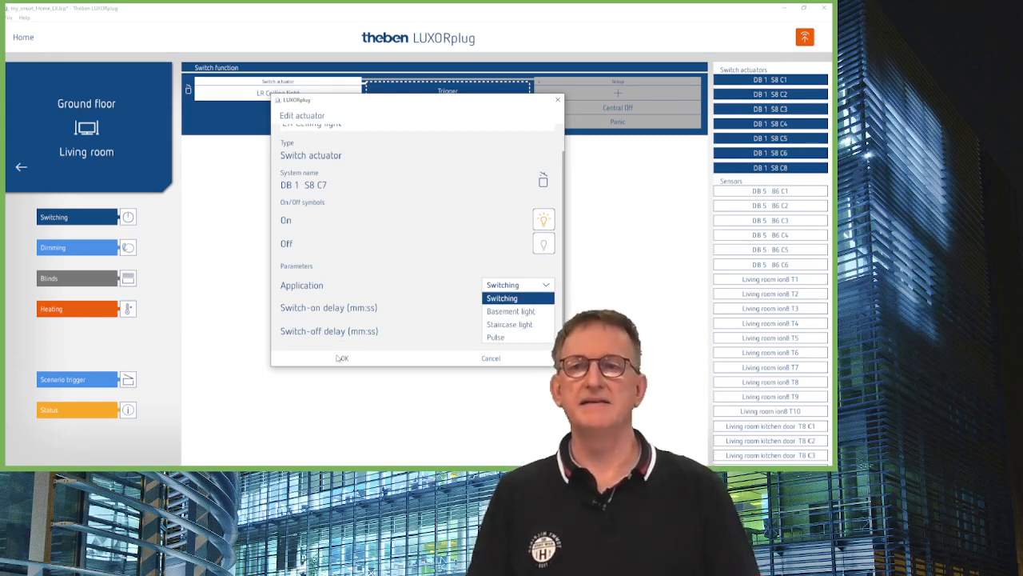
click(343, 360)
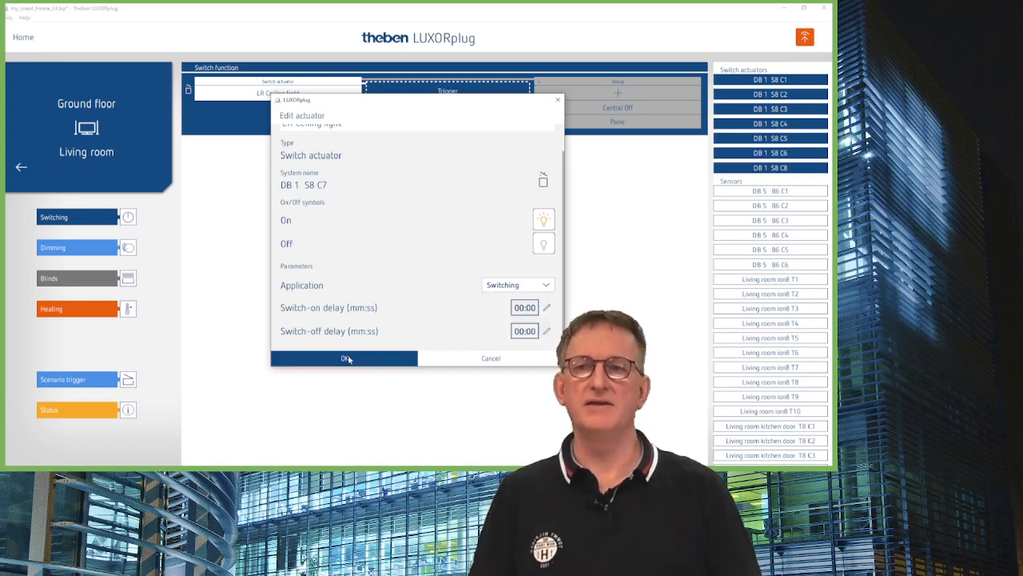
click(344, 360)
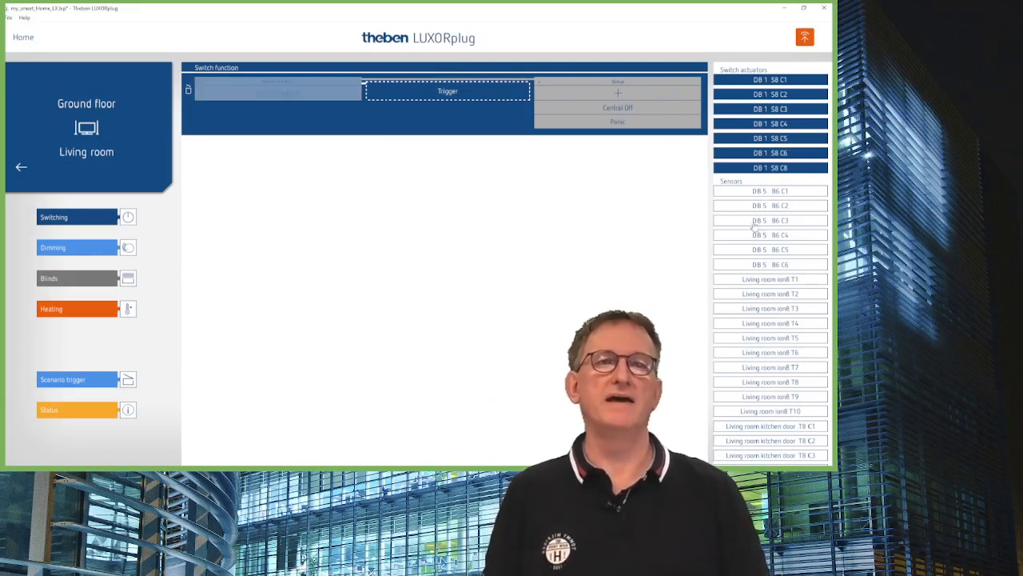
Assign sensor channel DB 5 B6 C3 as the switch function's trigger and reuse the copied name "LR Ceiling light" for it.
drag(754, 226, 446, 95)
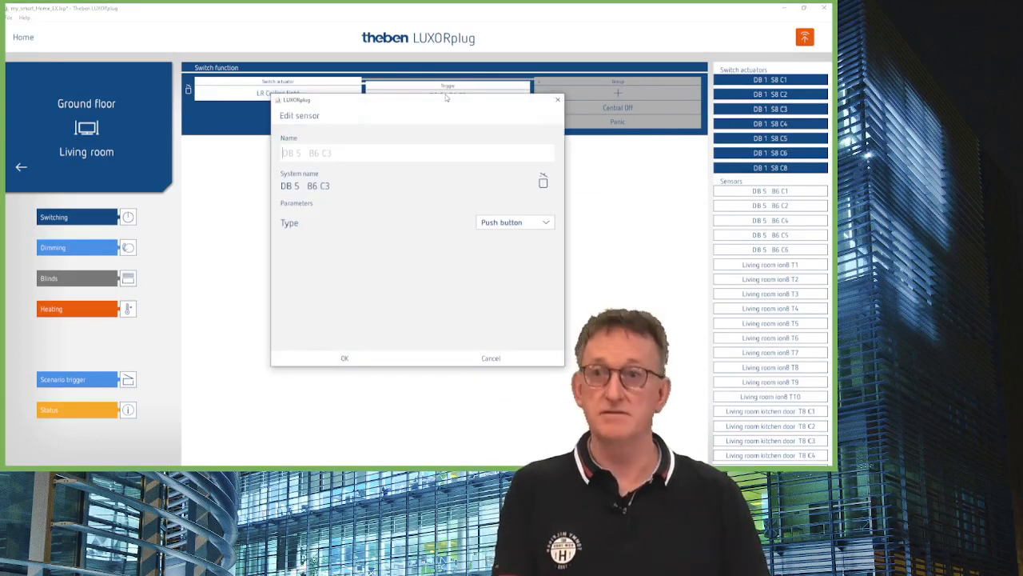
key(ctrl+v)
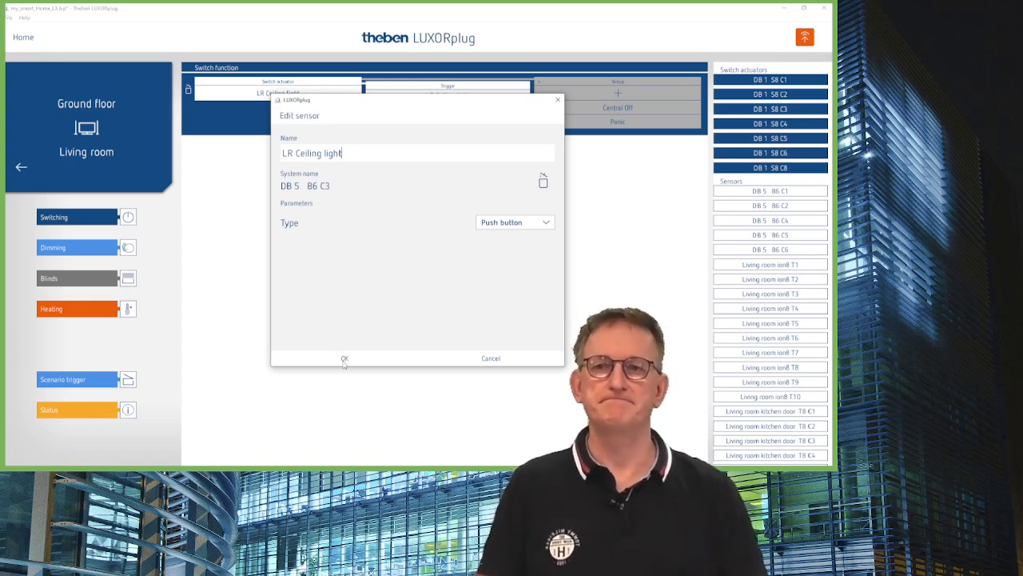
click(343, 358)
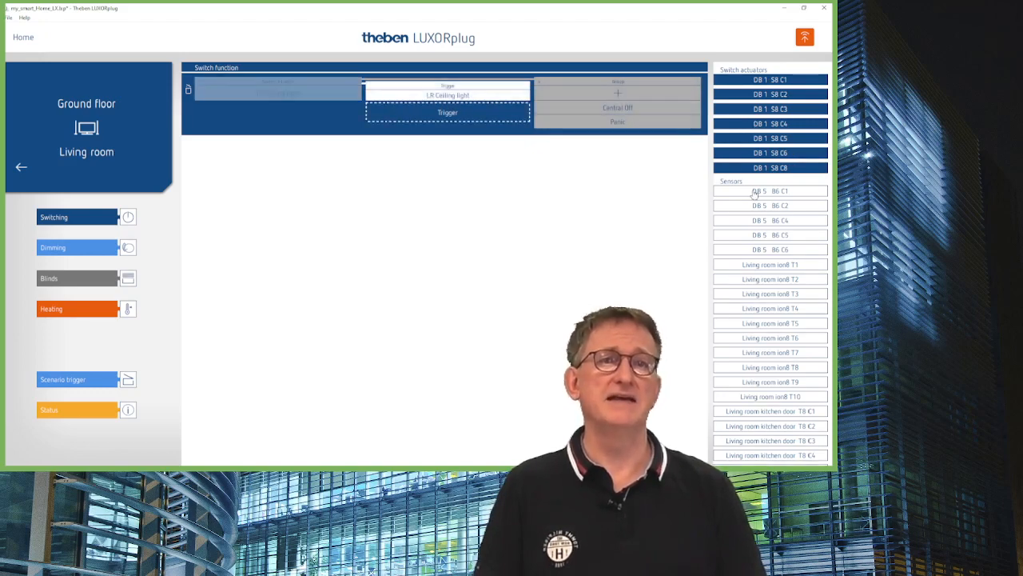
Assign sensor channel DB 5 B6 C1 to the Central Off group and DB 5 B6 C2 to the Panic group.
drag(755, 192, 613, 113)
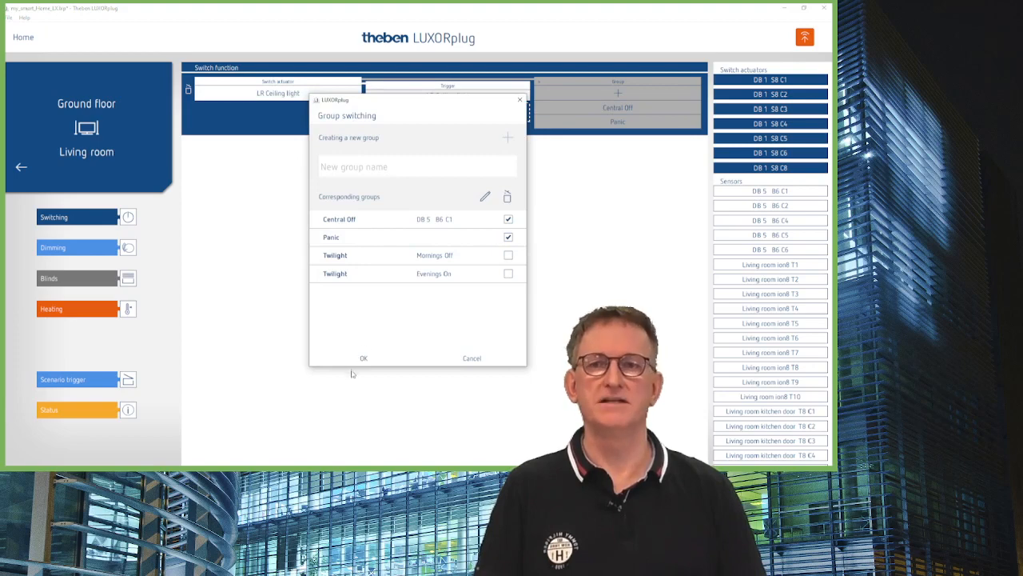
click(370, 361)
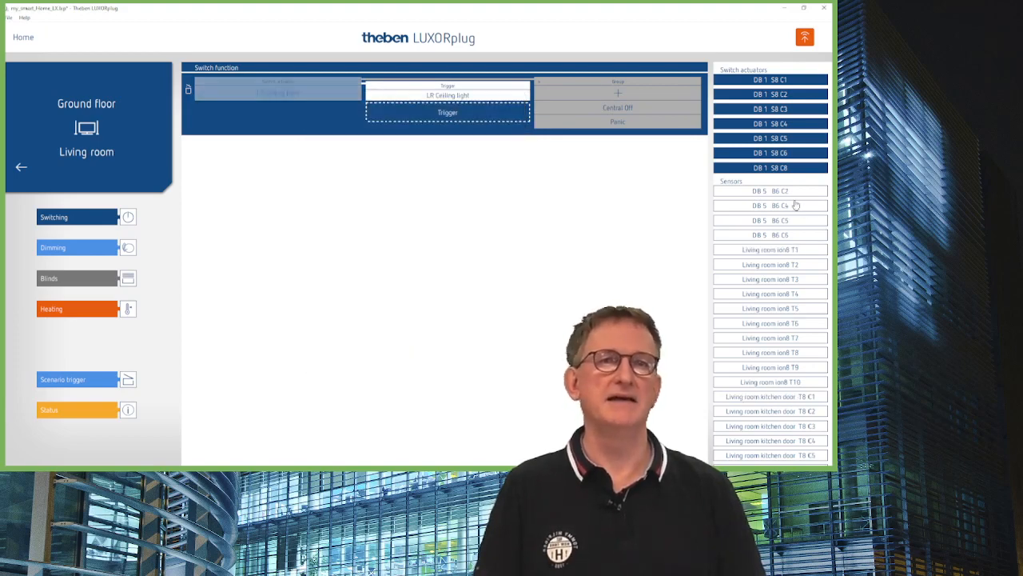
drag(796, 198, 634, 125)
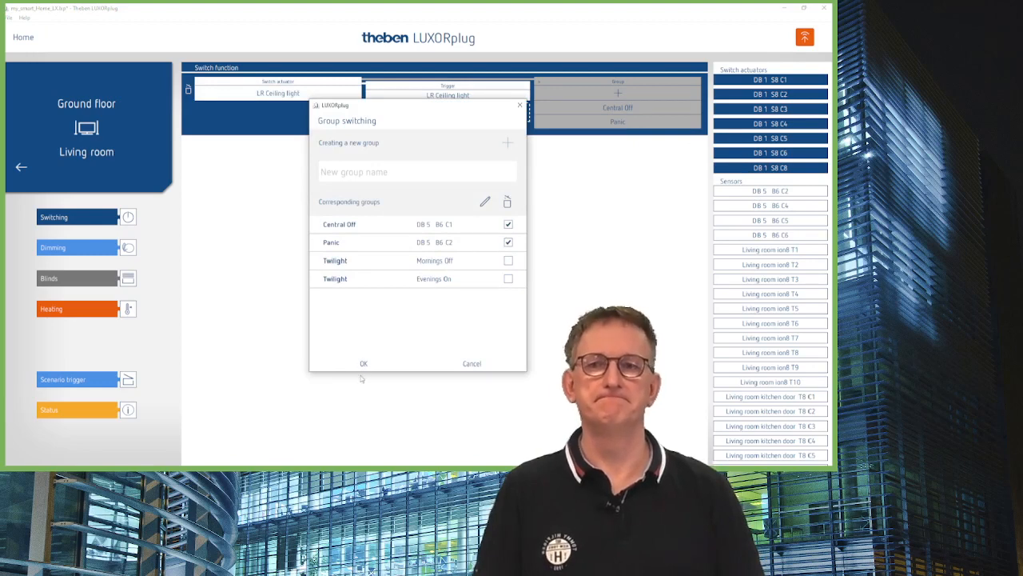
click(364, 364)
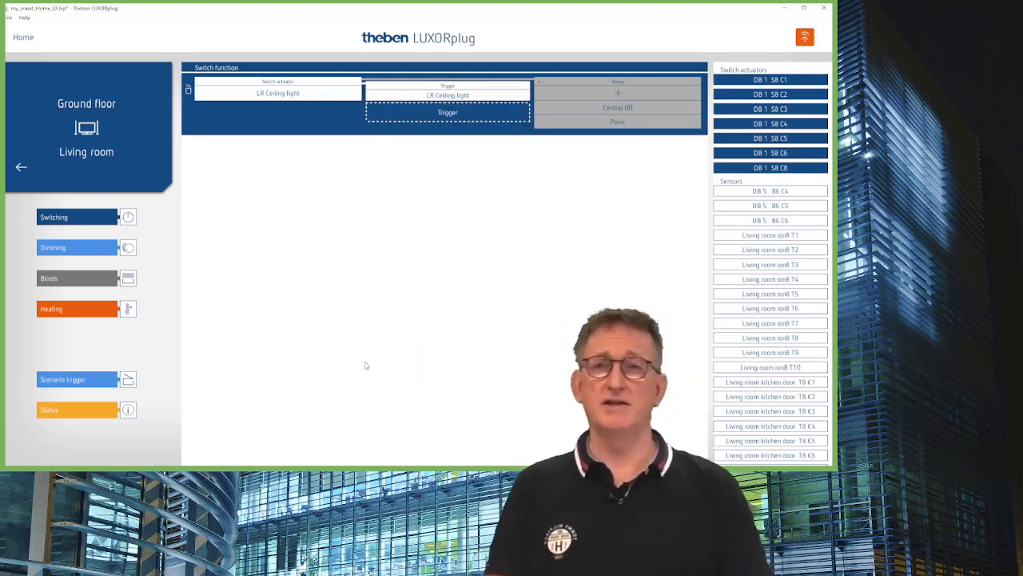
Add a dimming function to the Living room, assign DB 2 D2 C1 as its actuator and name it "LR wall light".
drag(81, 250, 221, 216)
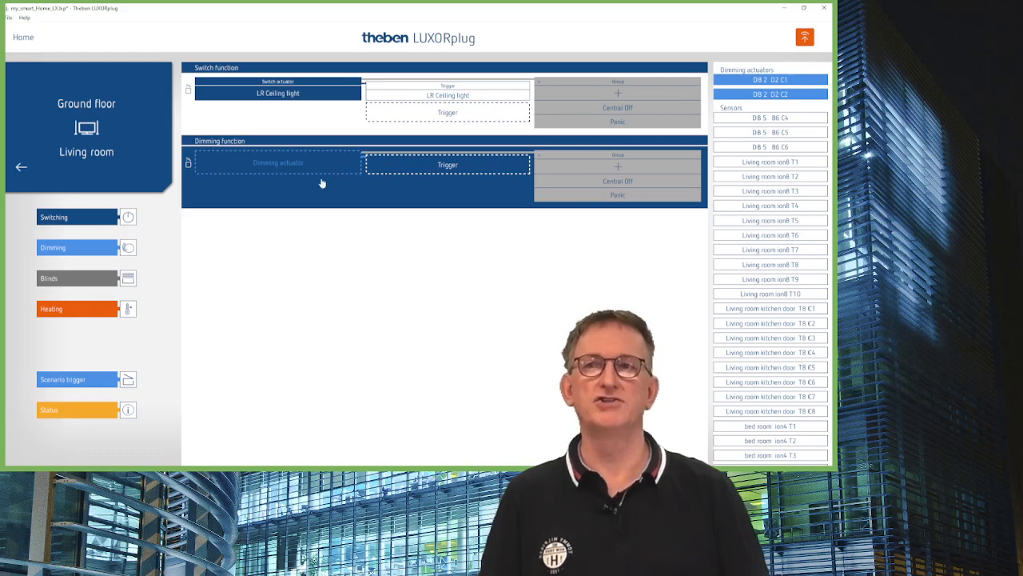
drag(750, 83, 265, 166)
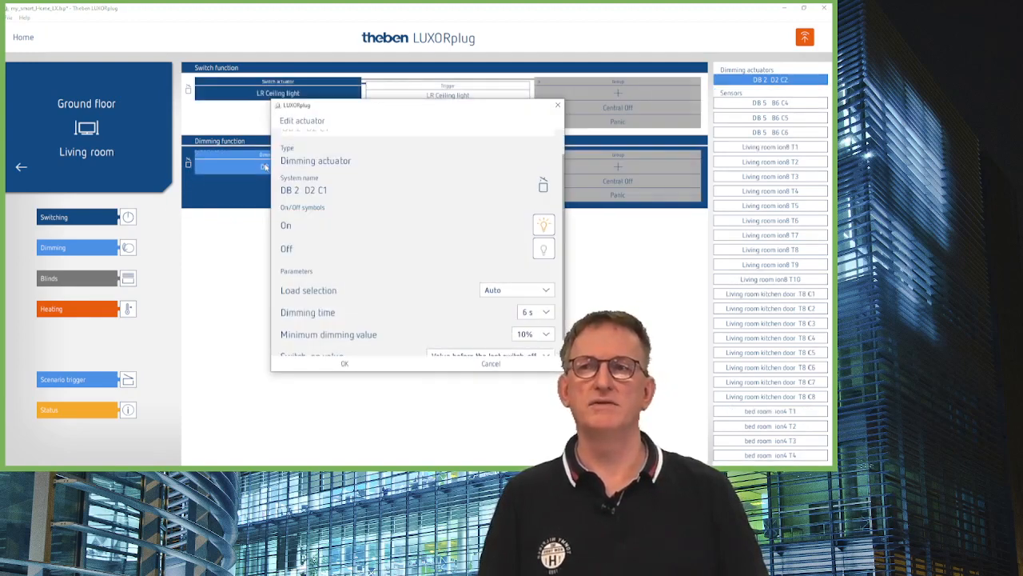
scroll(356, 146, up, 2)
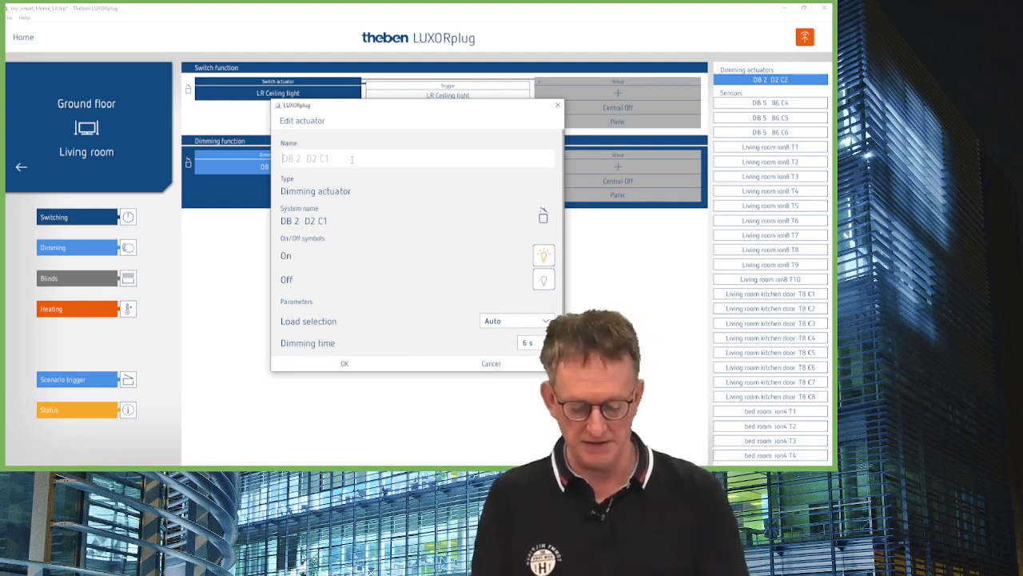
text(LR)
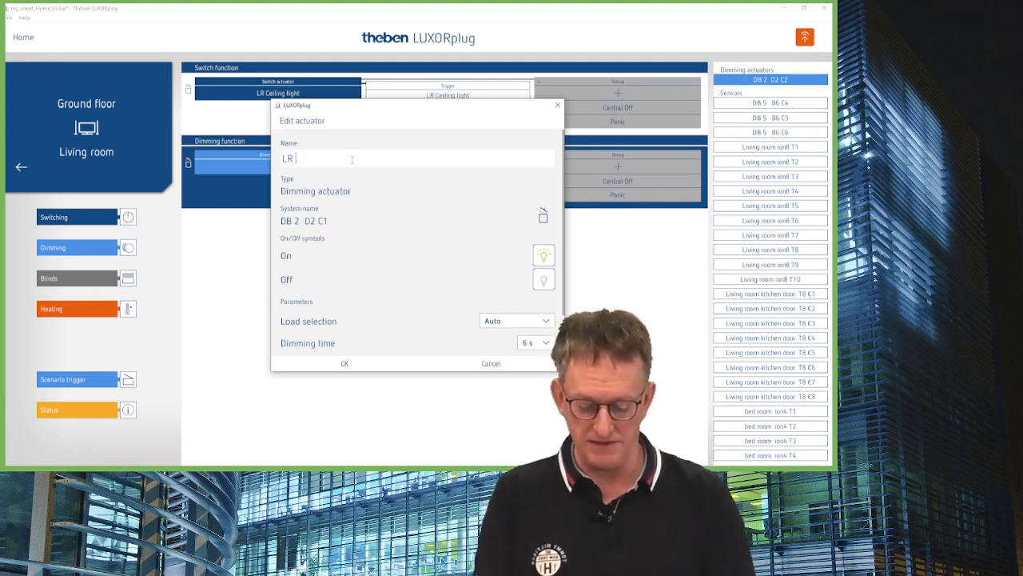
text( w)
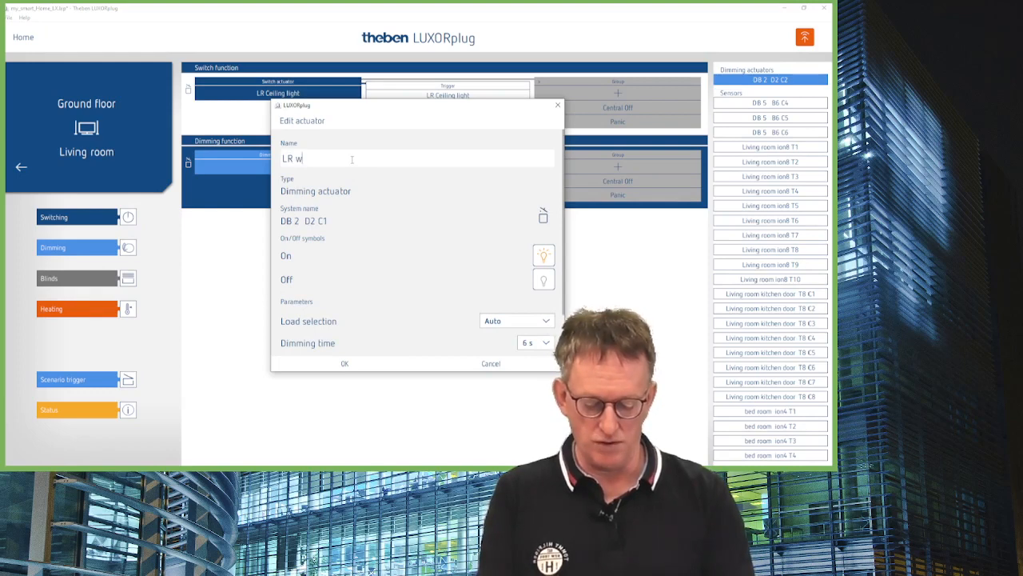
text(all li)
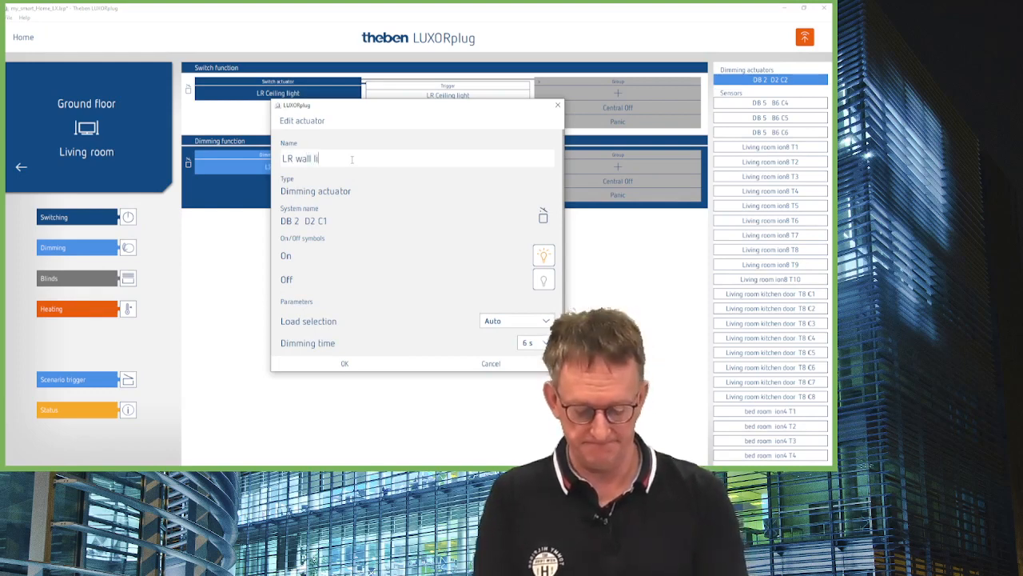
text(ght)
key(ctrl+a)
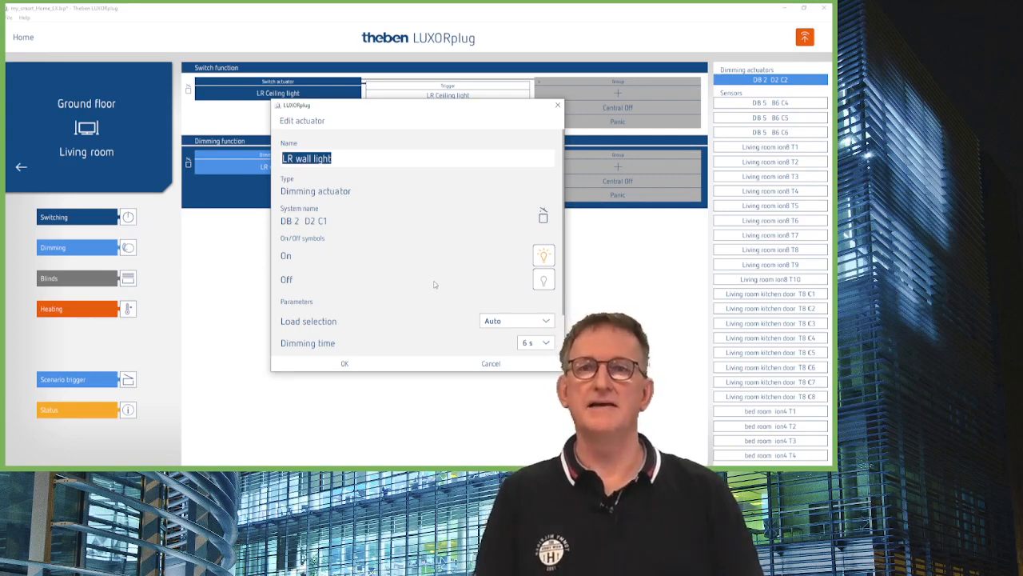
Set the wall light actuator's dimming time to 4 s and its minimum dimming value to 3%.
scroll(518, 320, down, 1)
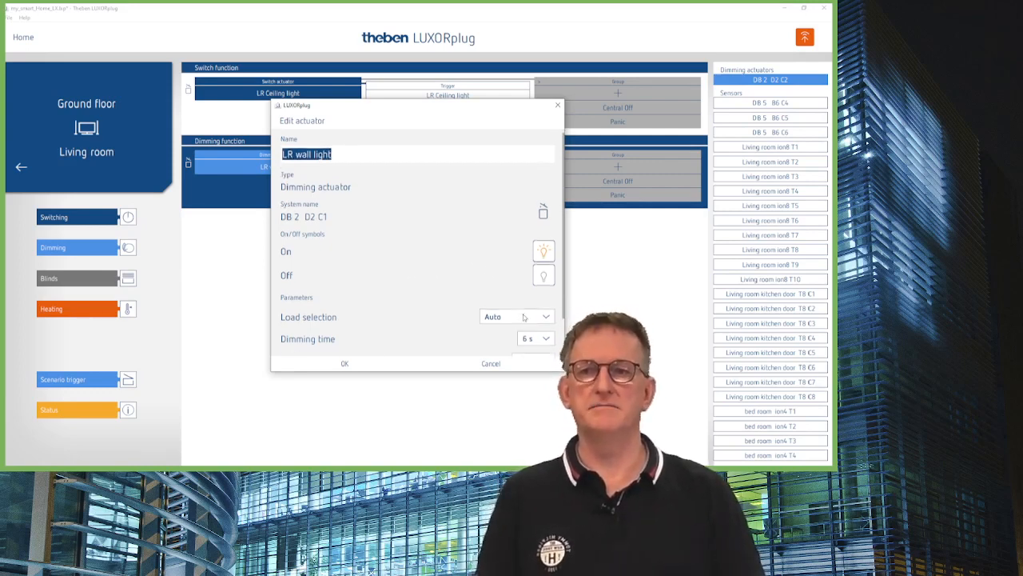
click(526, 274)
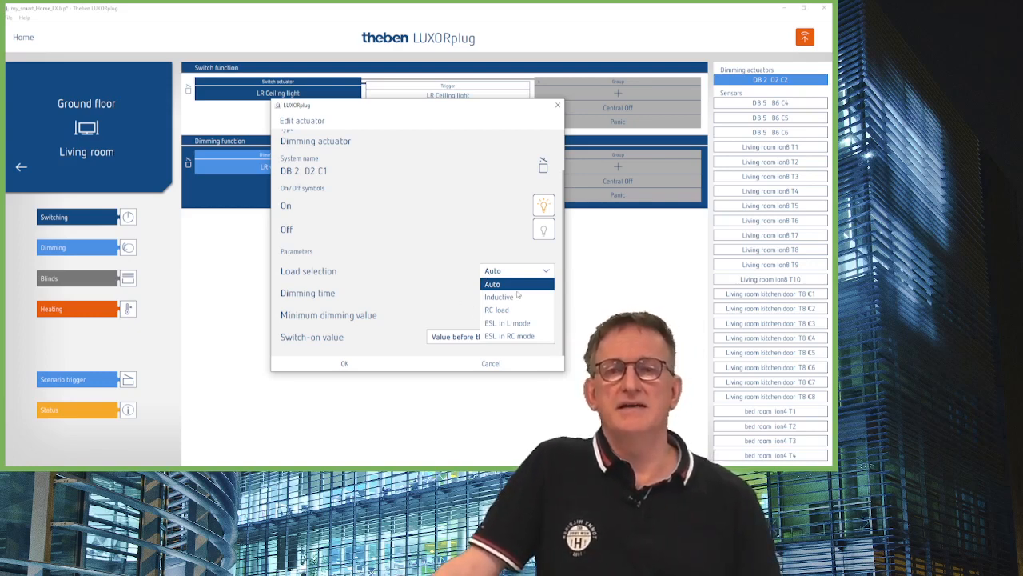
click(485, 252)
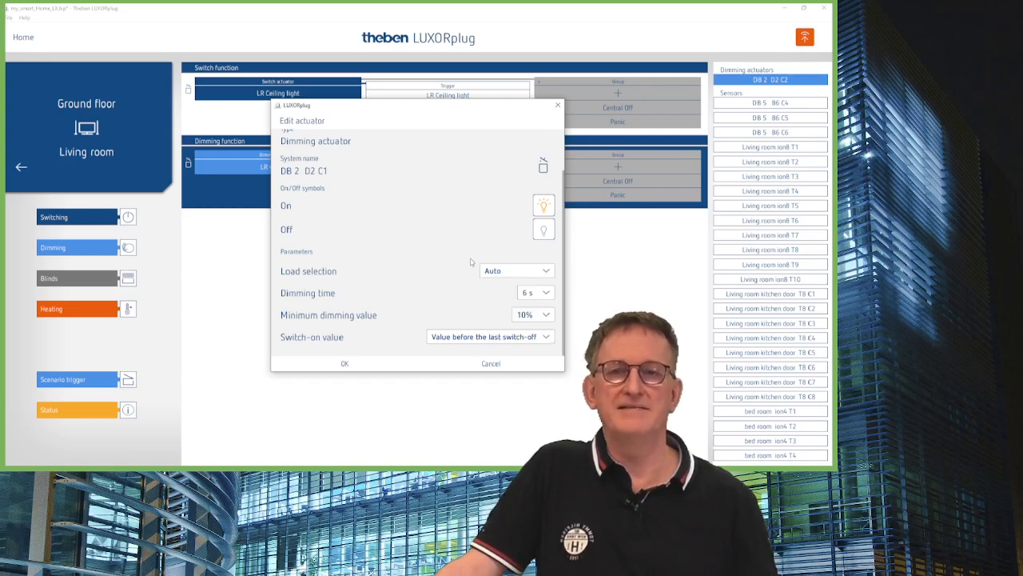
click(541, 274)
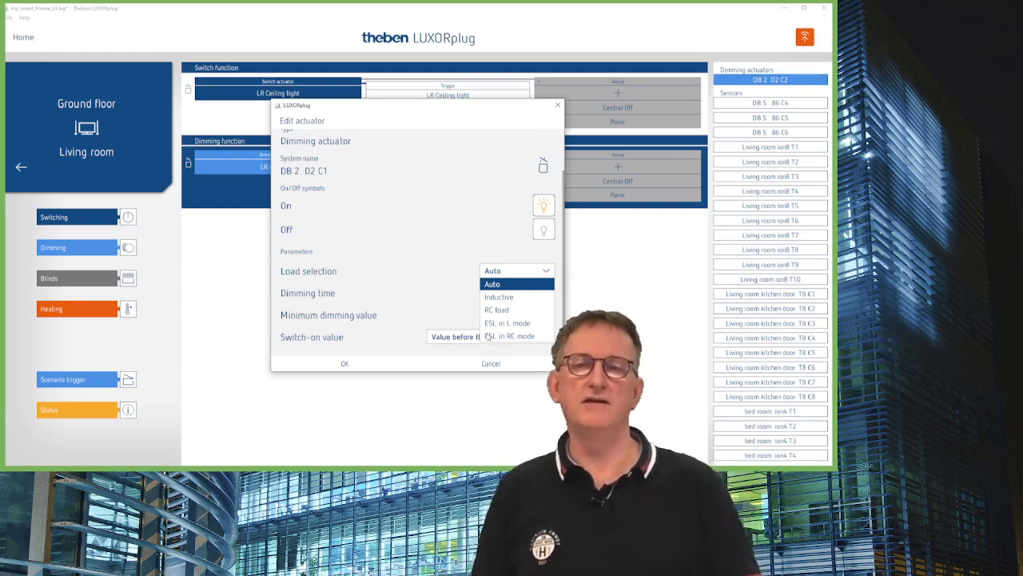
click(448, 254)
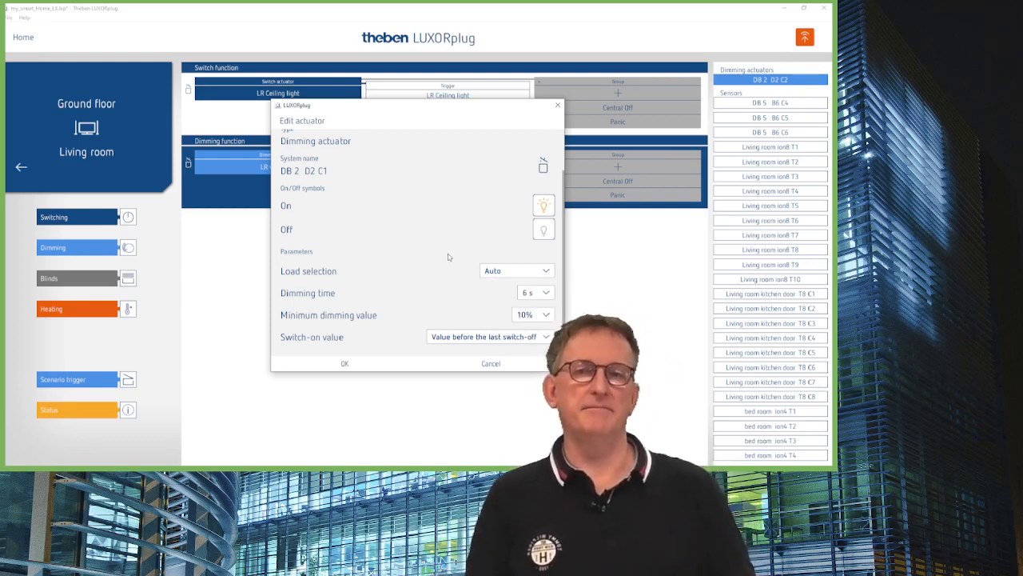
click(544, 294)
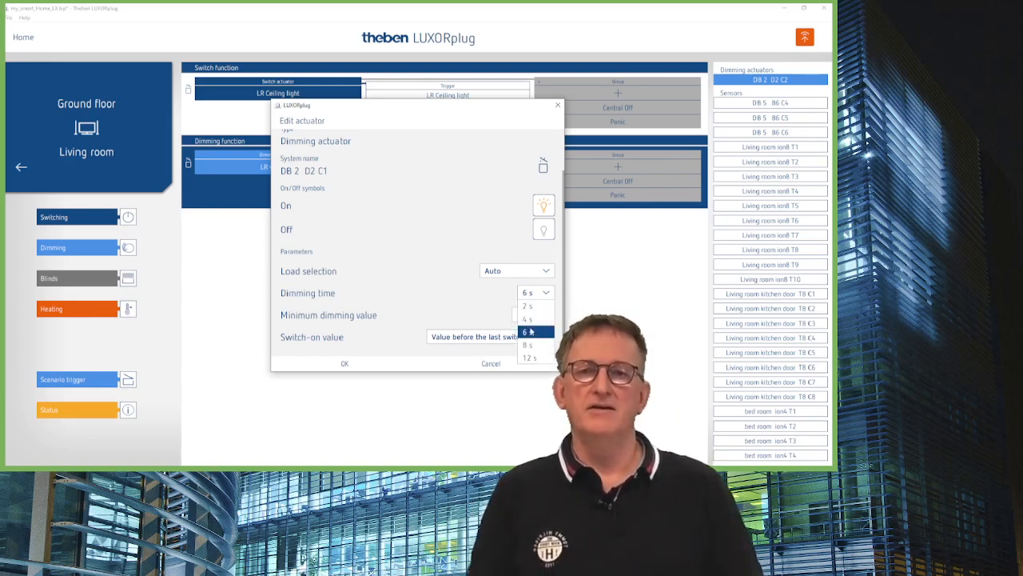
click(531, 320)
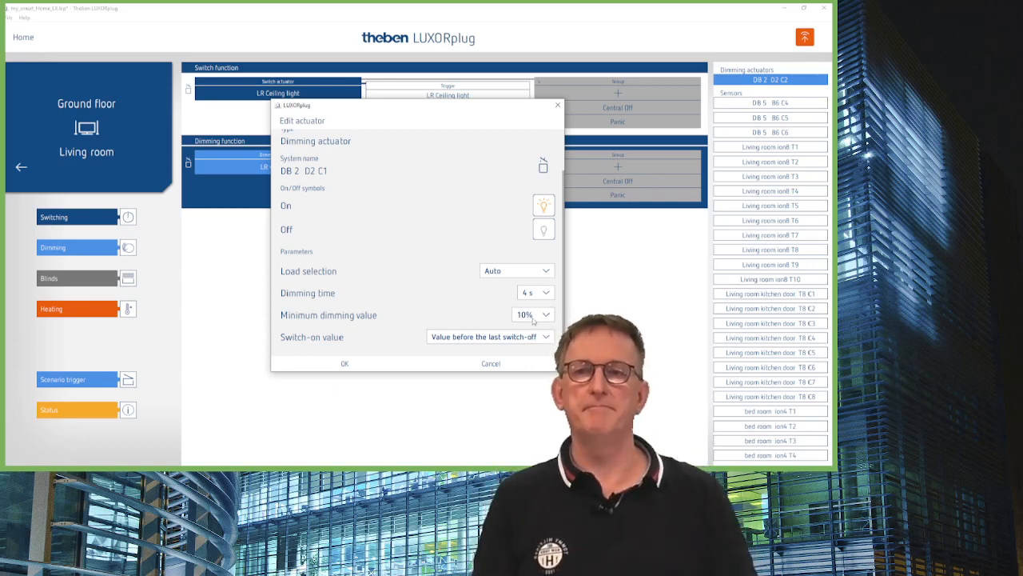
click(533, 317)
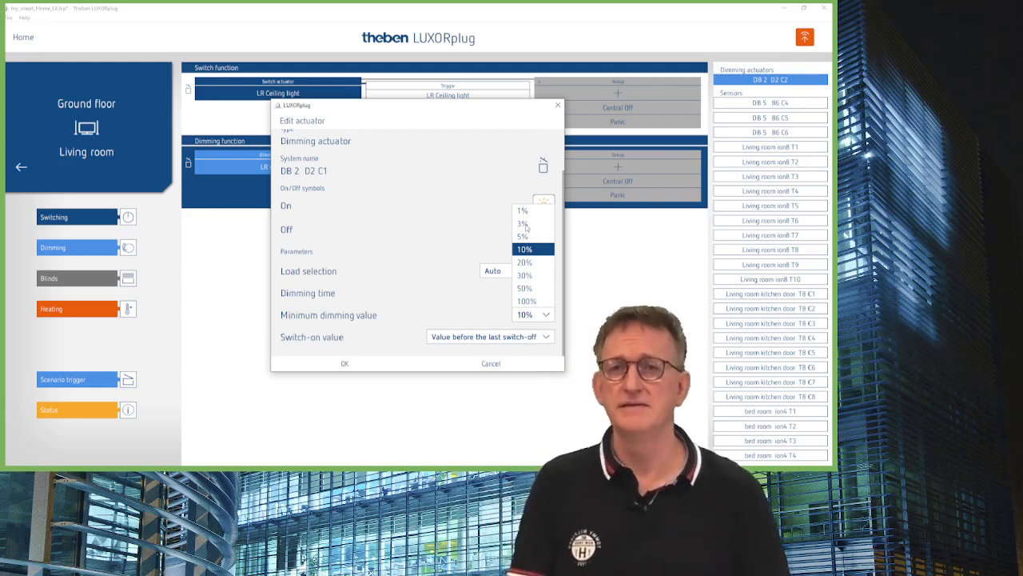
click(525, 227)
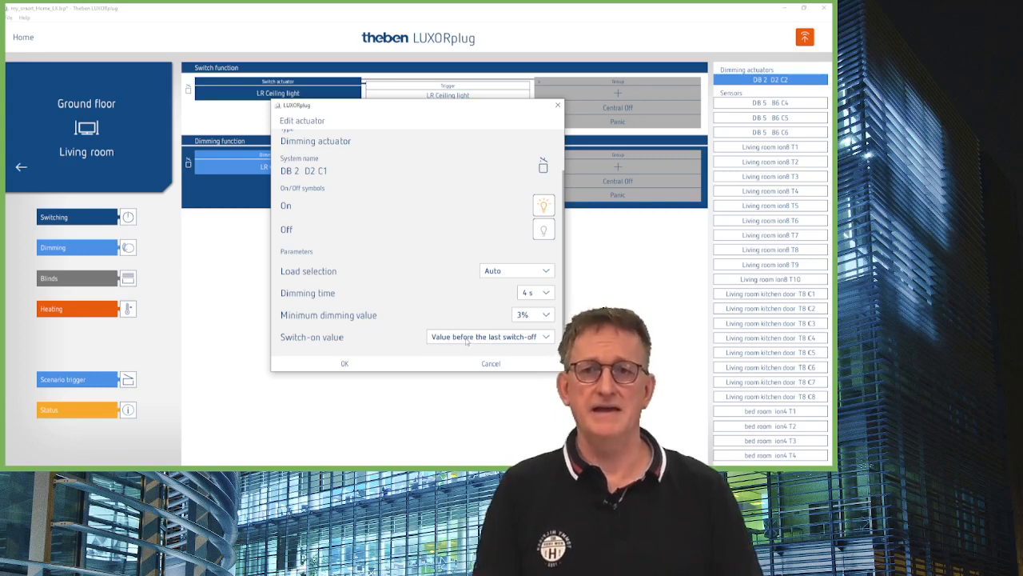
click(467, 341)
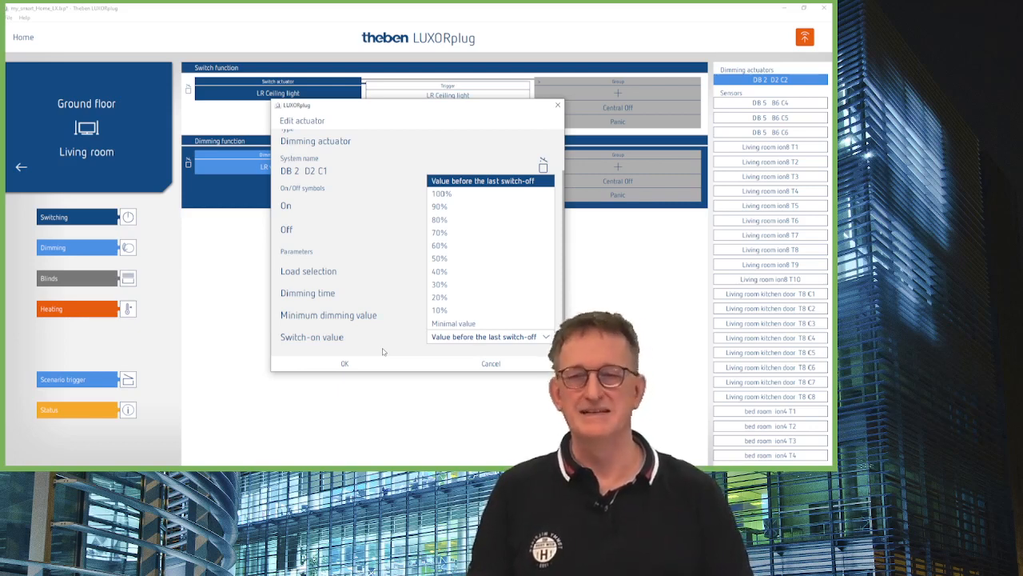
click(383, 351)
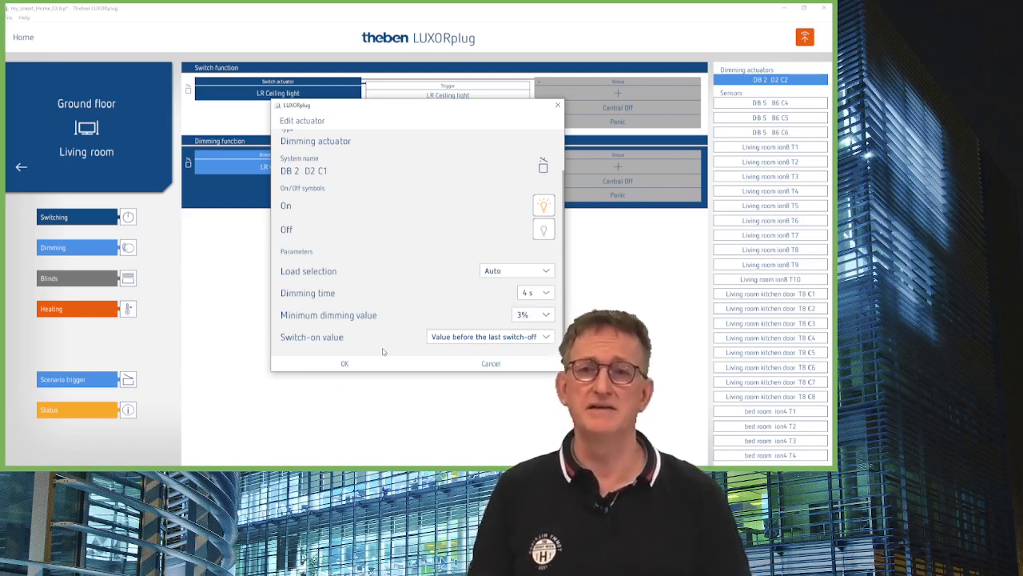
Keep the wall light's switch-on value at "Value before the last switch-off" and apply the dimming actuator's settings.
click(495, 337)
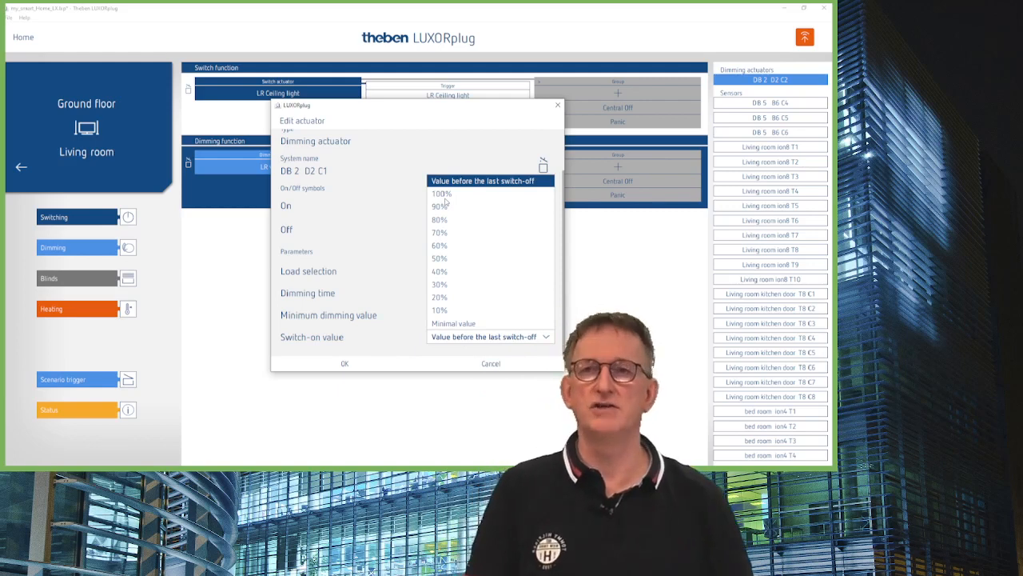
click(345, 364)
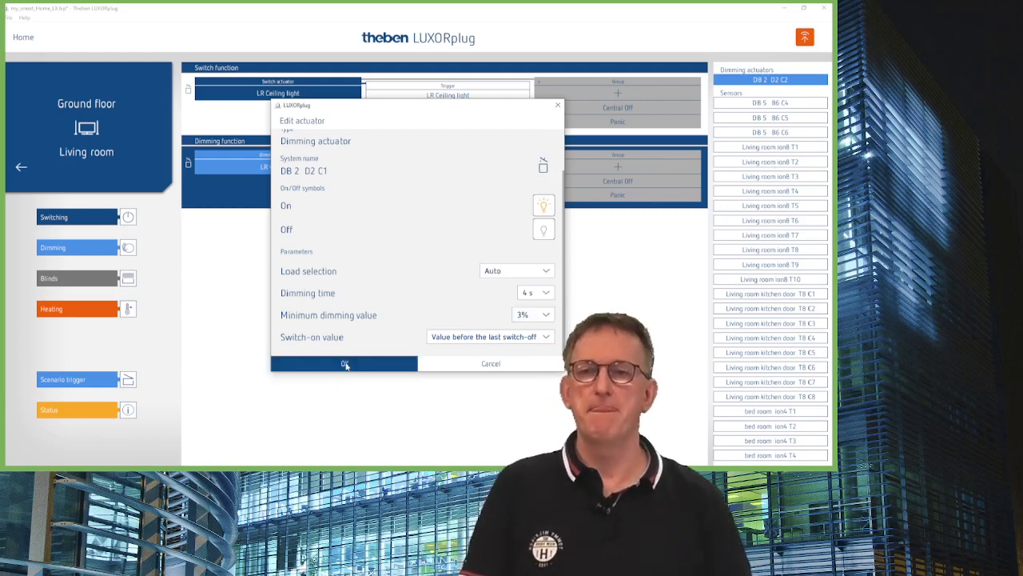
click(346, 364)
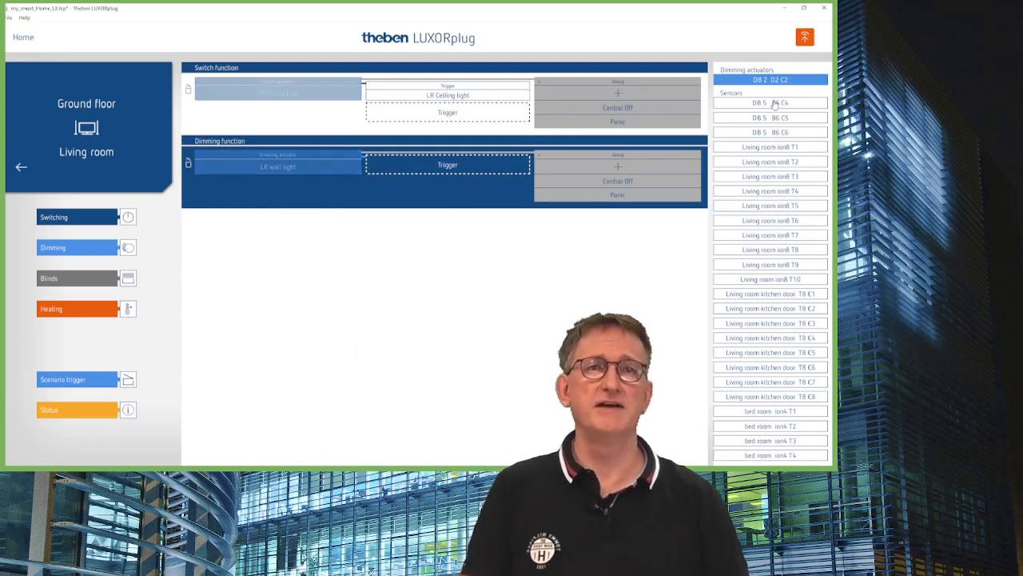
Assign sensor channel DB 5 B6 C4 as the dimming function's trigger and name it "LR wall light".
drag(774, 104, 444, 162)
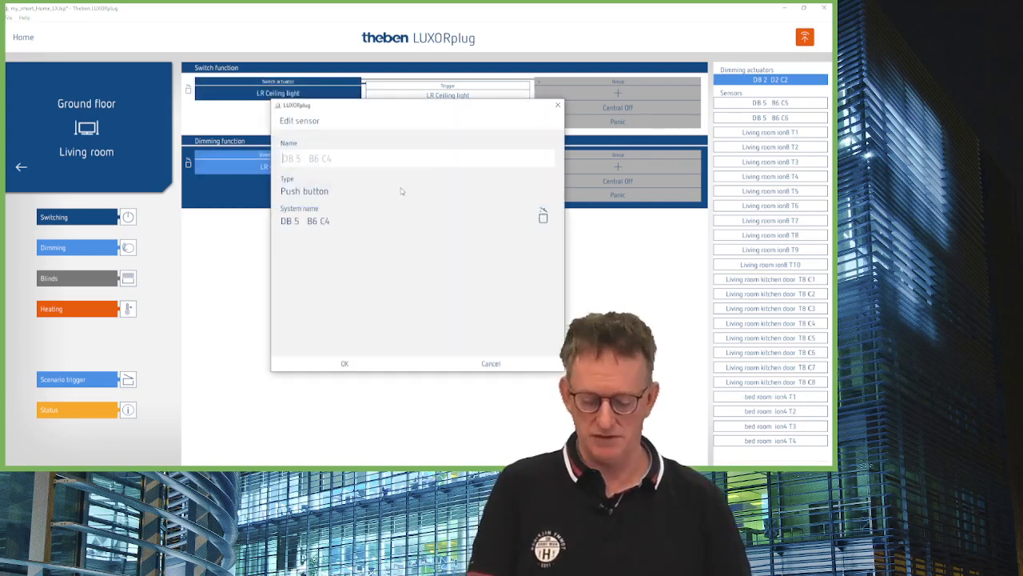
text(LR wall light)
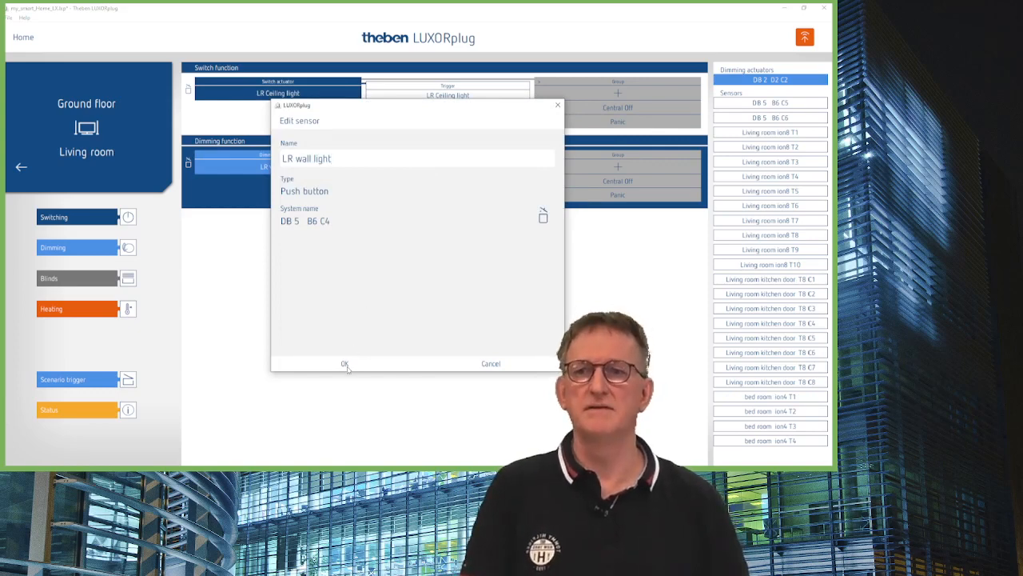
click(345, 364)
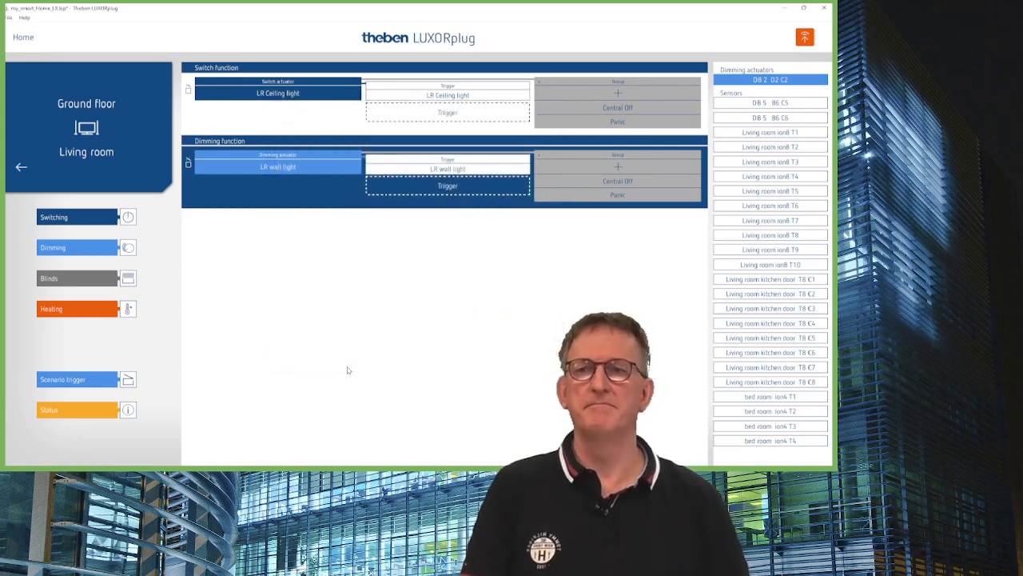
Review the dimming function's group switching and keep both Central Off and Panic selected.
click(652, 182)
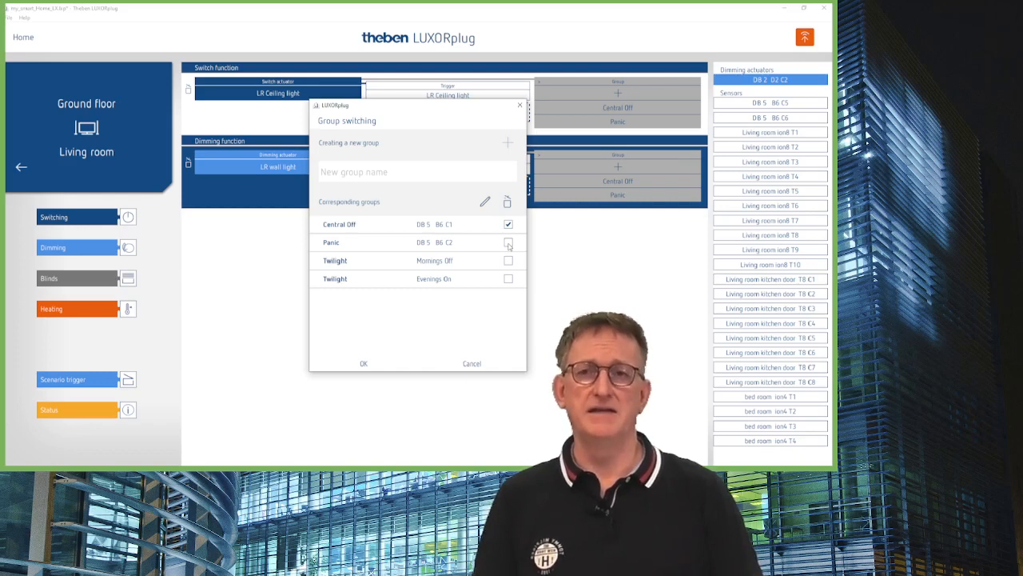
click(508, 243)
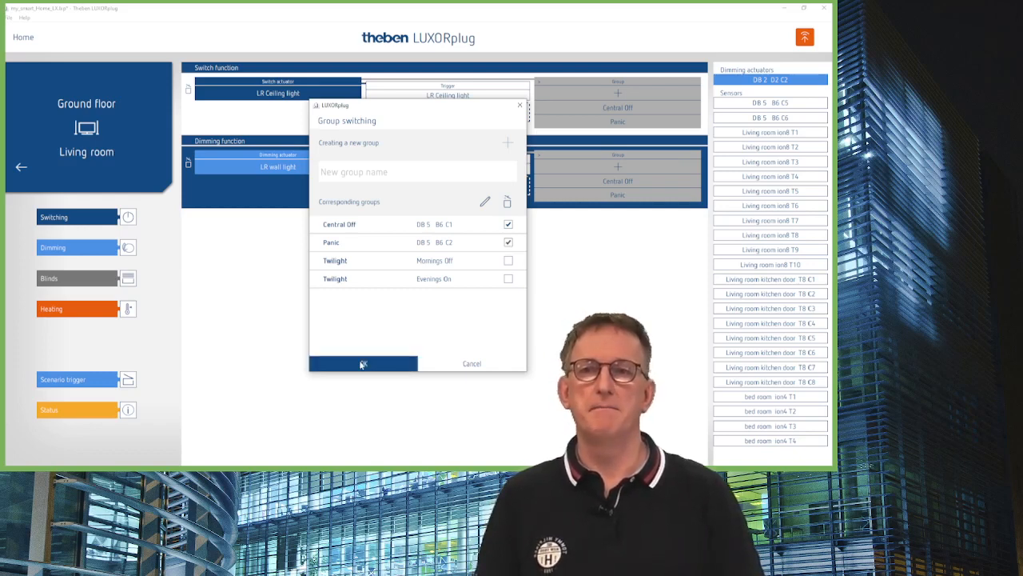
click(362, 365)
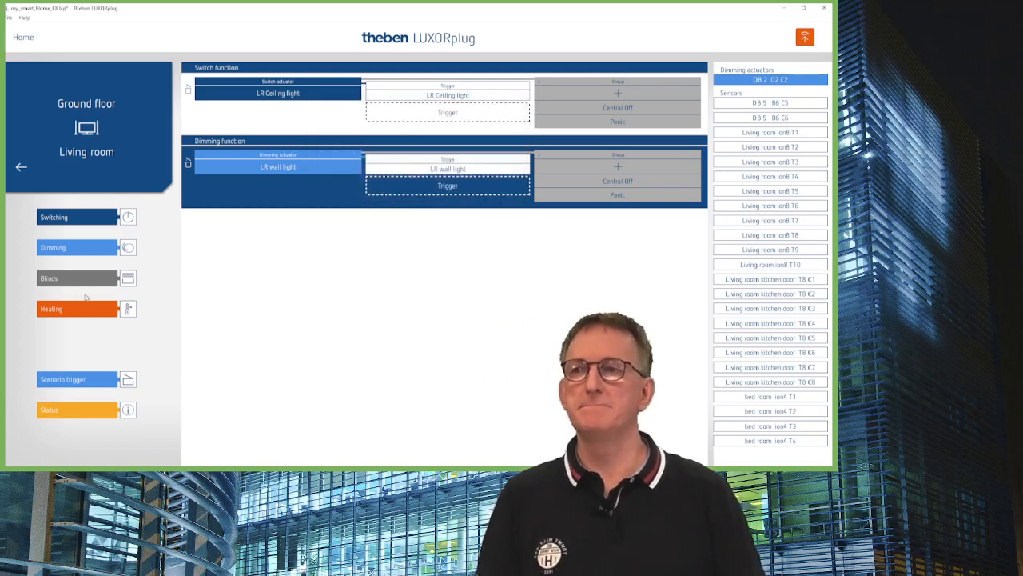
Add a blinds function to the Living room, assign DB 3 J4 C2 as its actuator and name it "LR Blinds".
drag(90, 288, 267, 245)
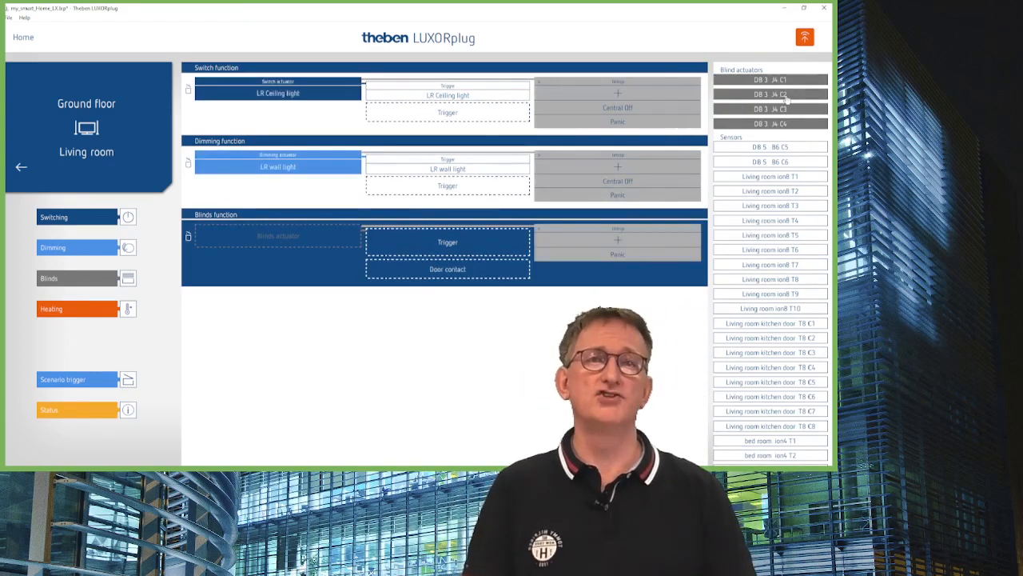
drag(788, 98, 285, 240)
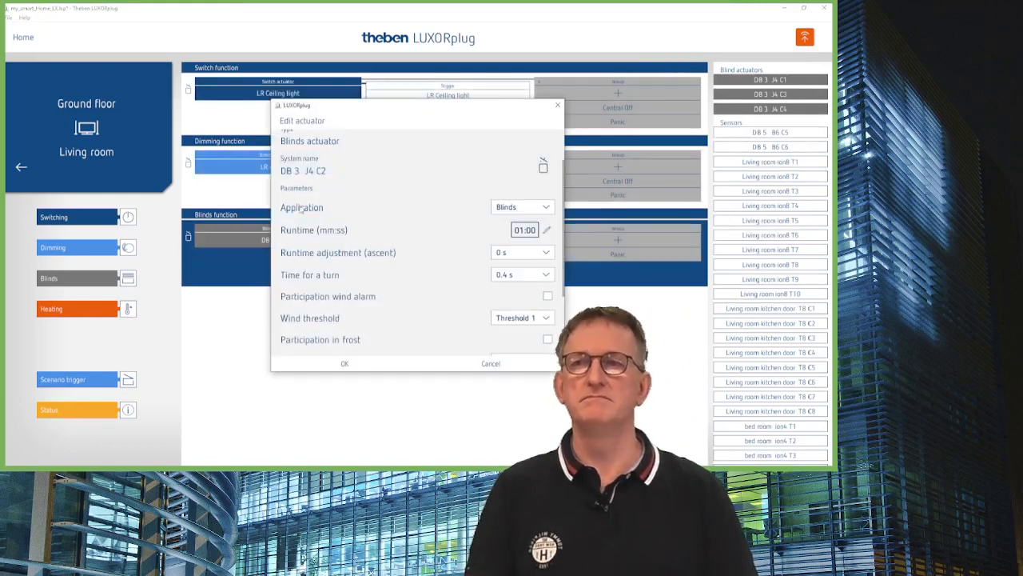
scroll(344, 160, up, 2)
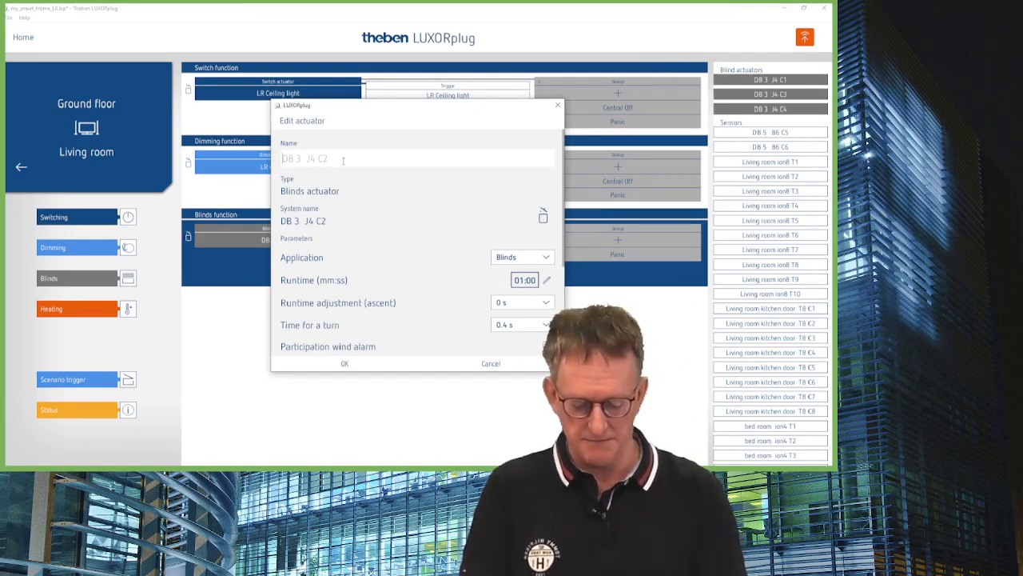
text(LR)
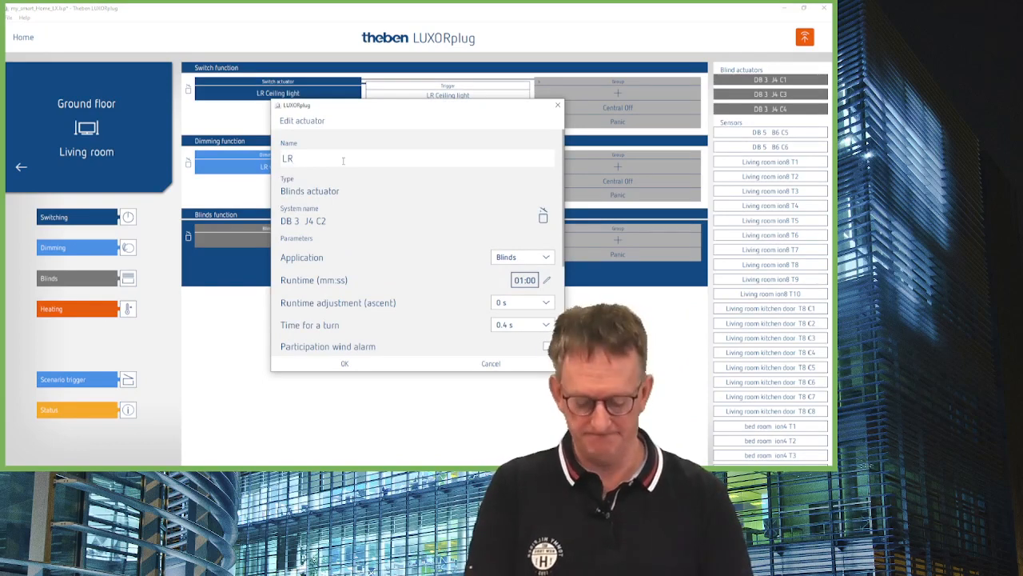
text( Blinds)
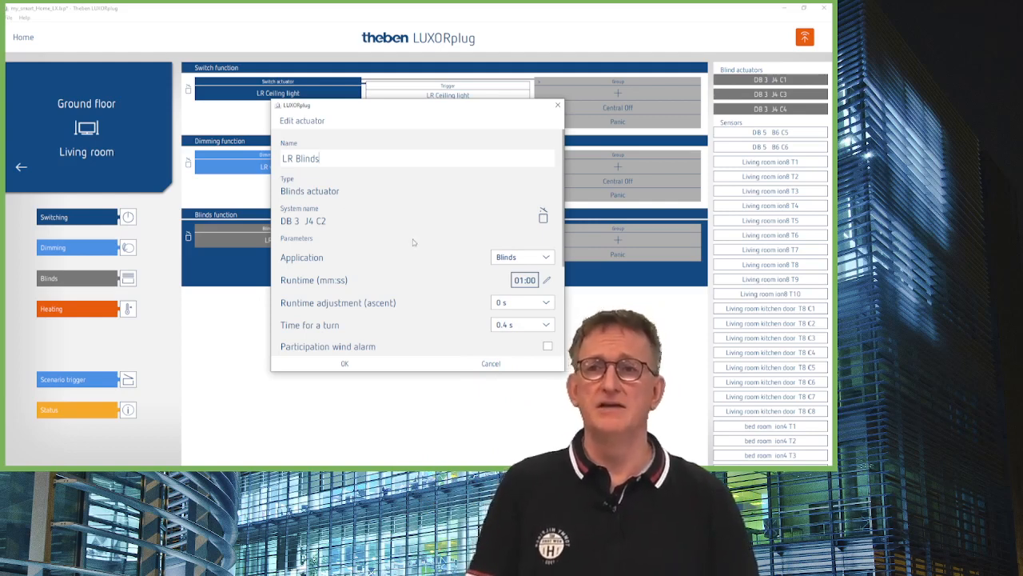
Keep the blinds actuator's application as Blinds and set its runtime to 00:10.
click(547, 258)
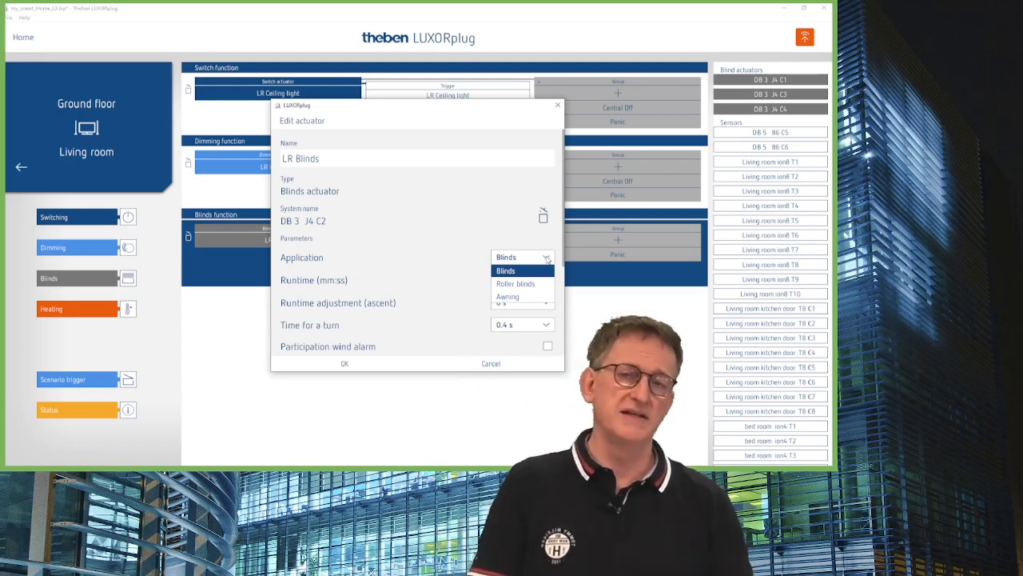
click(478, 225)
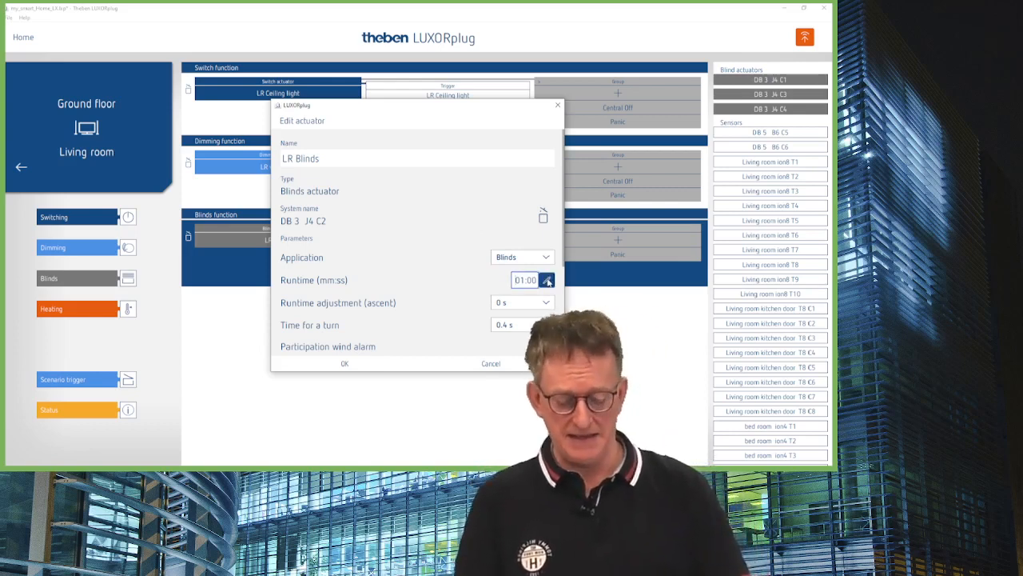
text(0010)
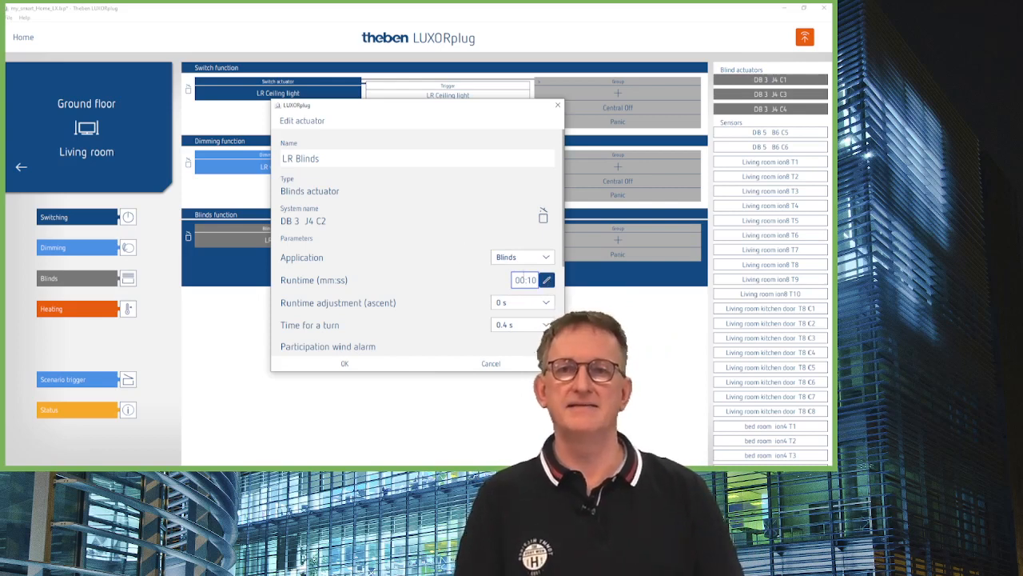
click(550, 282)
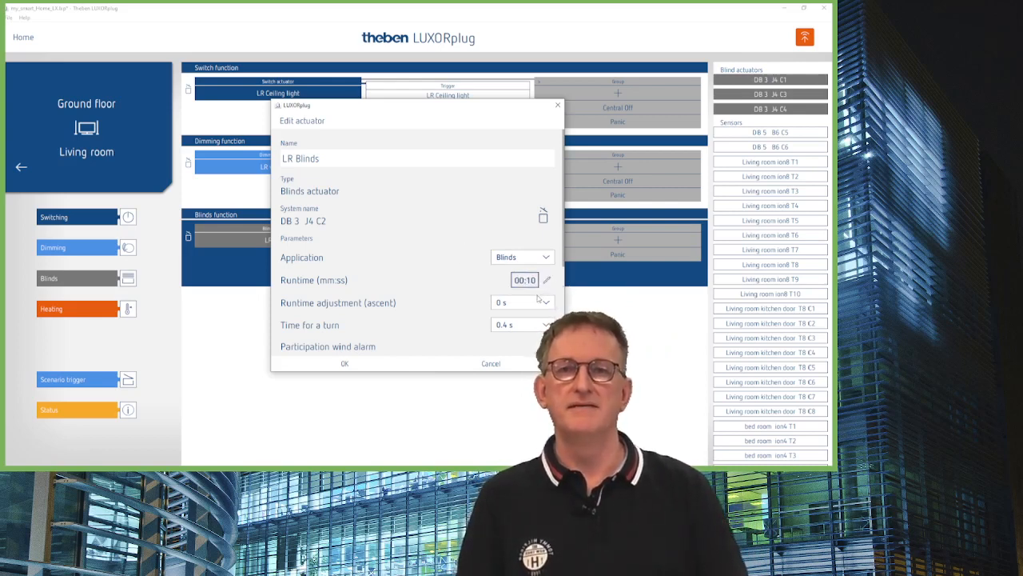
Set the blinds actuator's ascent runtime adjustment to 2 s and its time for a turn to 0.7 s.
click(545, 300)
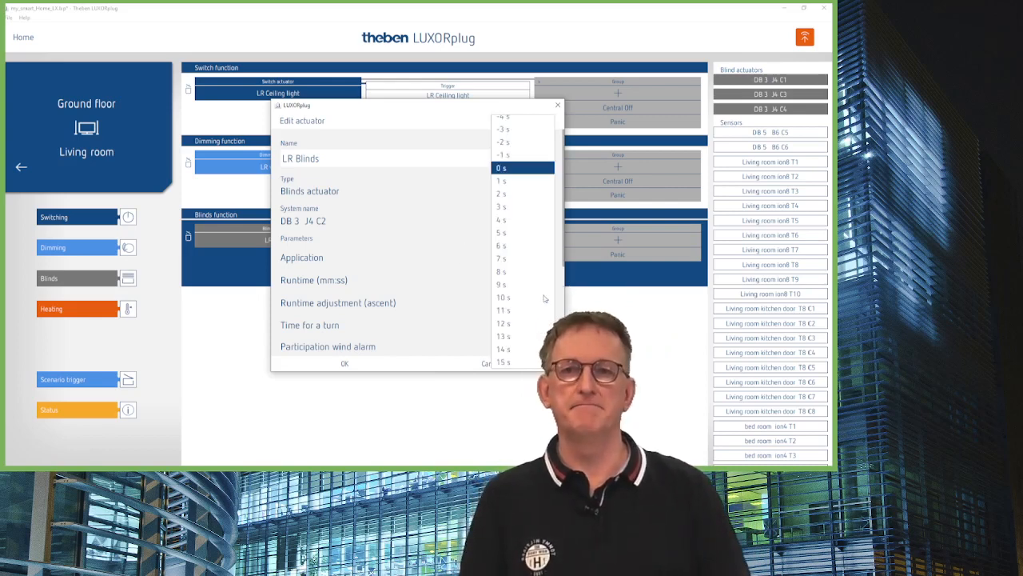
click(506, 200)
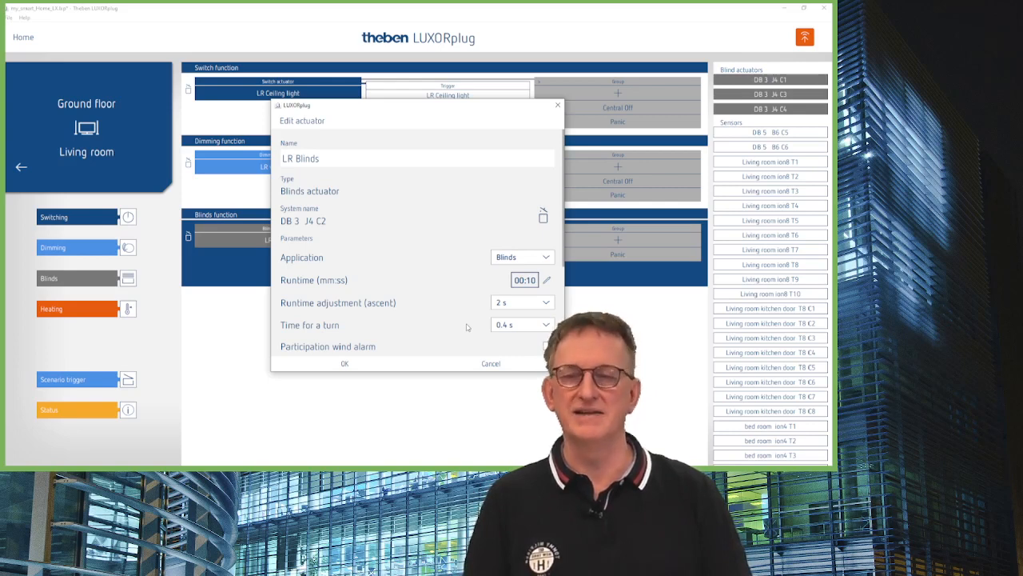
click(520, 326)
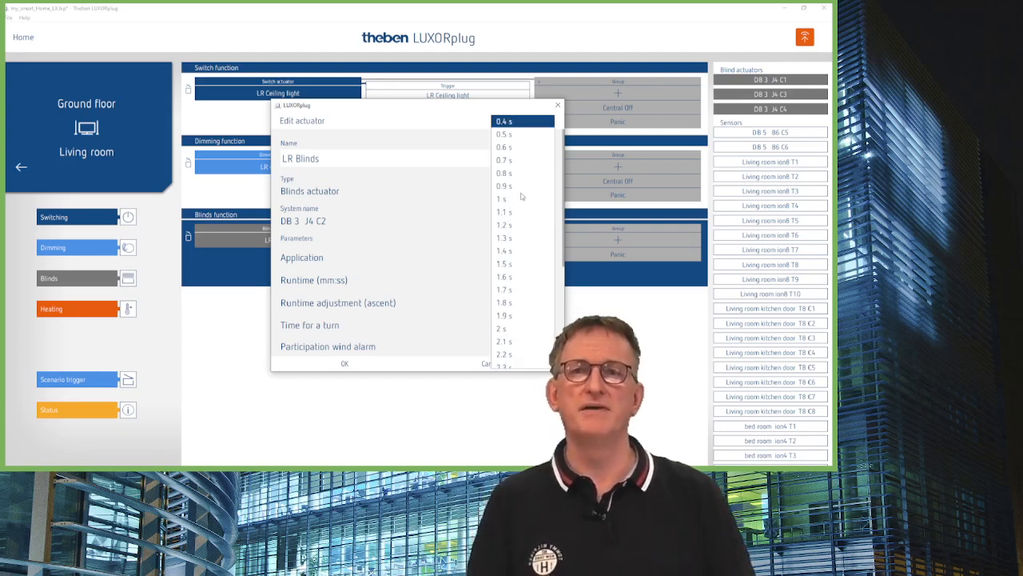
click(513, 160)
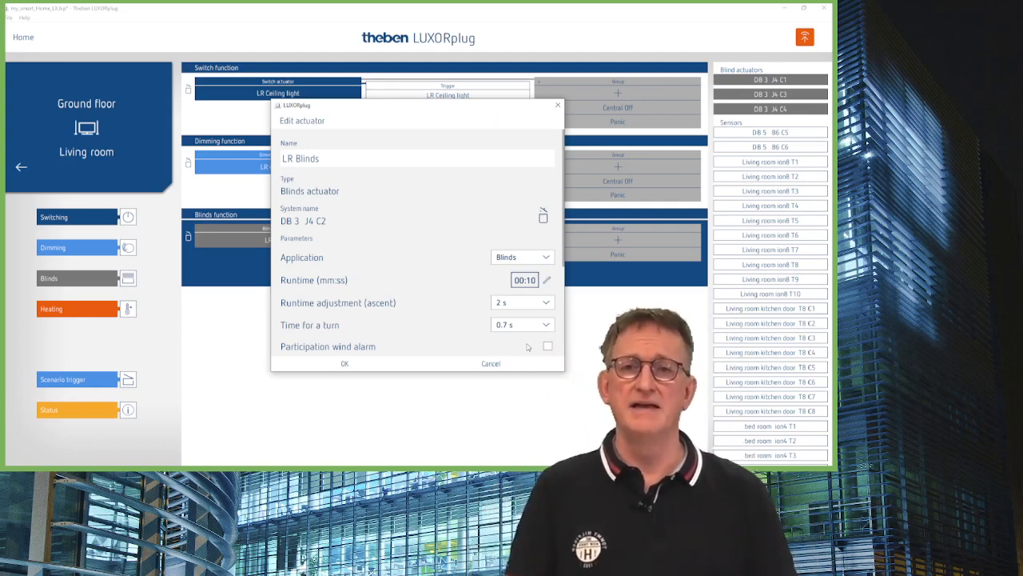
Enable wind alarm participation for the blinds actuator and keep the wind threshold at Threshold 1.
scroll(526, 346, down, 2)
scroll(527, 346, down, 1)
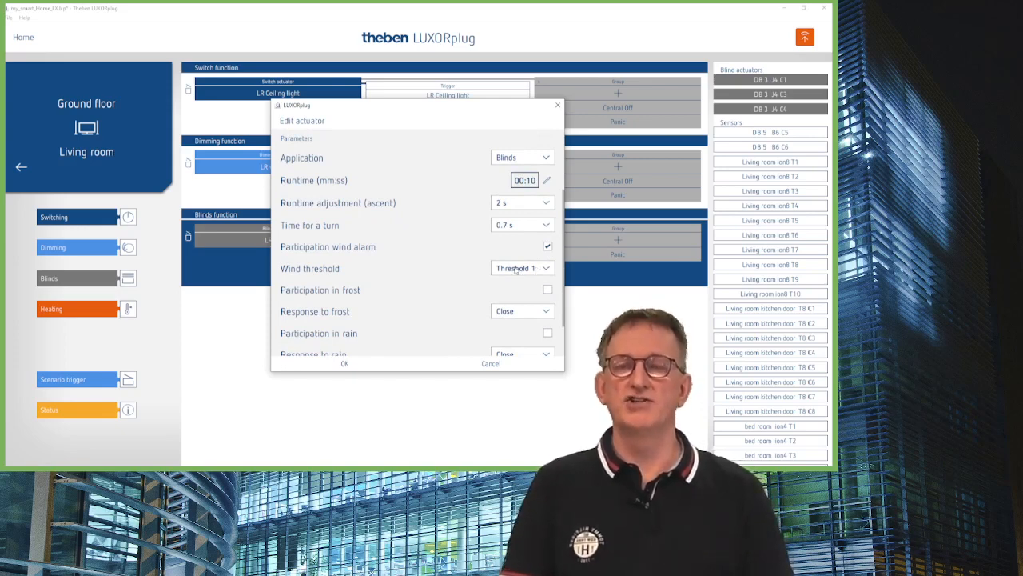
click(516, 270)
click(515, 271)
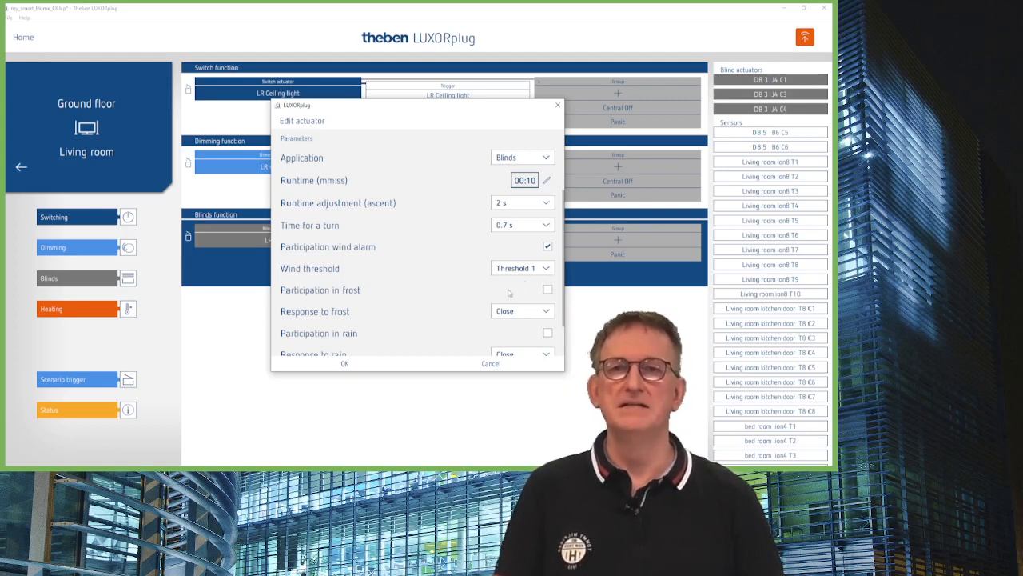
Set the blinds' behavior after wind alarm, frost and rain to "Update (height / lamella)" and apply the actuator settings.
scroll(387, 293, down, 3)
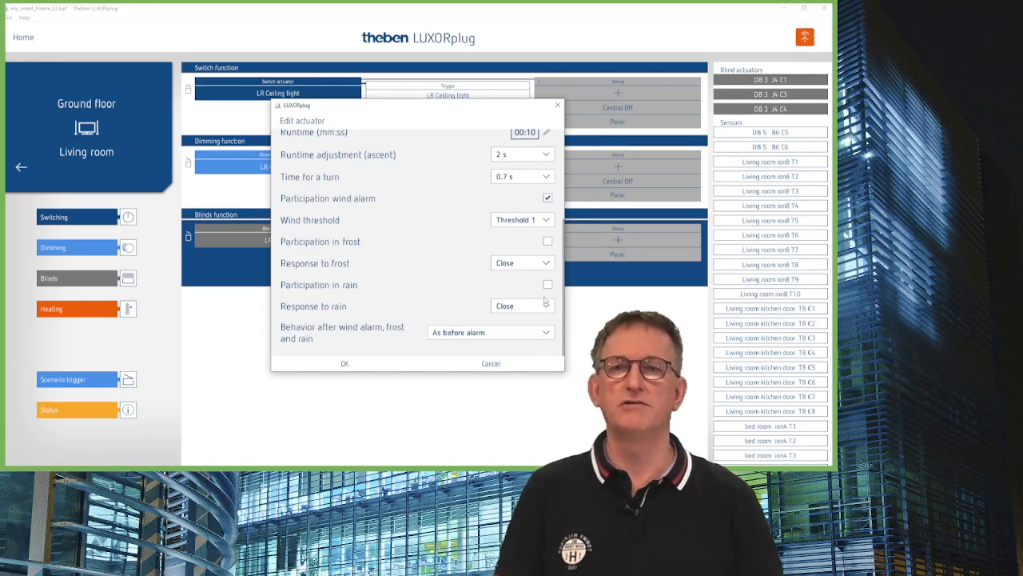
click(485, 335)
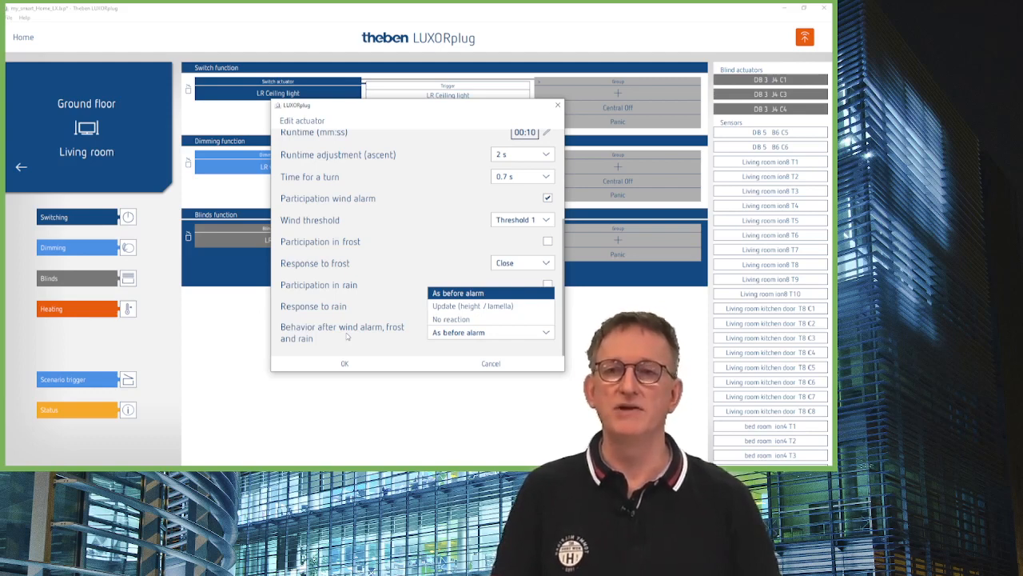
click(475, 309)
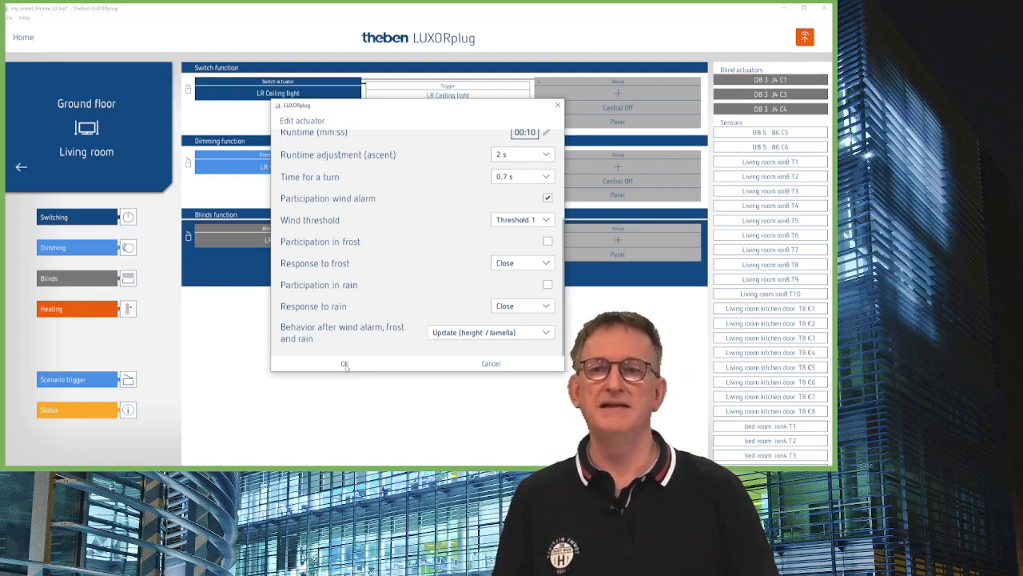
click(345, 364)
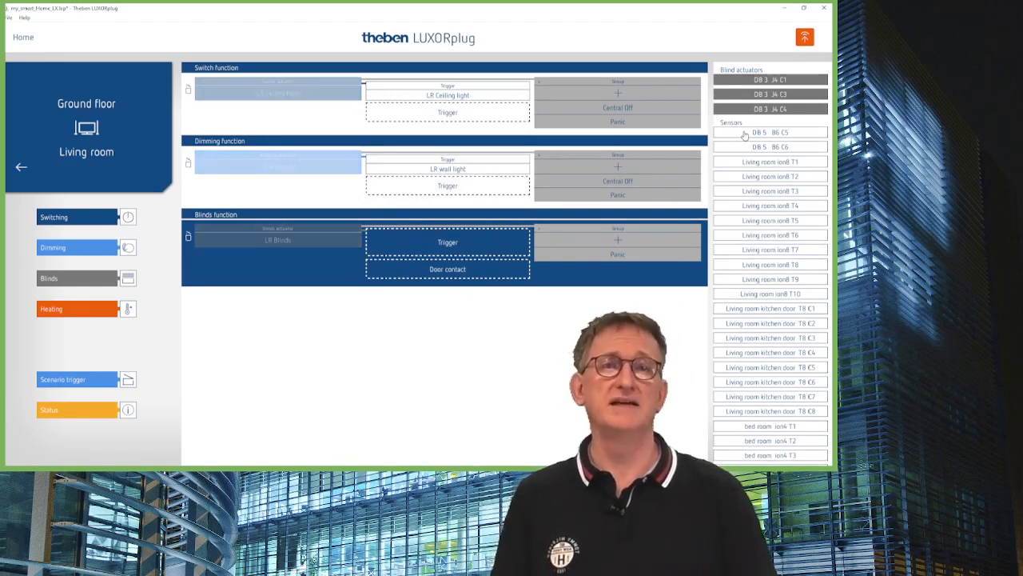
Assign sensor channel DB 5 B6 C5 as the blinds function's trigger, name it "LR blinds up" and copy that name.
drag(744, 135, 424, 244)
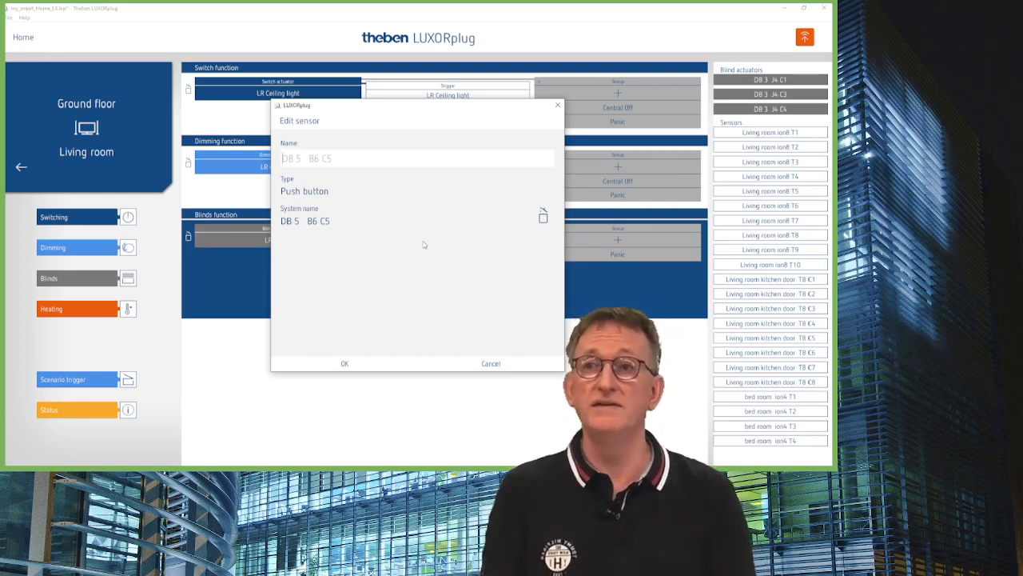
text(LR)
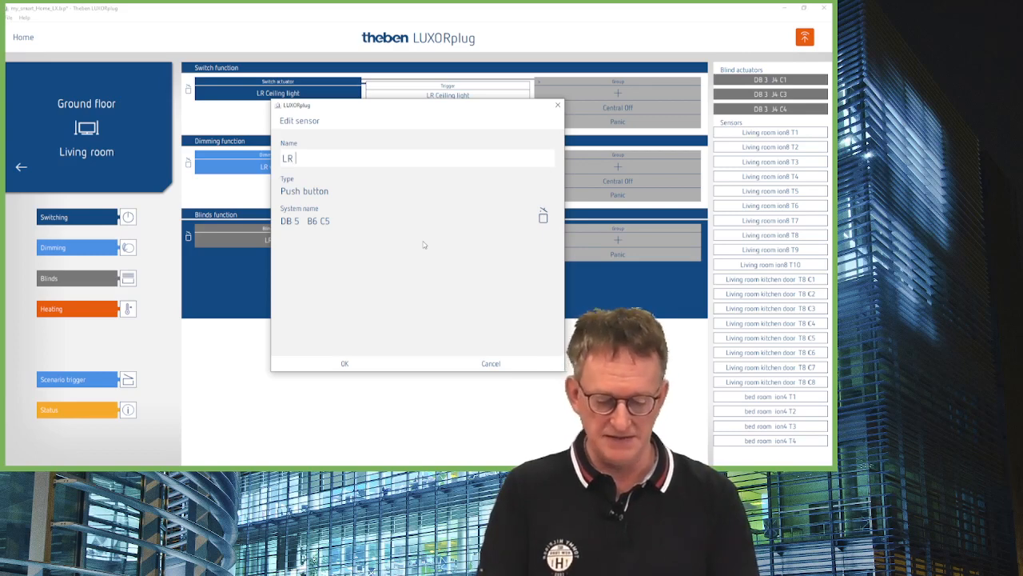
text( b)
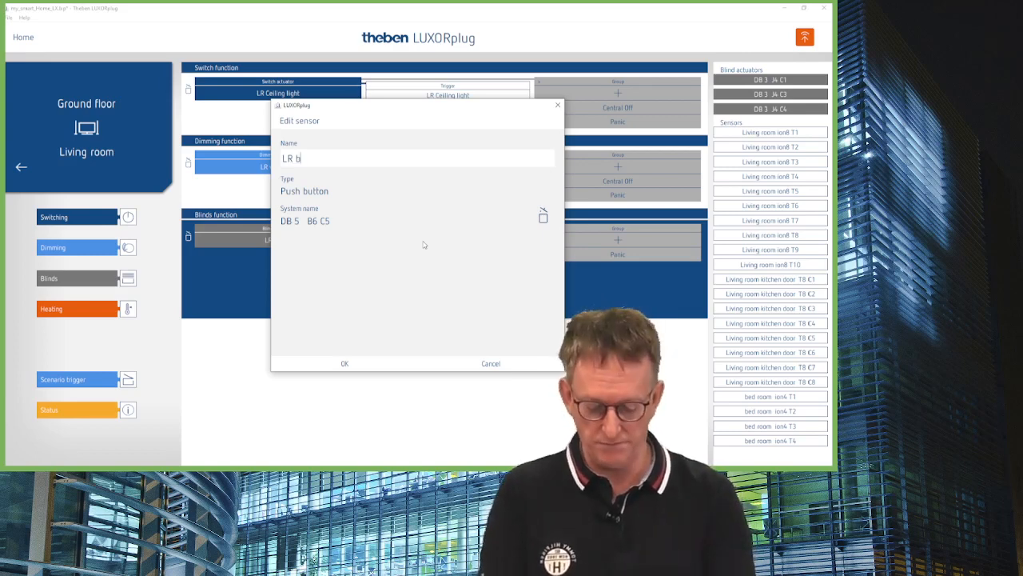
text(linds up)
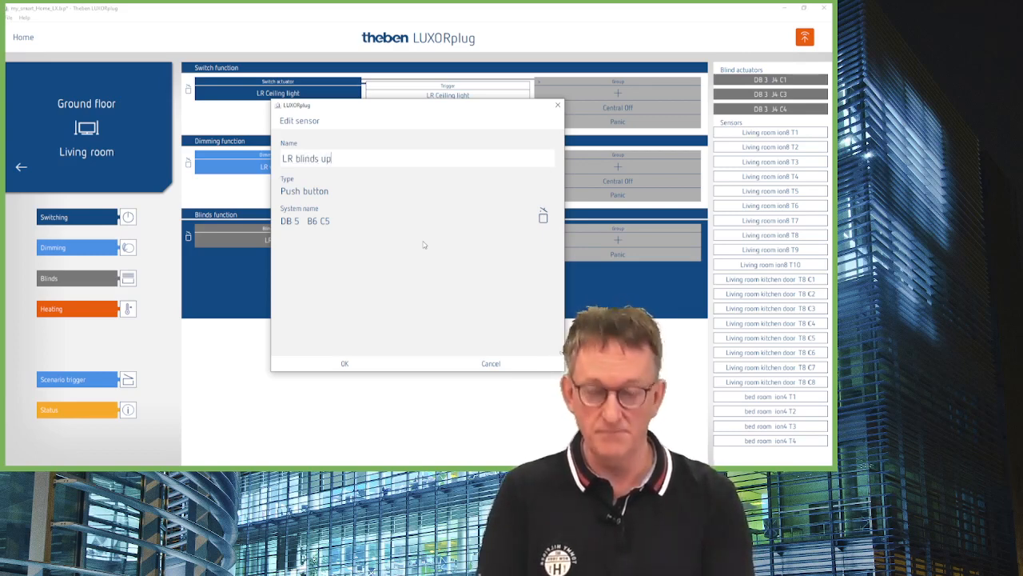
key(ctrl+a)
key(ctrl+c)
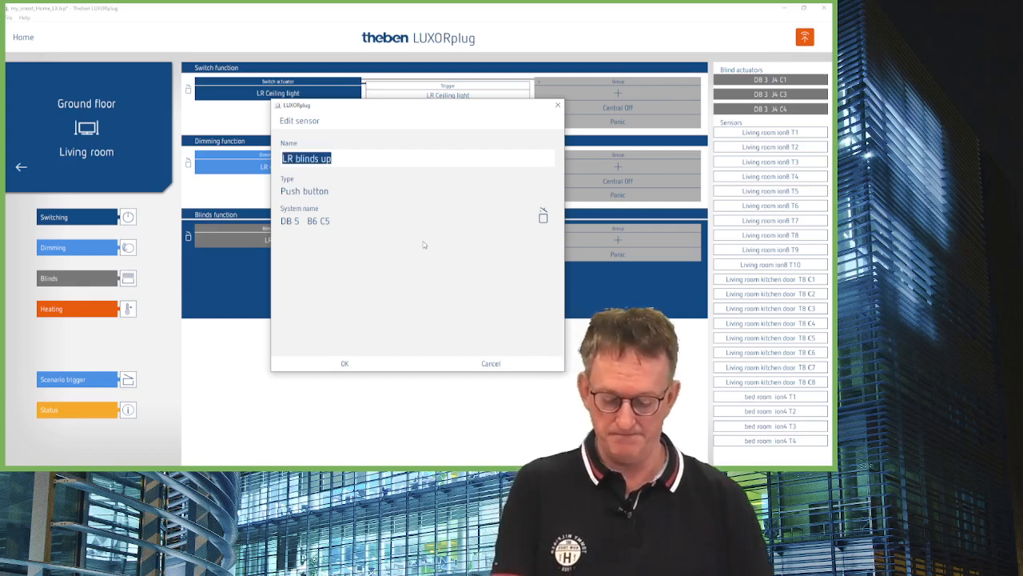
click(346, 365)
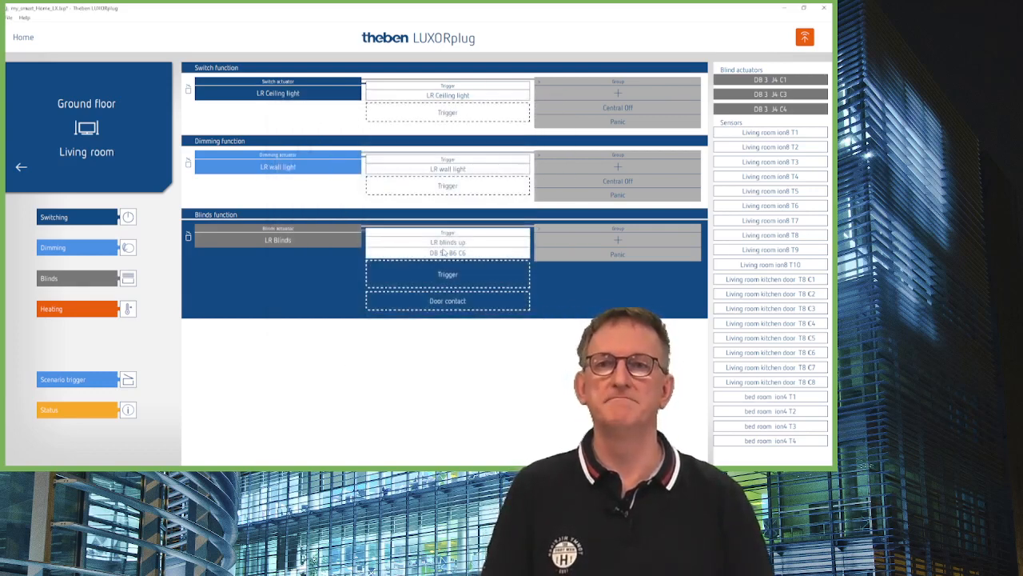
Name the blinds function's second trigger channel DB 5 B6 C6 "LR blinds down".
double_click(444, 251)
key(ctrl+v)
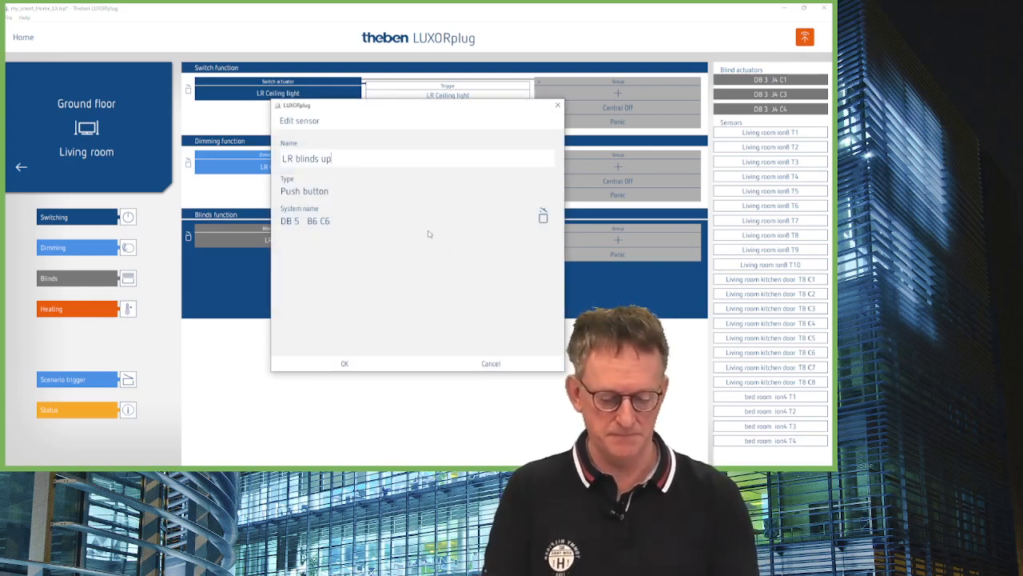
key(BackSpace)
key(BackSpace)
text(dow)
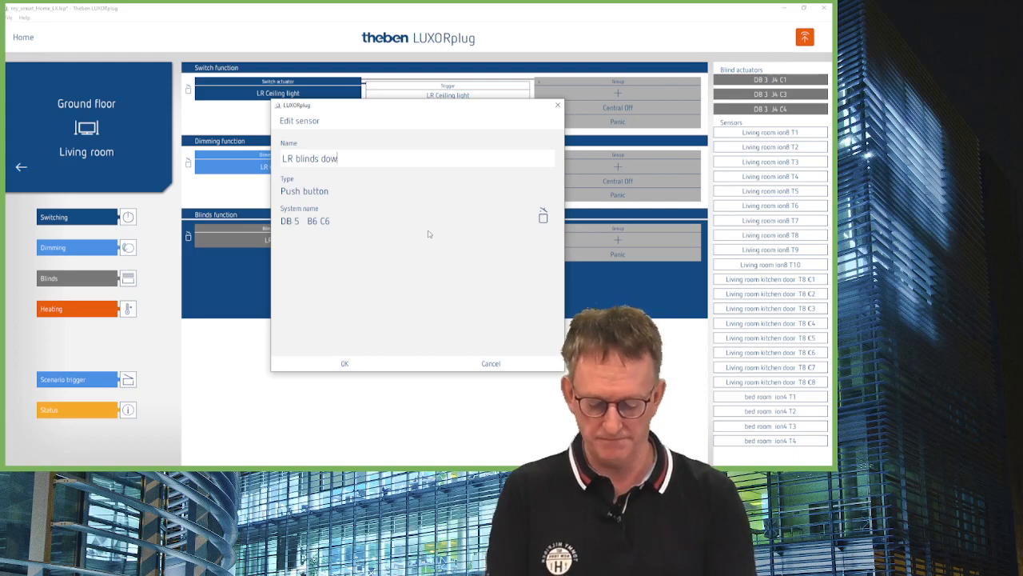
text(n)
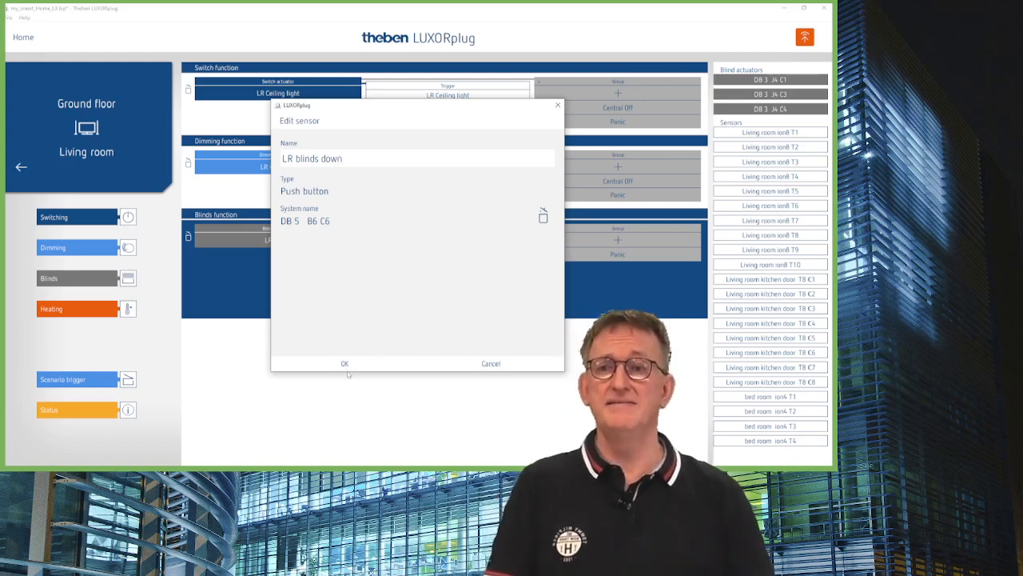
click(339, 363)
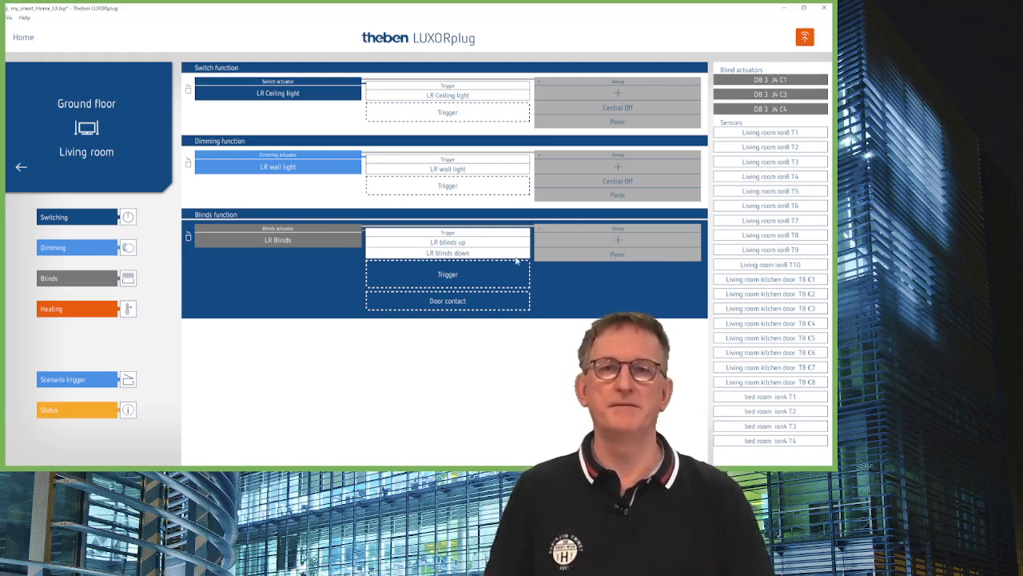
Try toggling Panic and Sun protection Sensor right in the blinds function's group switching, and confirm with only Panic ticked.
click(649, 258)
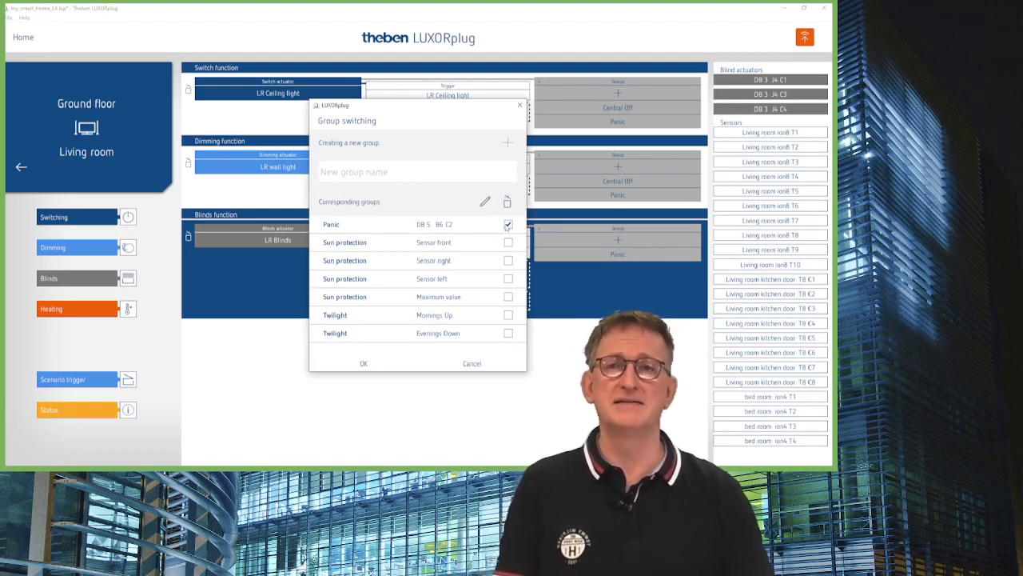
click(508, 225)
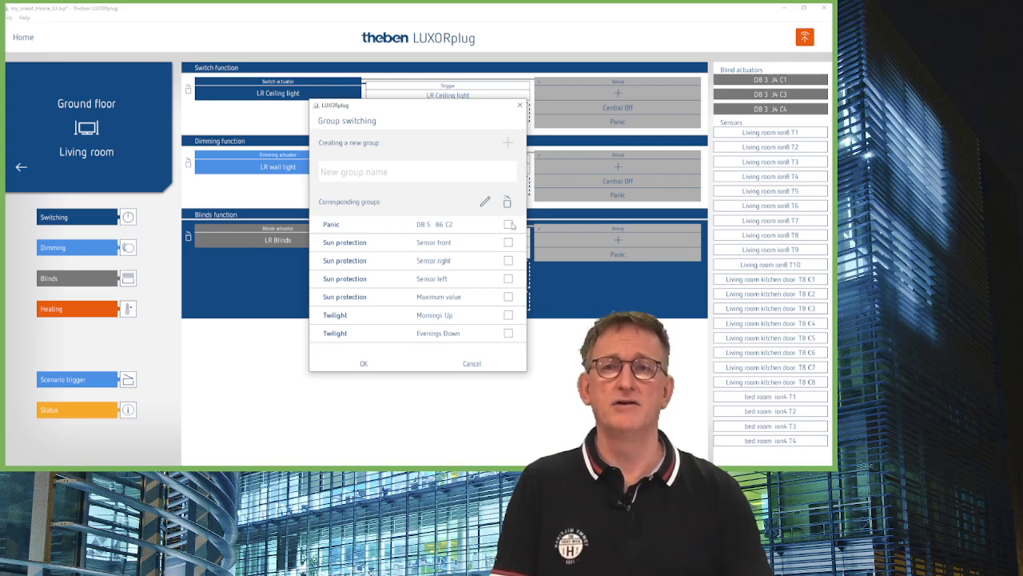
click(509, 225)
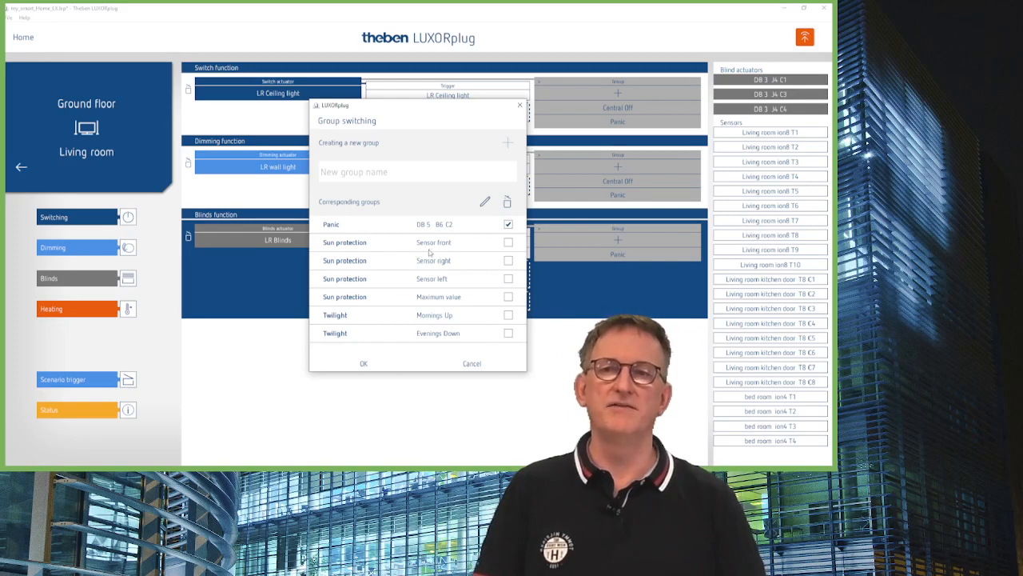
click(508, 261)
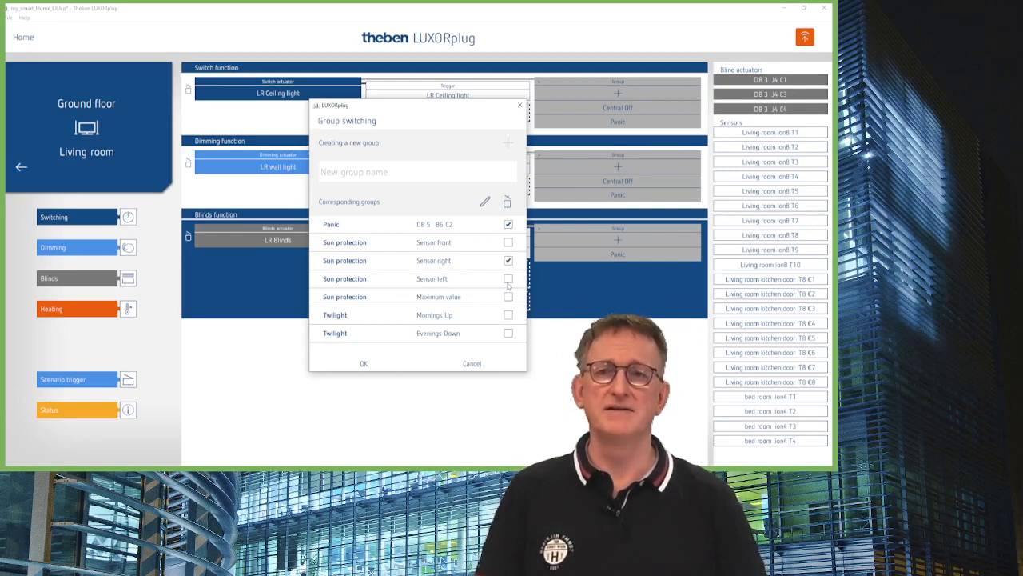
click(508, 262)
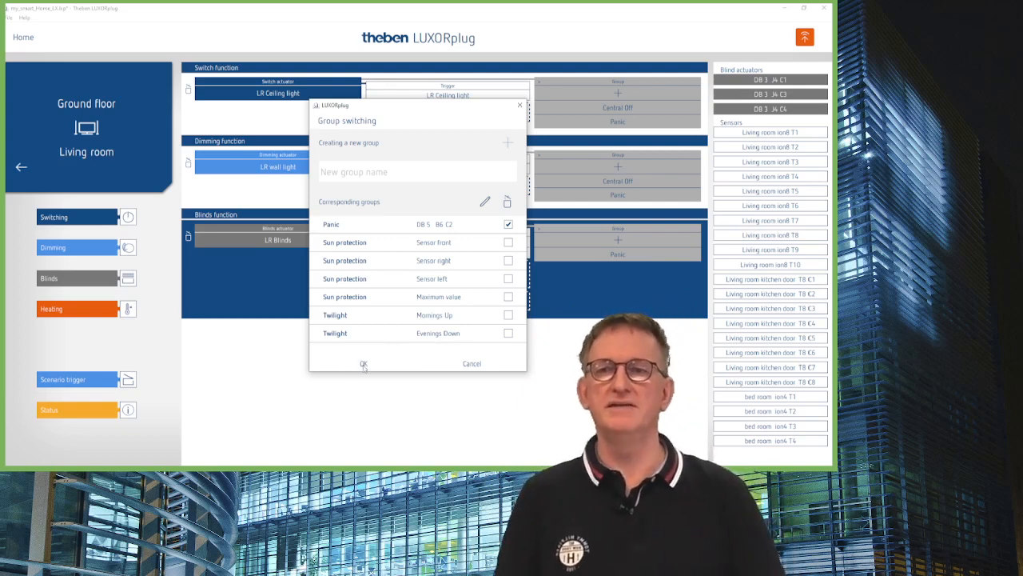
click(364, 364)
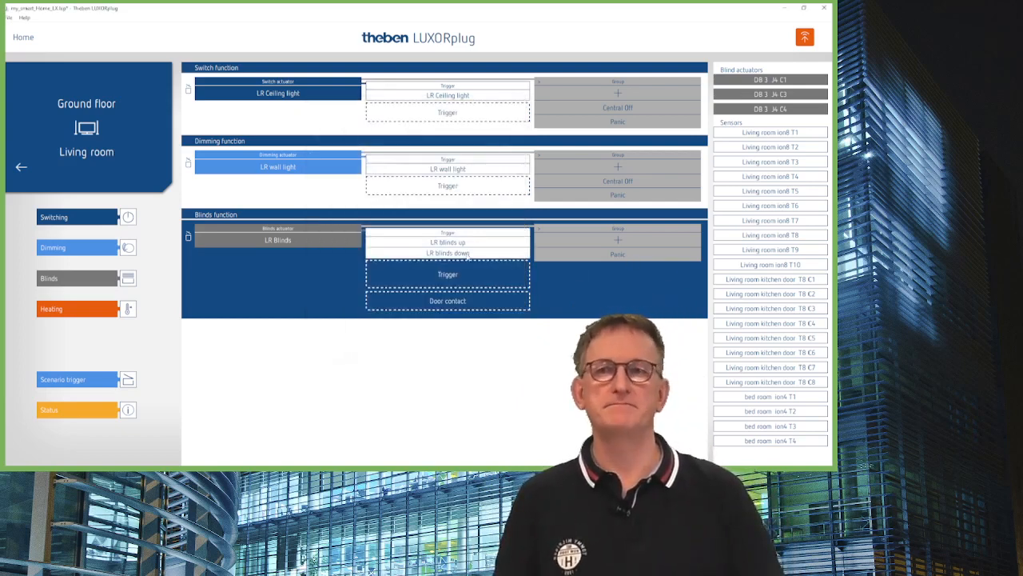
Add a heating function to the living room, assign heating actuator DB 4 H6 C1 and name it "LR Heating".
drag(81, 310, 259, 351)
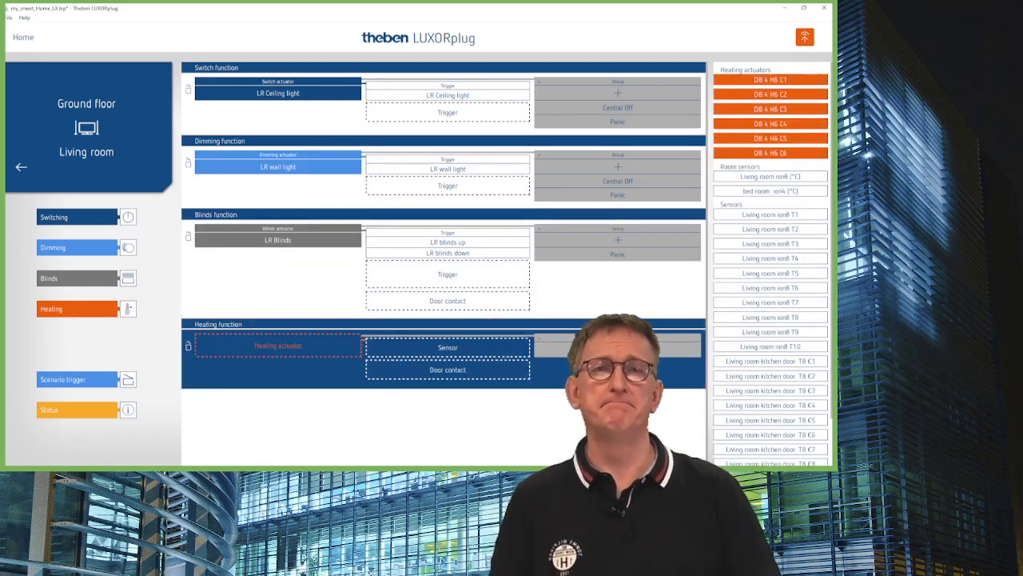
scroll(443, 264, down, 1)
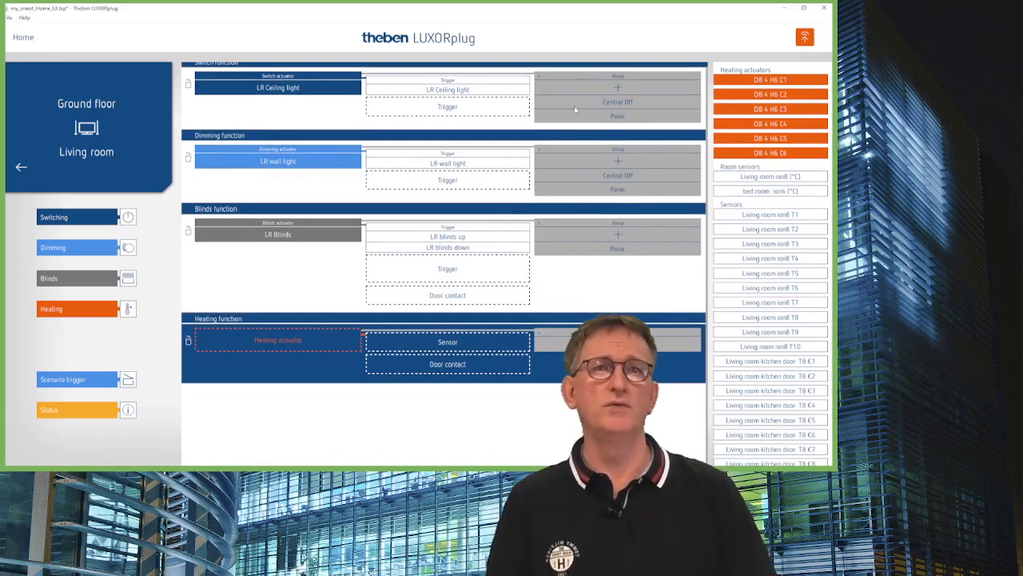
drag(744, 81, 250, 341)
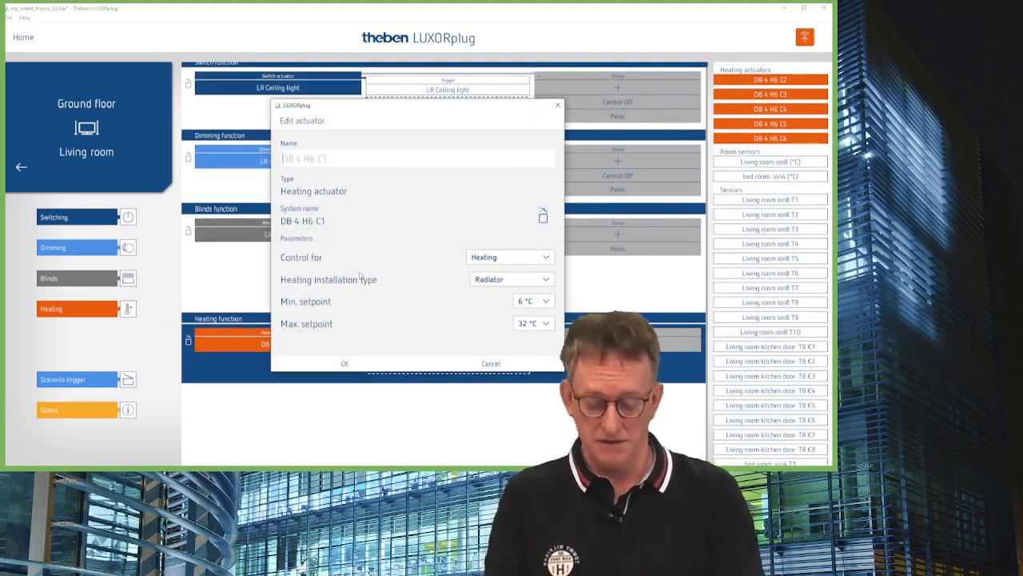
text(LR Heating)
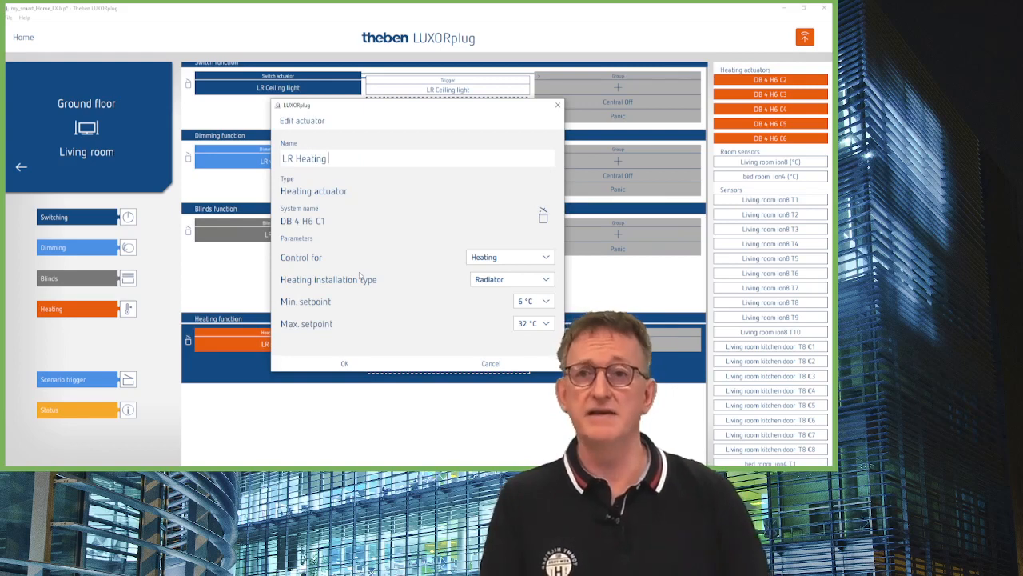
Set the LR Heating actuator's control to "Heating and cooling" and apply the settings.
click(548, 260)
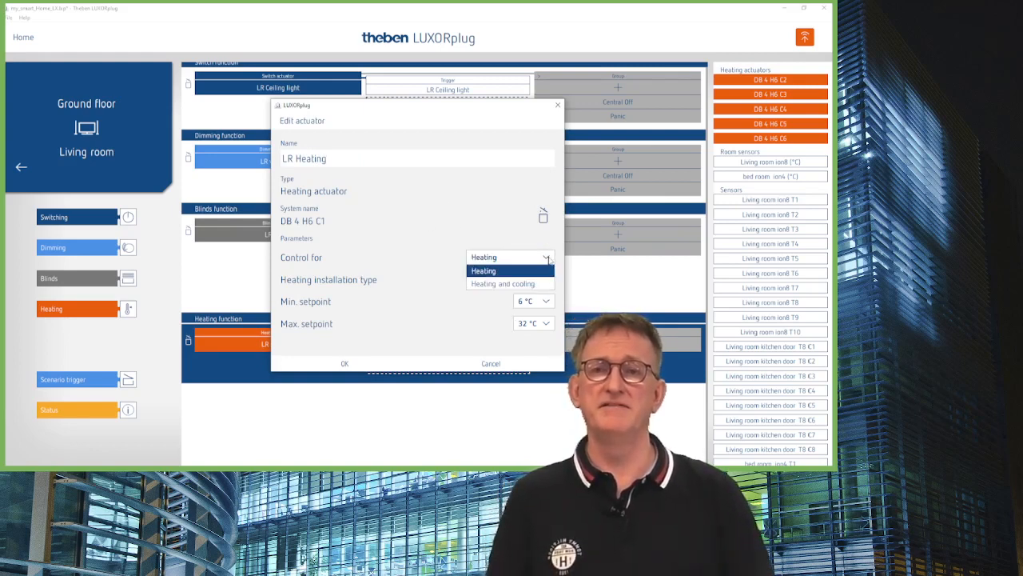
click(548, 259)
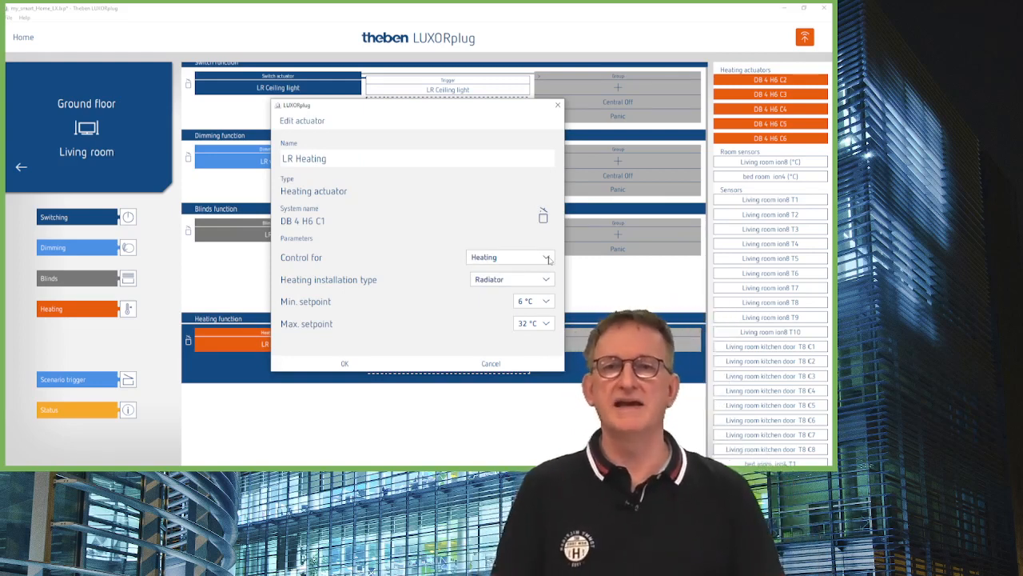
click(550, 259)
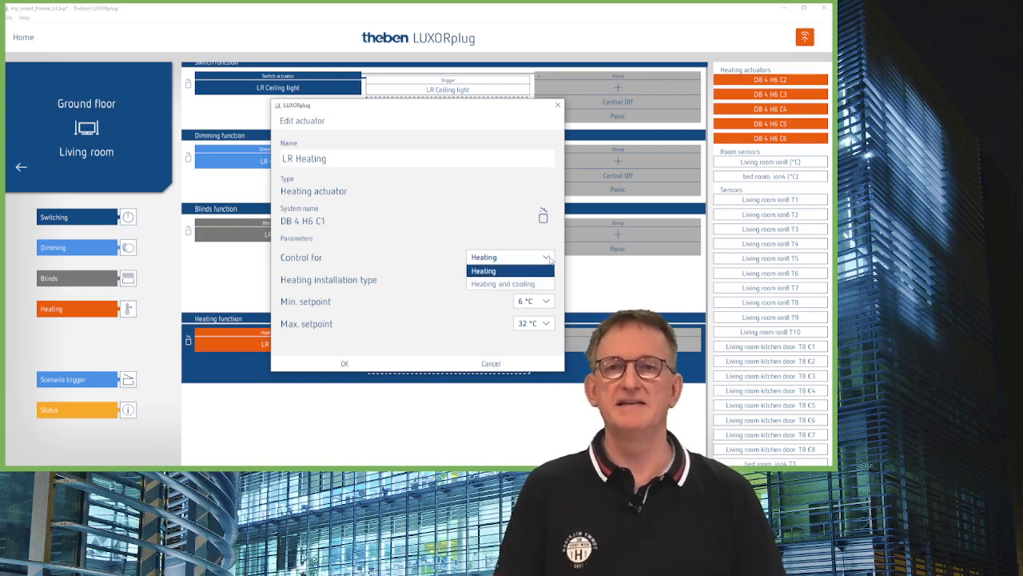
click(506, 285)
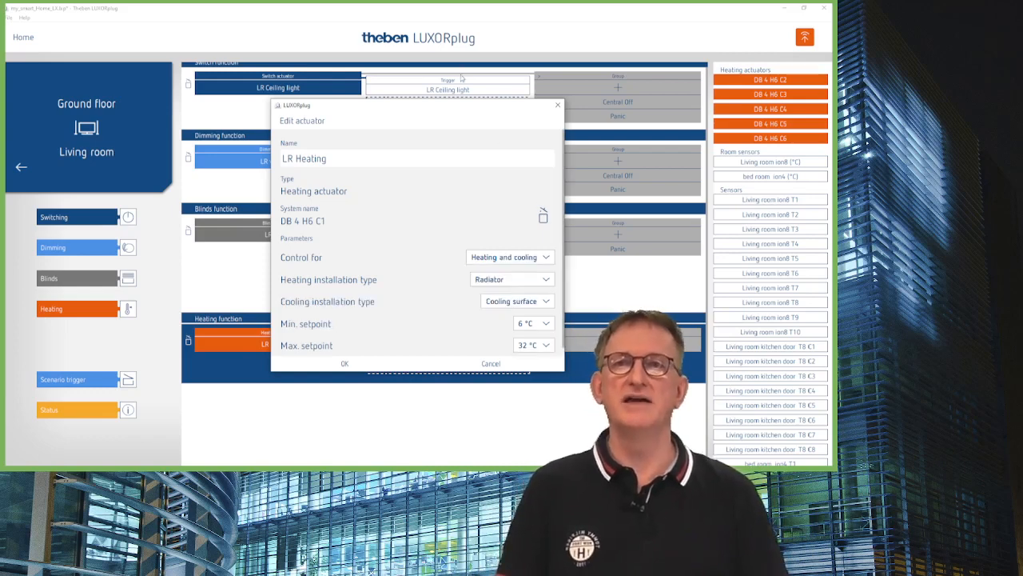
drag(443, 103, 272, 92)
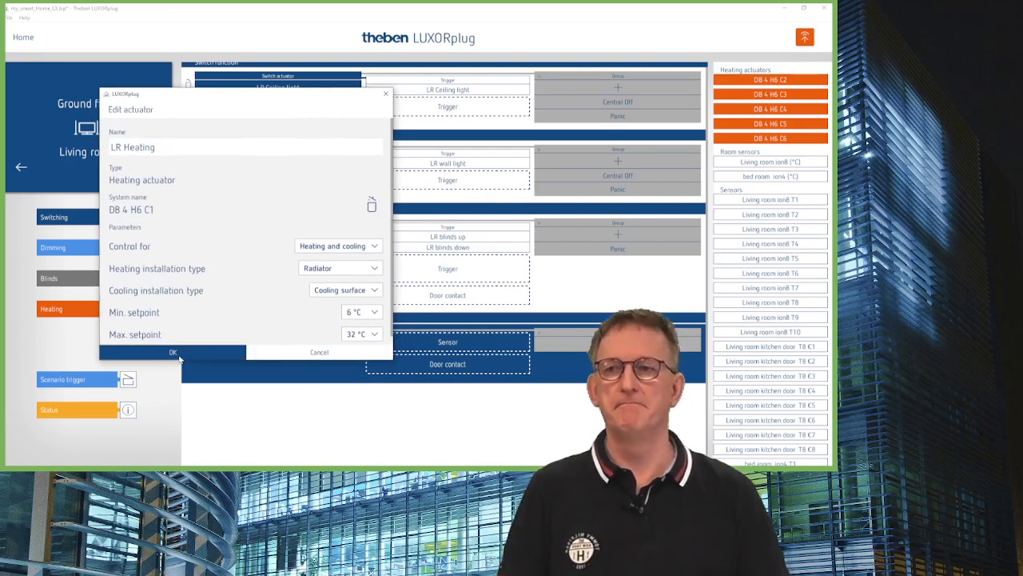
click(227, 355)
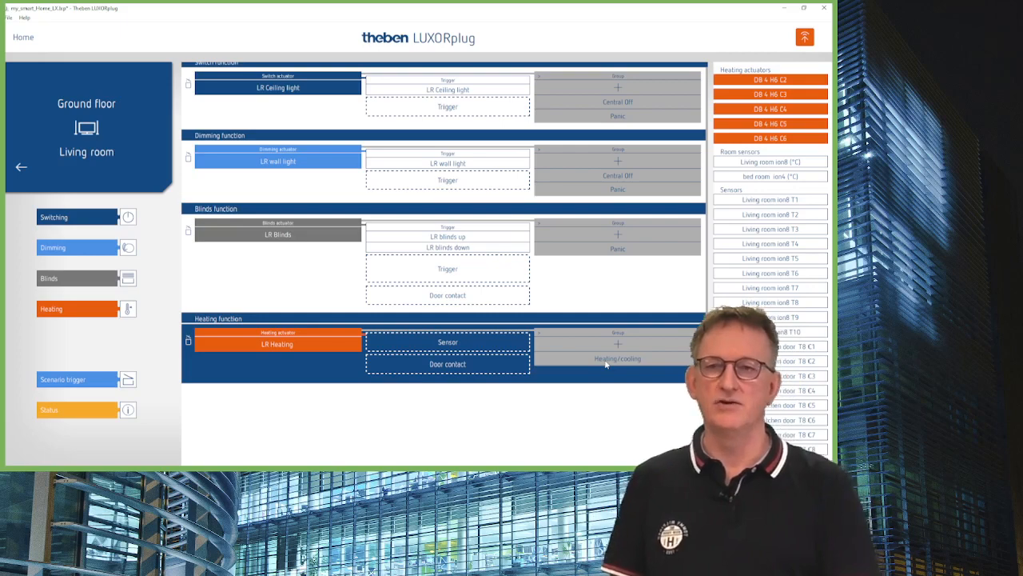
Set the LR Heating actuator's control back to "Heating" only and apply the change.
double_click(295, 345)
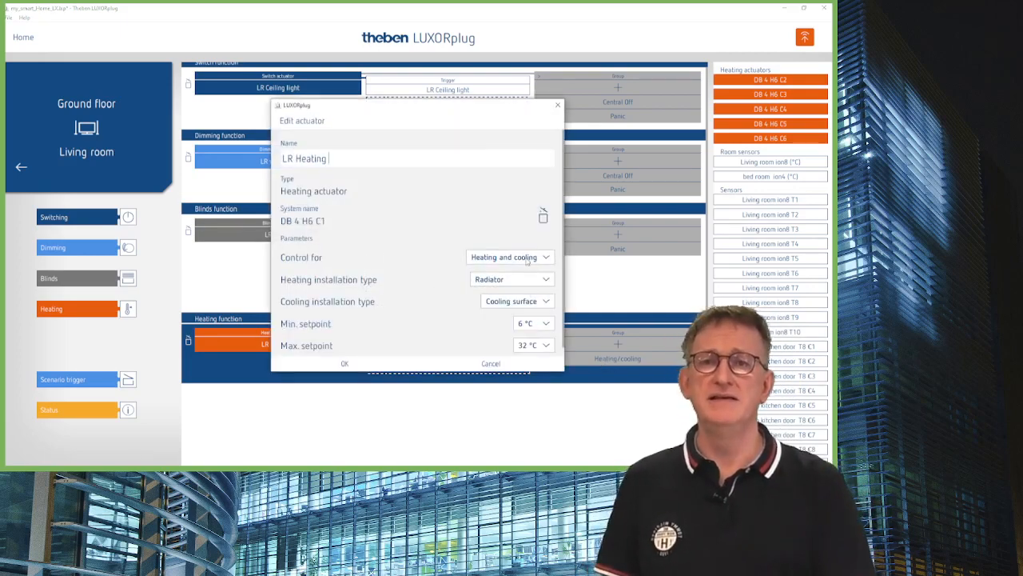
click(527, 259)
click(507, 272)
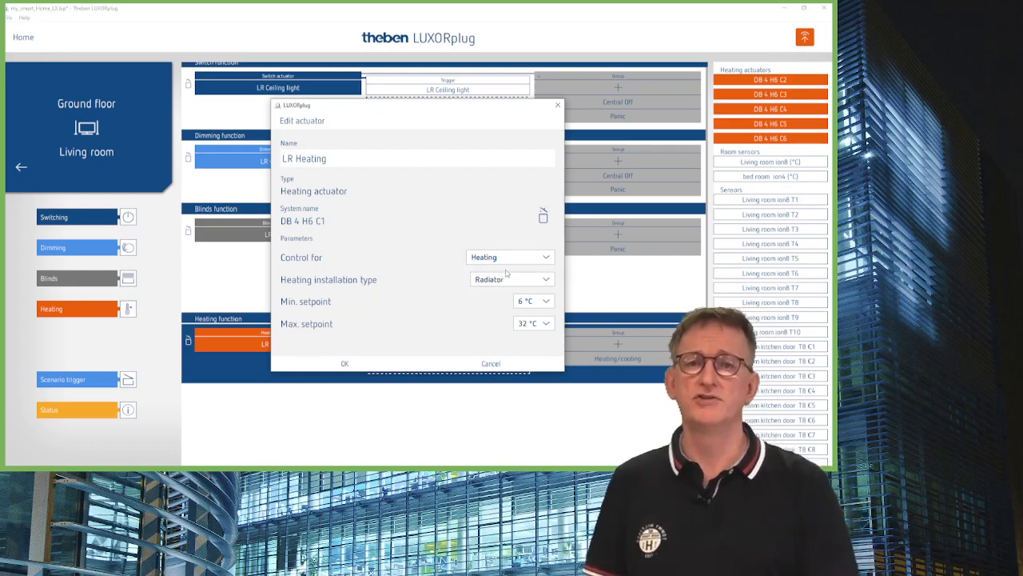
click(344, 363)
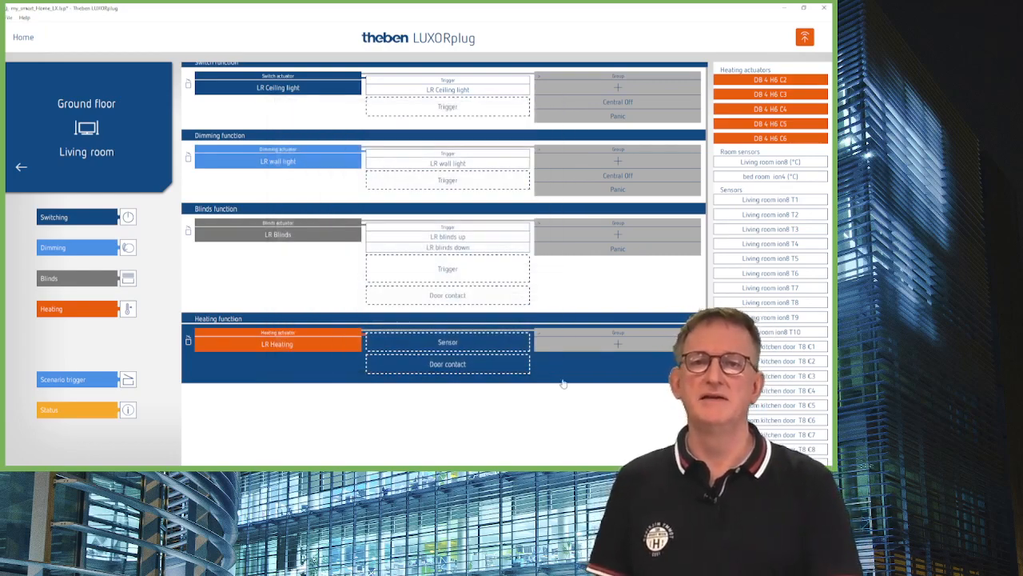
Examine the heating installation type options of the LR Heating actuator and keep Radiator.
click(316, 343)
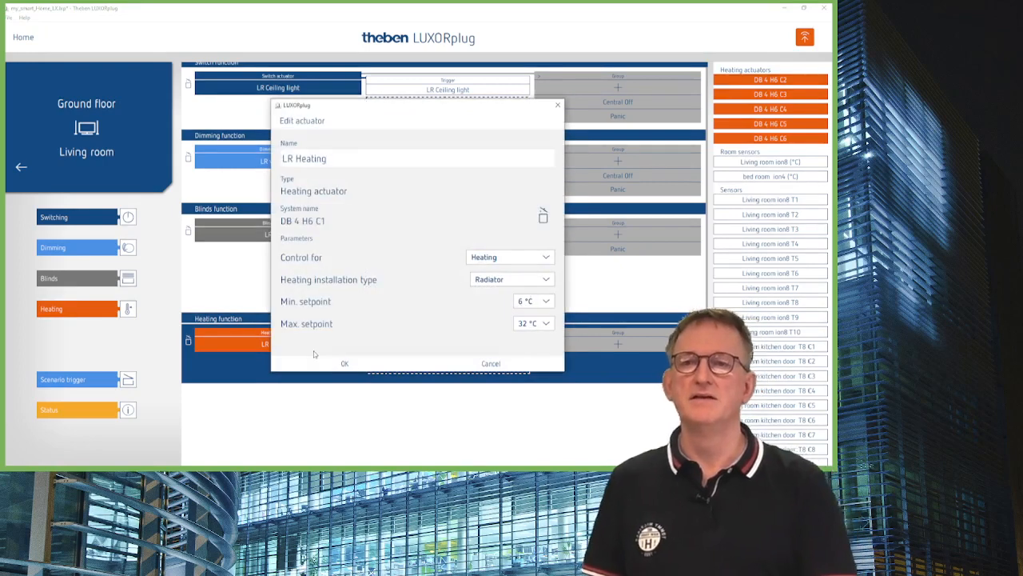
click(550, 280)
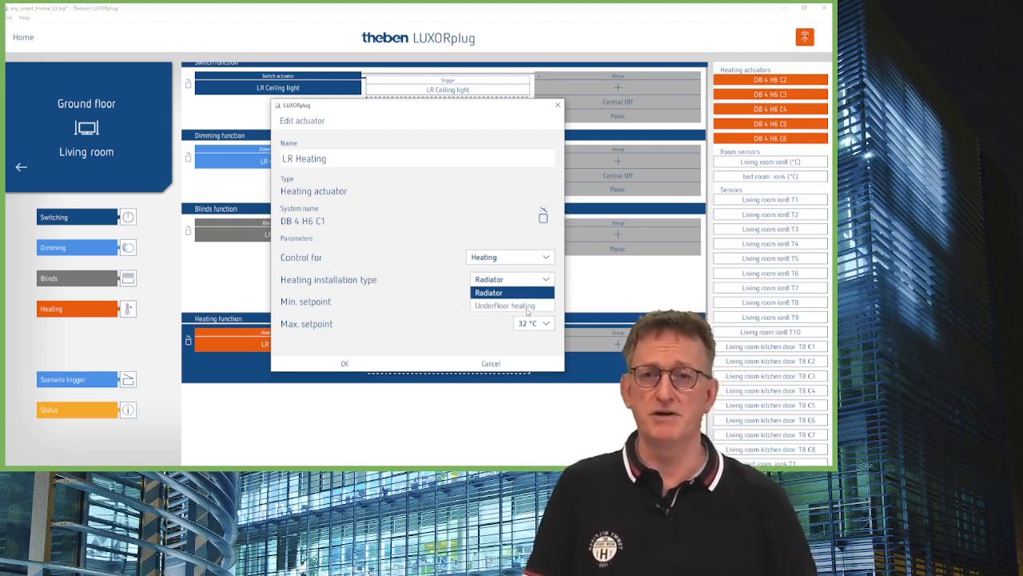
click(456, 305)
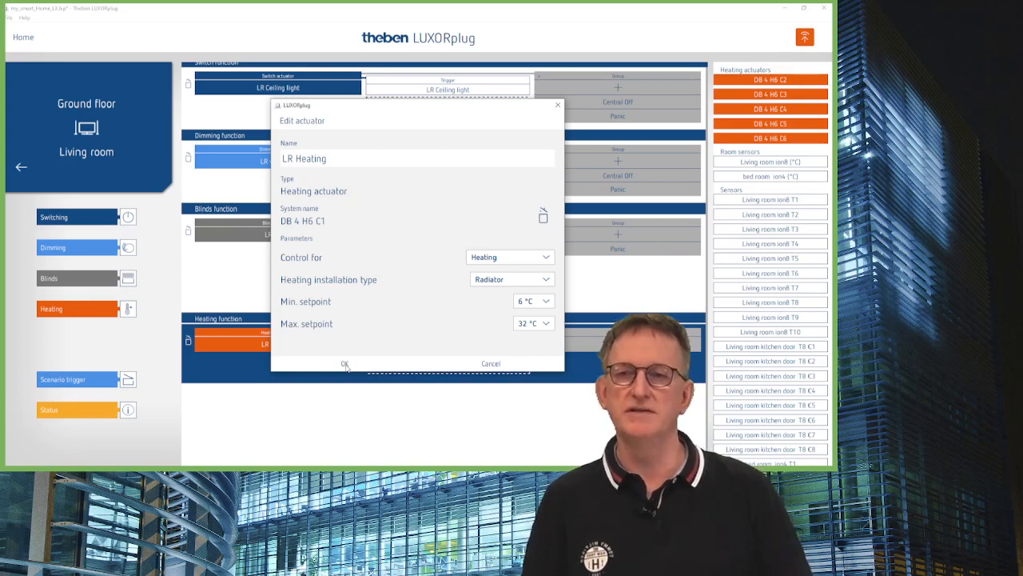
click(344, 363)
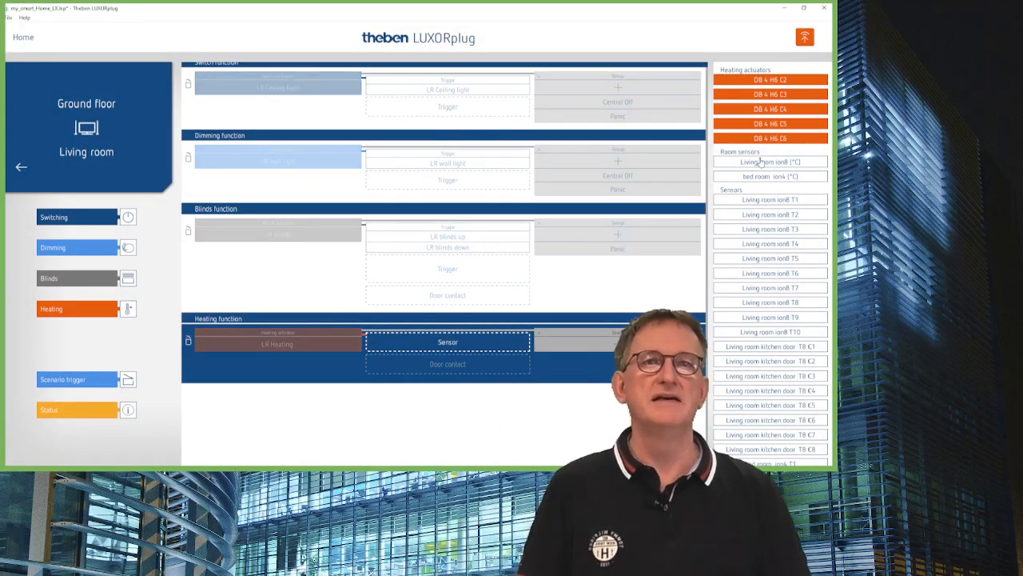
Assign room sensor Living room ion8 (°C) as the heating function's sensor and name it "LR Heating".
drag(768, 163, 439, 345)
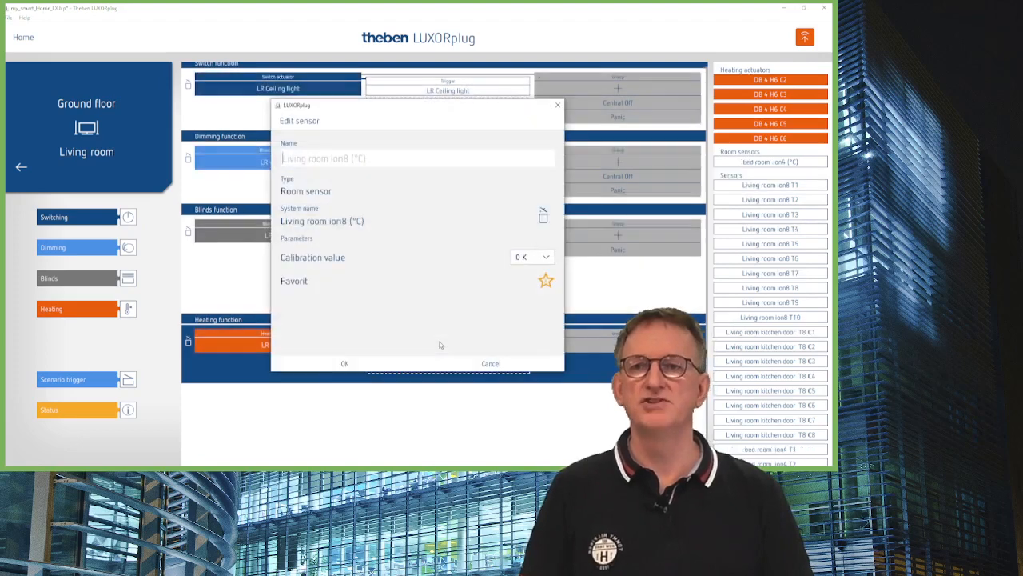
text(L)
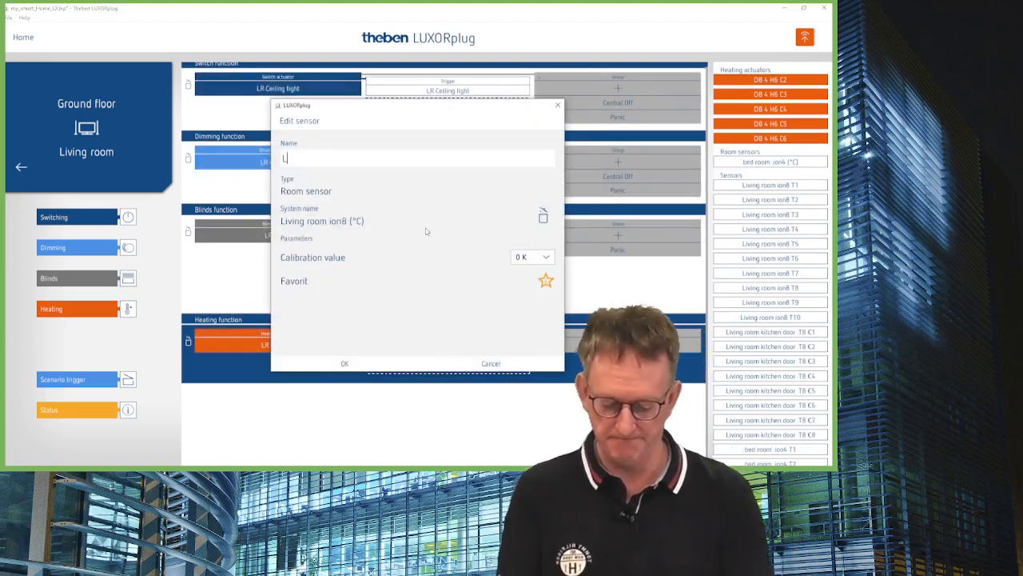
text(R Heti)
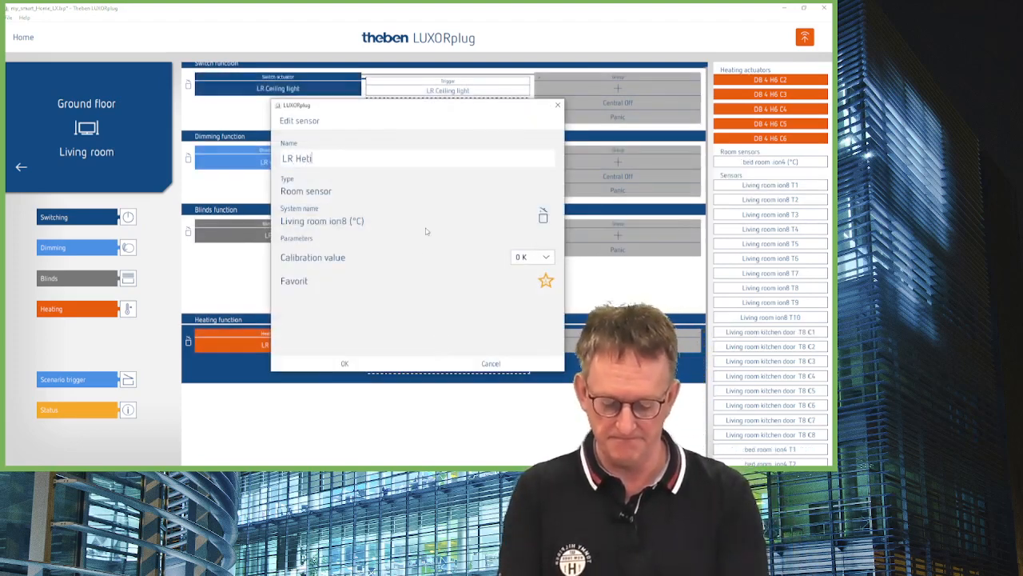
key(BackSpace)
key(BackSpace)
text(ating)
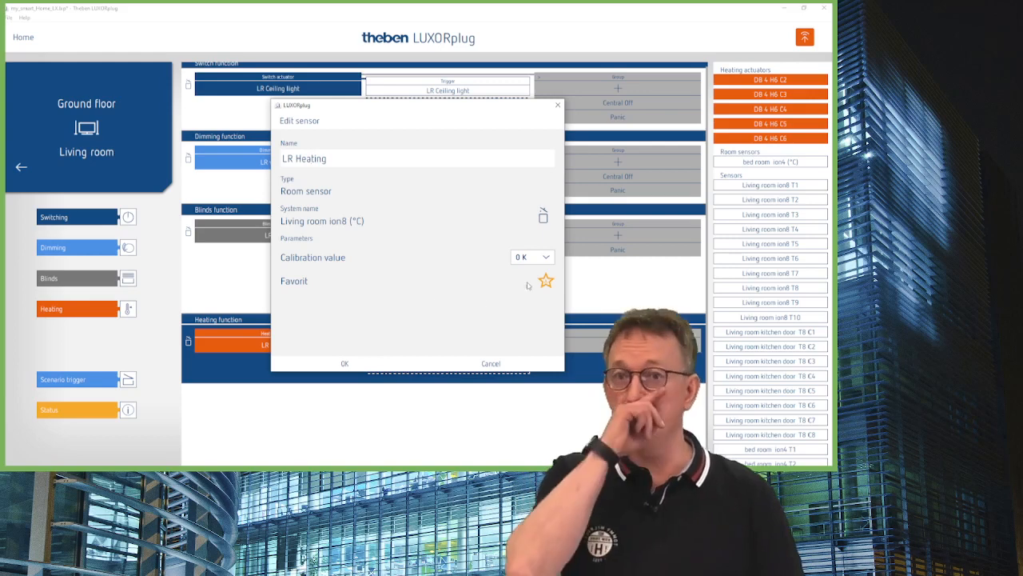
click(345, 364)
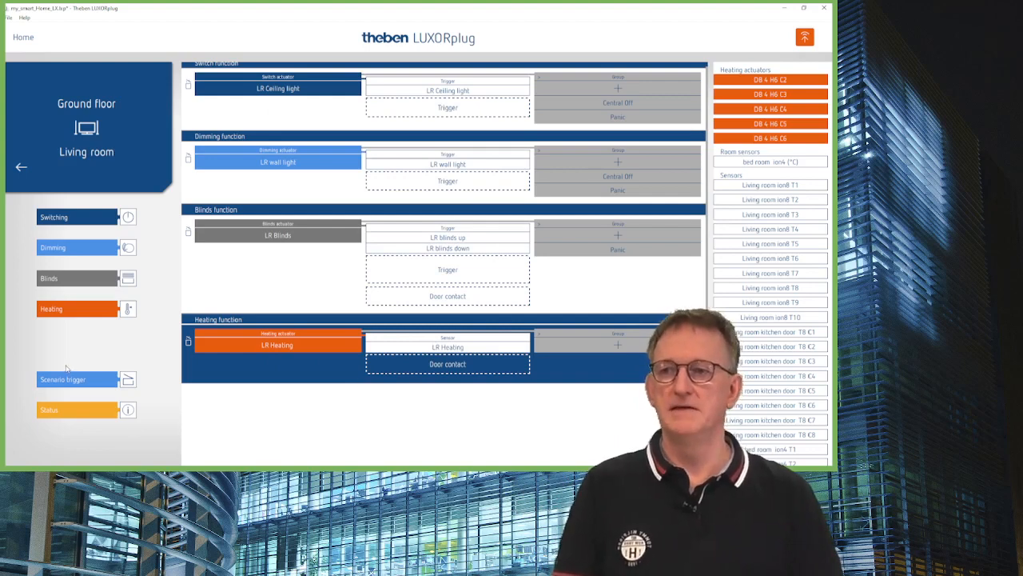
Add a scenario trigger to the living room, name it "LR Senario 1" and copy the name.
drag(80, 381, 264, 418)
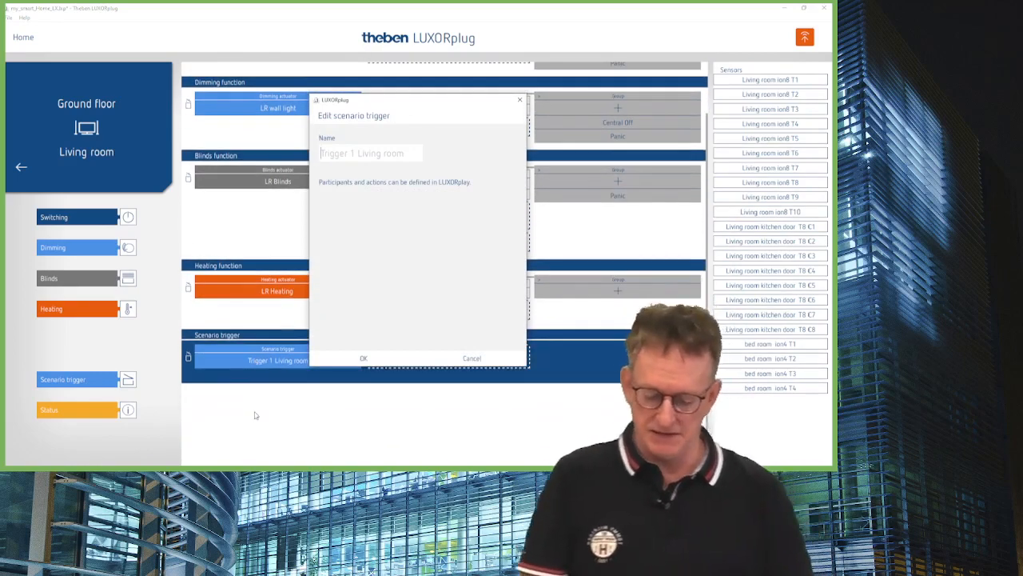
text(LR )
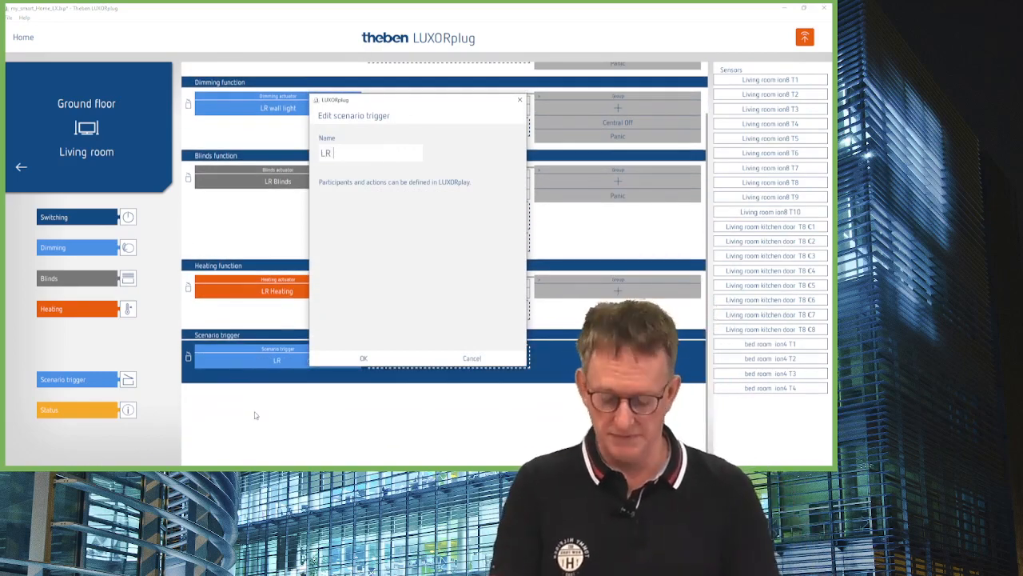
text(Senari)
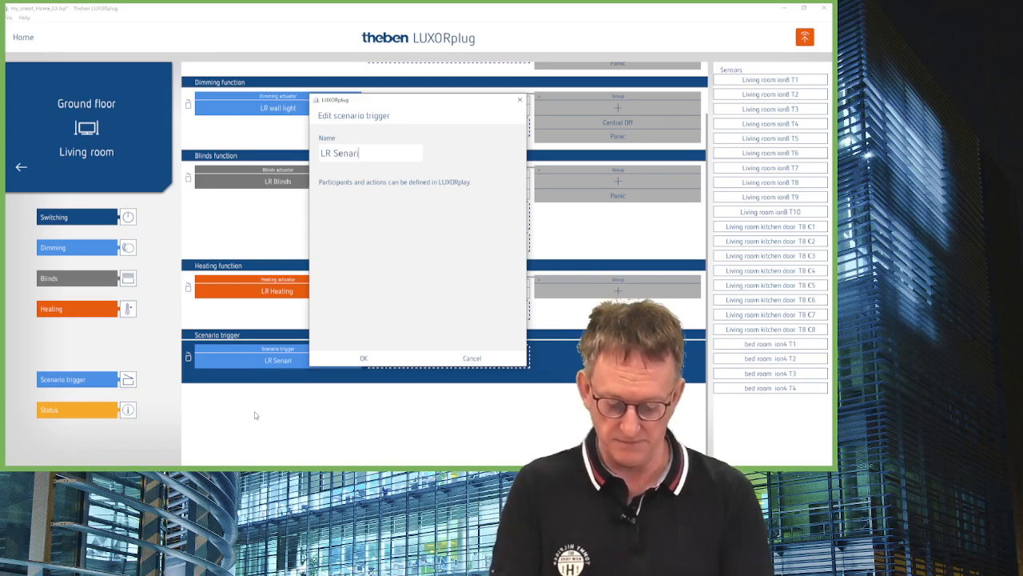
text(o 1)
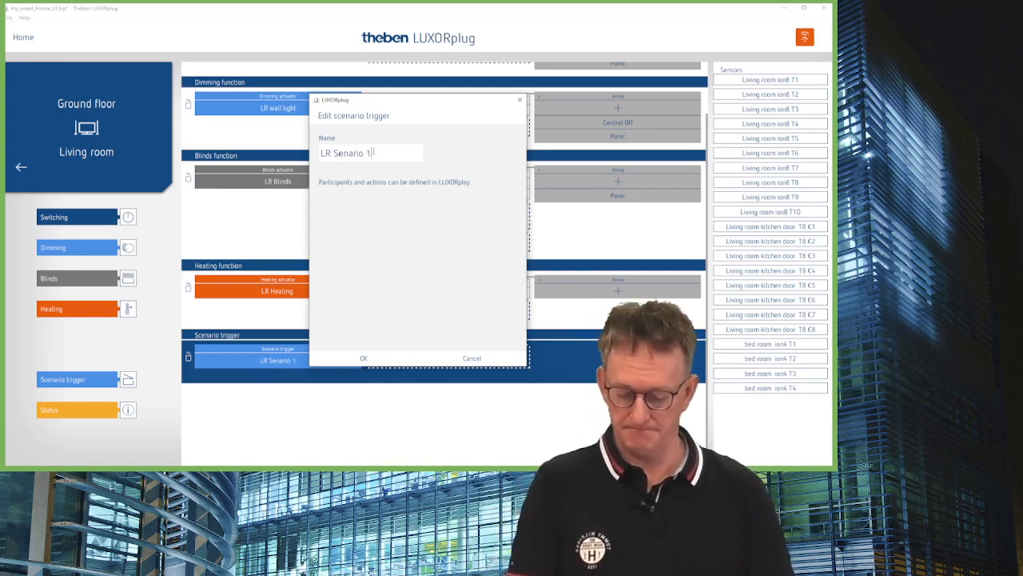
drag(320, 152, 373, 152)
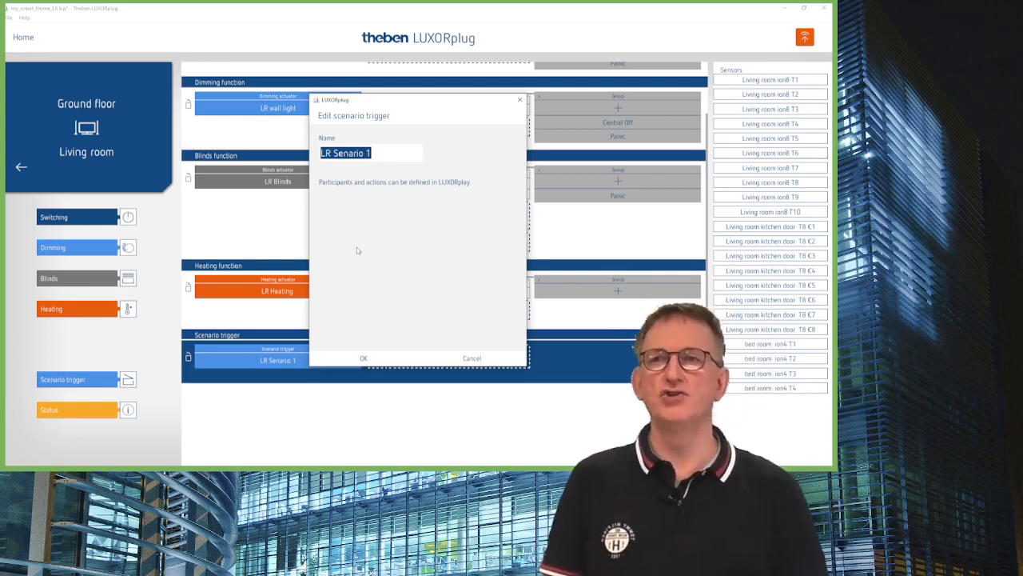
click(363, 359)
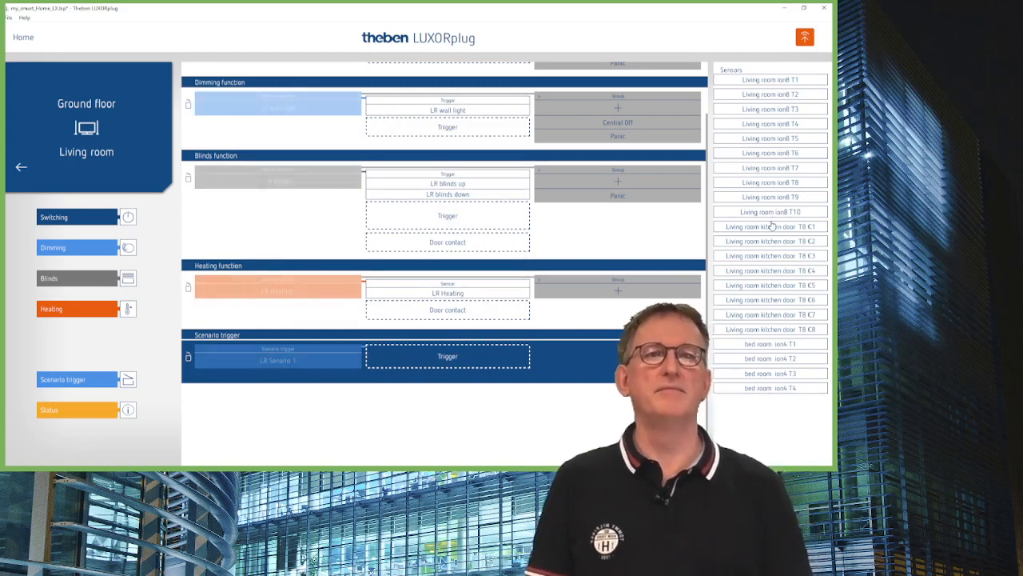
Assign Living room kitchen door T8 C1 as the scenario's trigger and name it "LR Senario 1".
drag(773, 229, 442, 359)
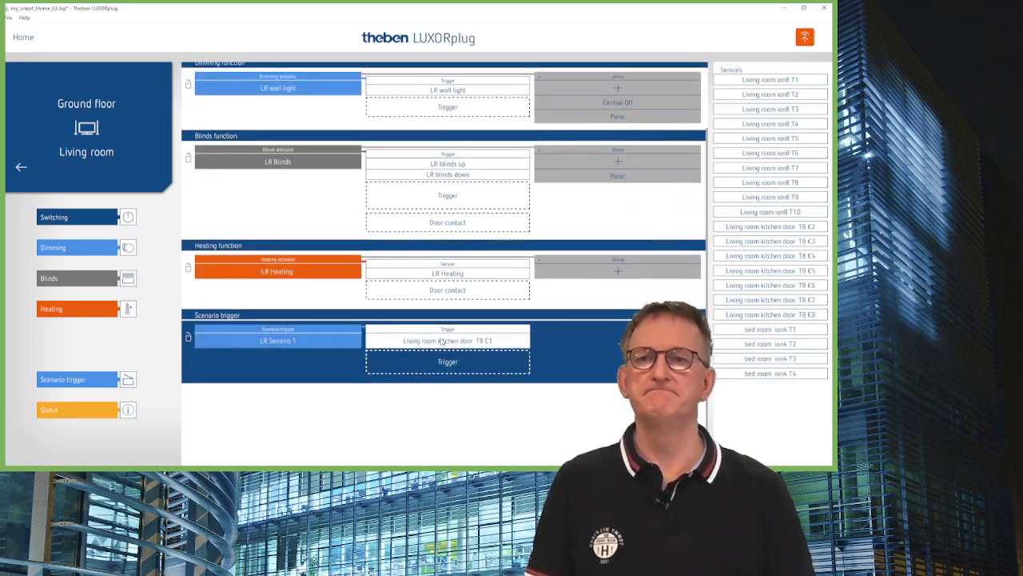
double_click(442, 341)
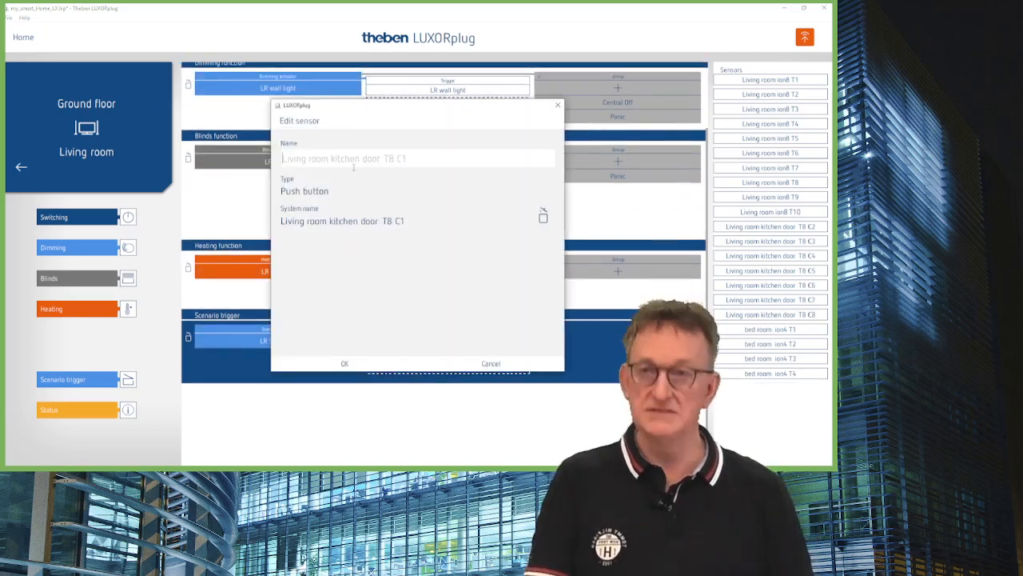
text(LR Senario 1)
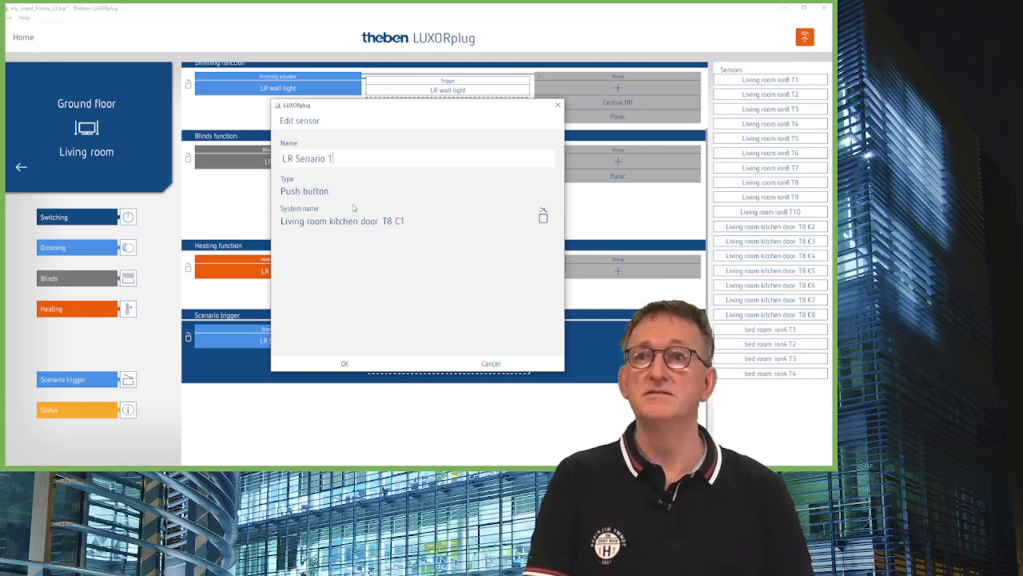
click(346, 366)
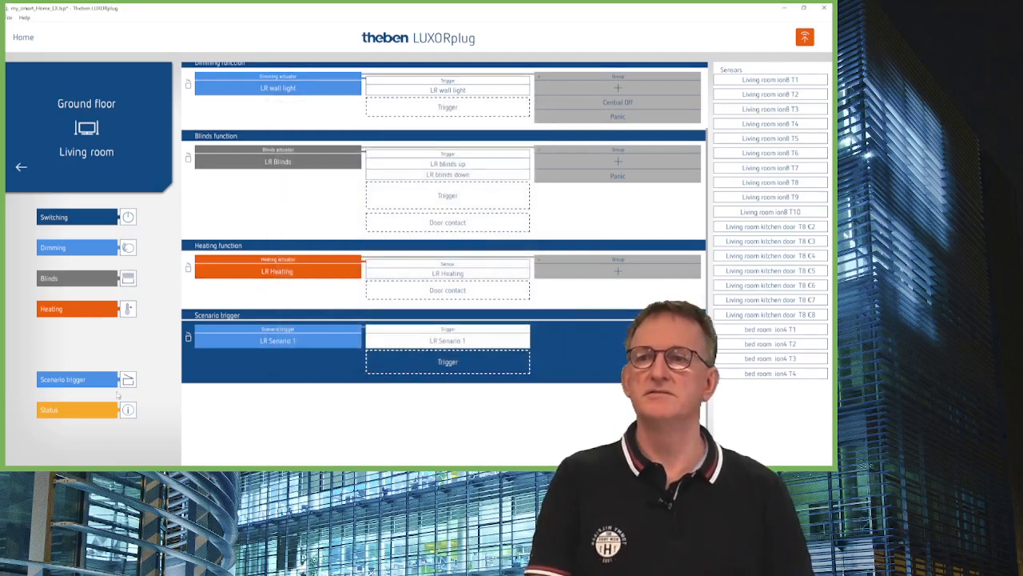
Rename the living room's scenario trigger "LR Scene 1" and copy the new name.
double_click(287, 342)
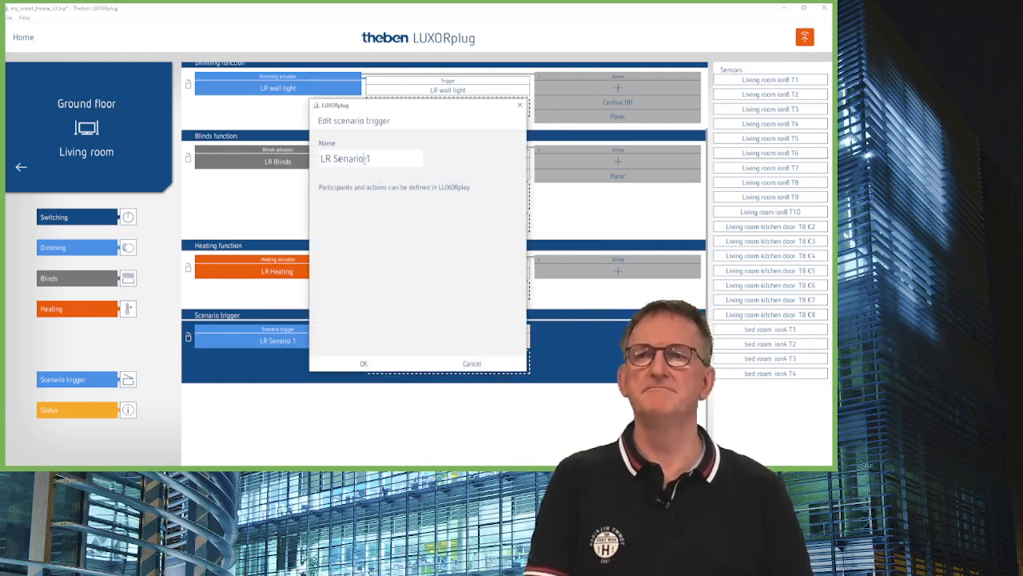
key(BackSpace)
key(BackSpace)
key(BackSpace)
key(BackSpace)
key(BackSpace)
key(BackSpace)
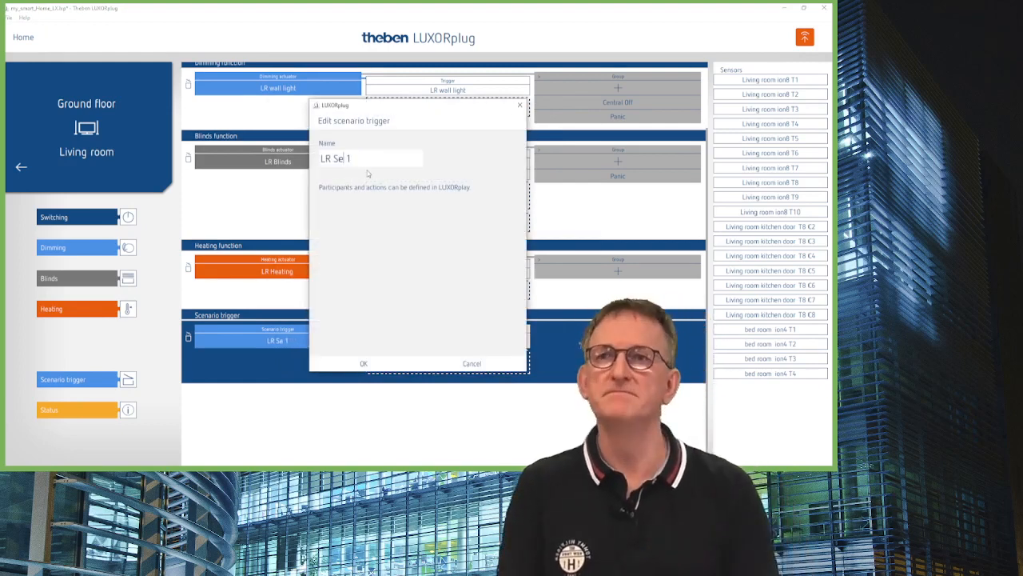
text(cene)
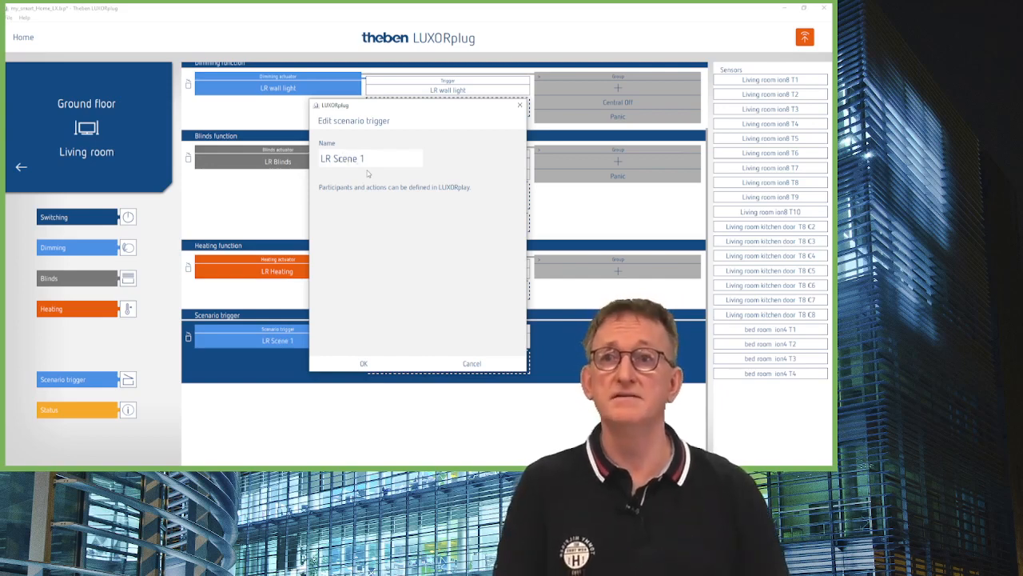
key(ctrl+a)
key(ctrl+c)
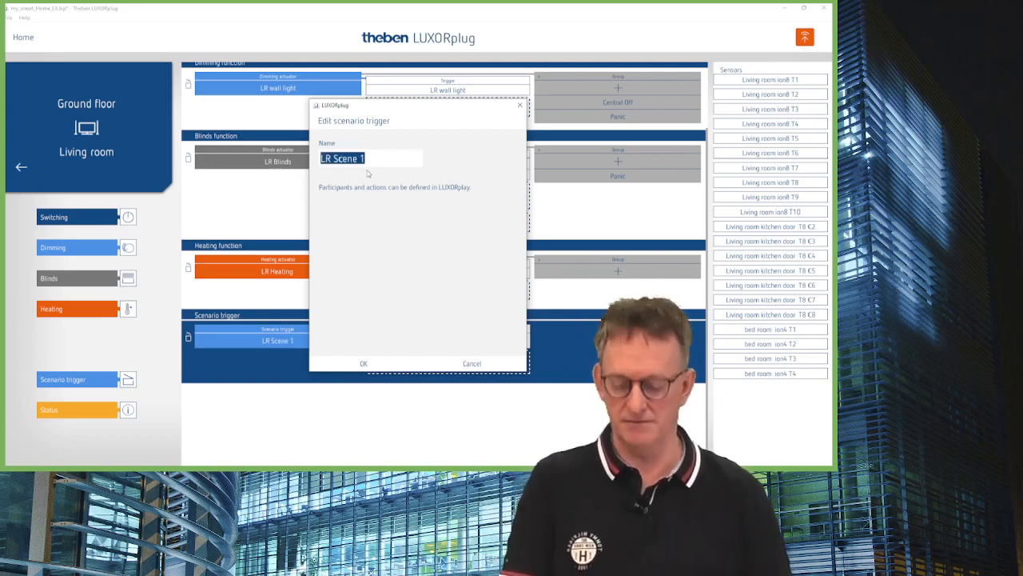
click(365, 363)
Rename the push button assigned to the LR Scene 1 scenario trigger "LR Scene 1".
double_click(457, 341)
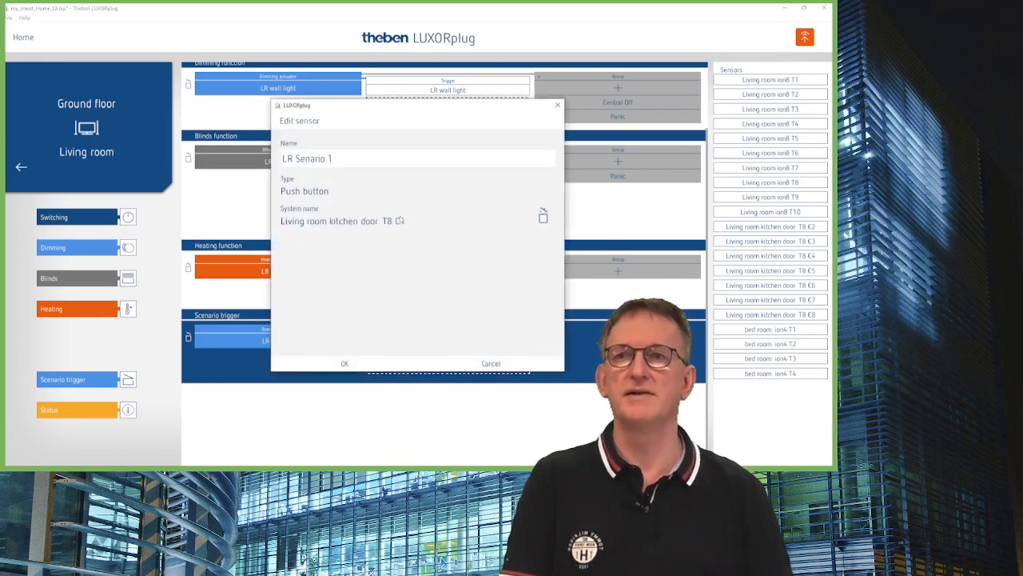
drag(344, 158, 234, 157)
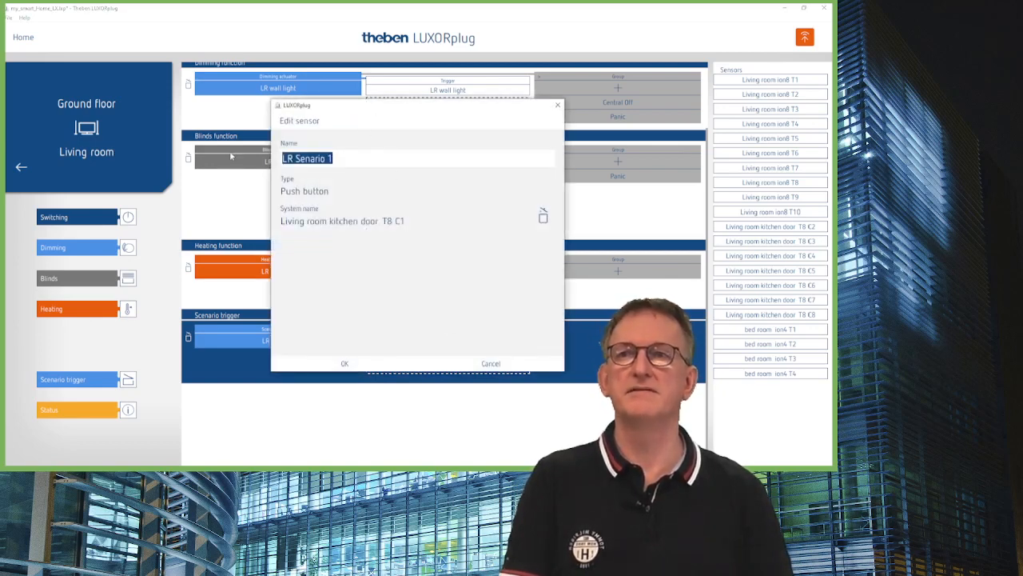
text(LR Scene 1)
click(344, 364)
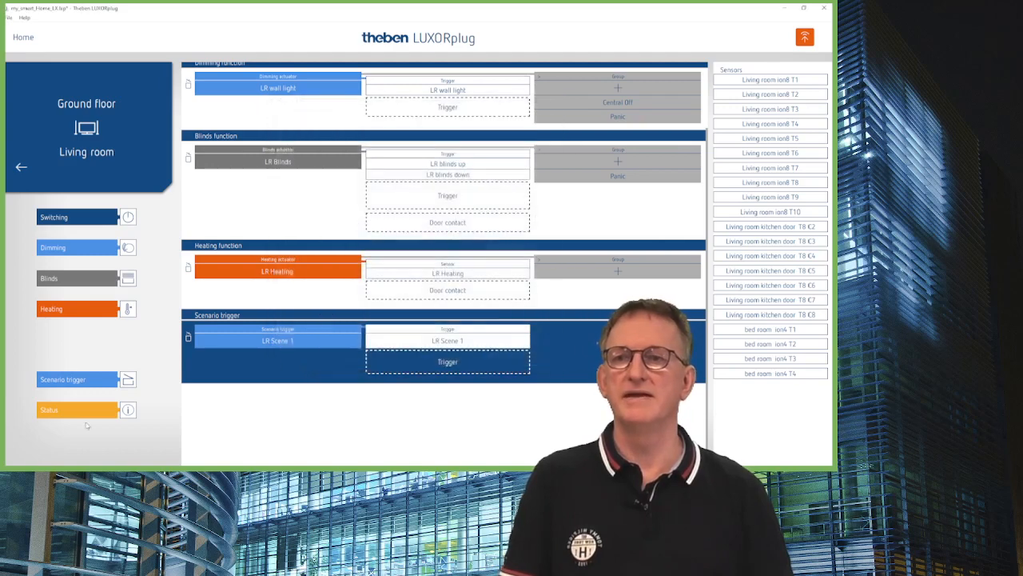
Add a second scenario trigger to the living room and name it "LR Scene 2".
drag(90, 381, 237, 395)
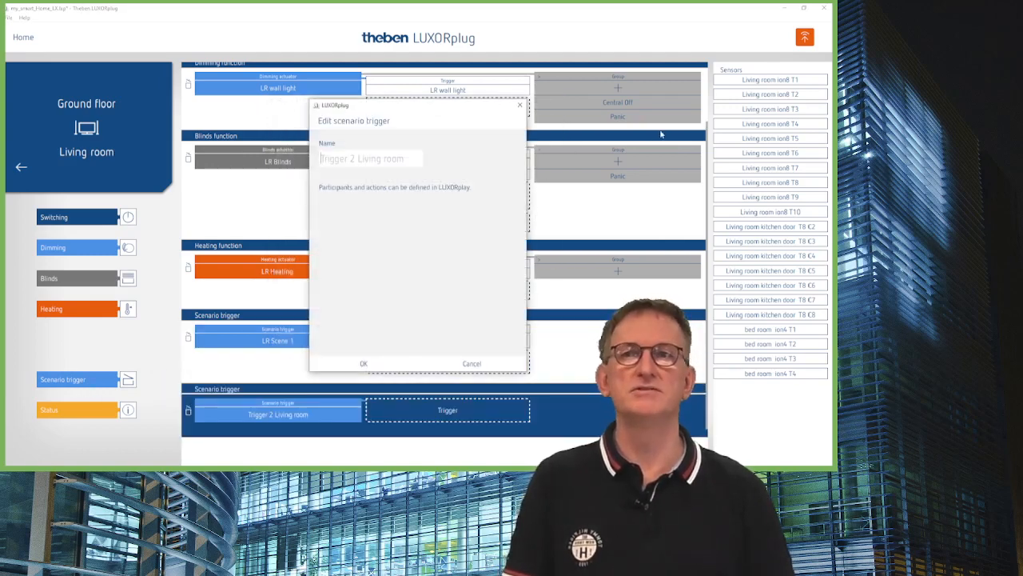
key(ctrl+v)
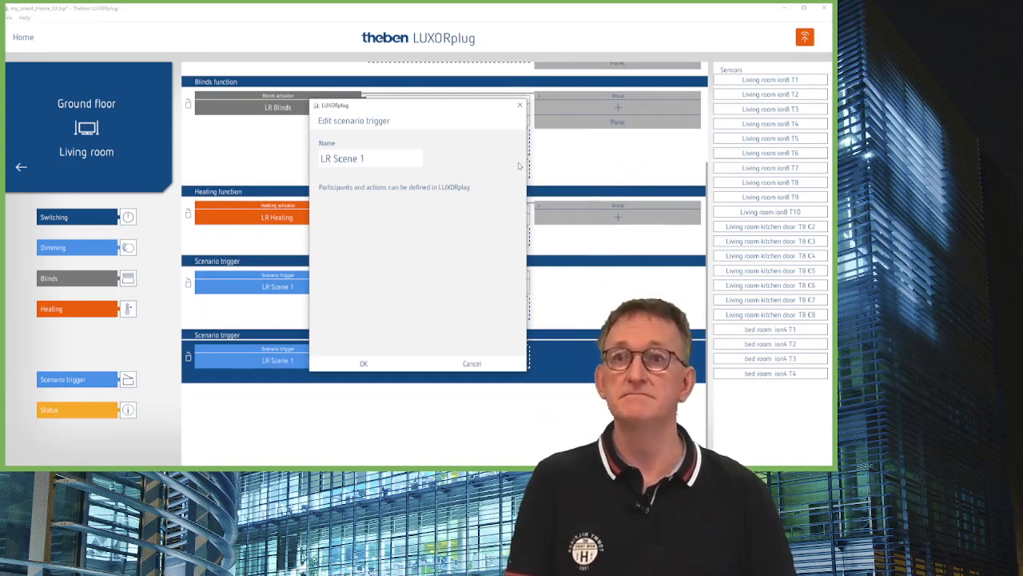
key(BackSpace)
text(2)
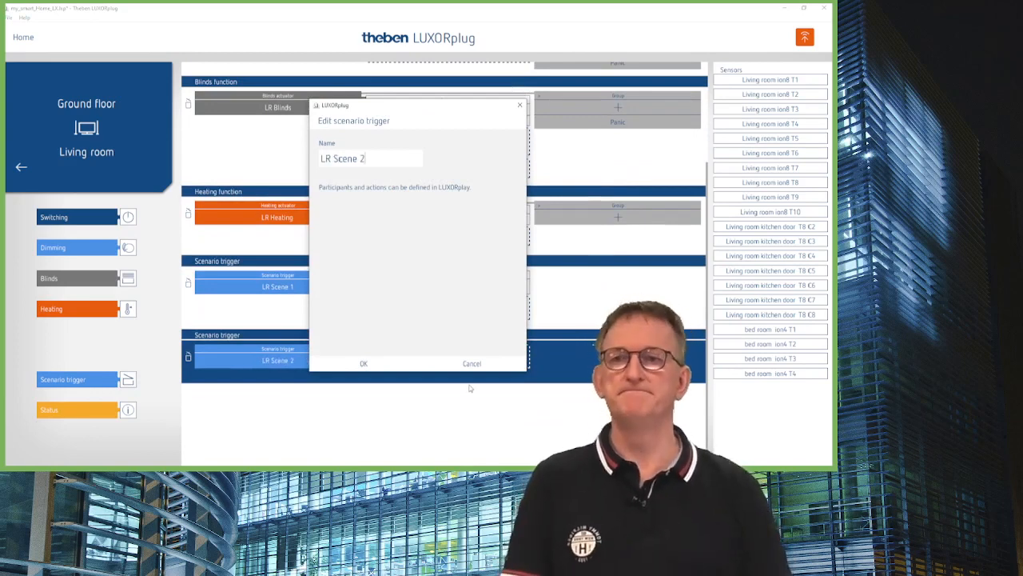
click(364, 363)
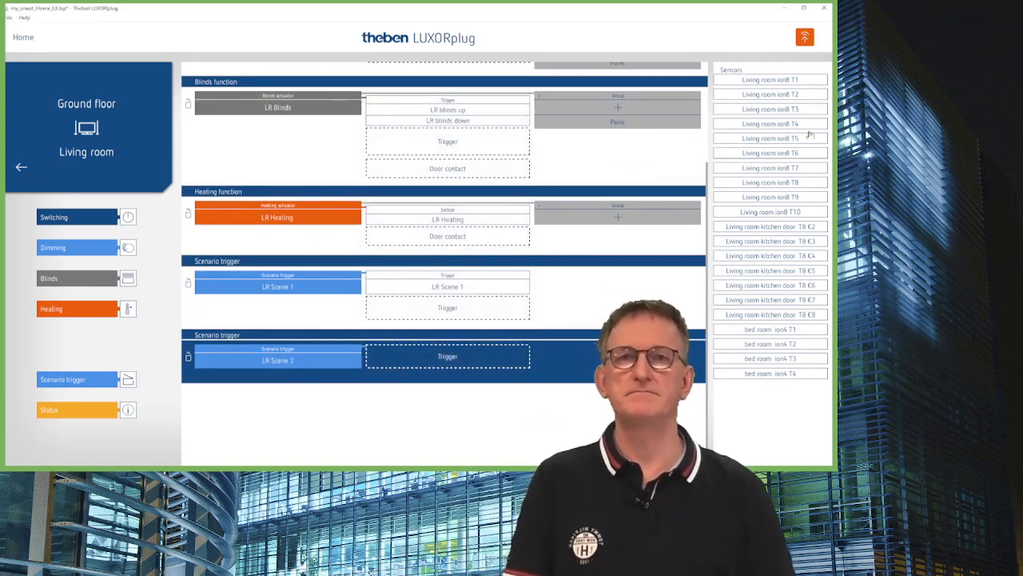
Assign Living room kitchen door T8 C2 as the trigger of LR Scene 2 and name it "LR Scene 1".
drag(800, 228, 461, 362)
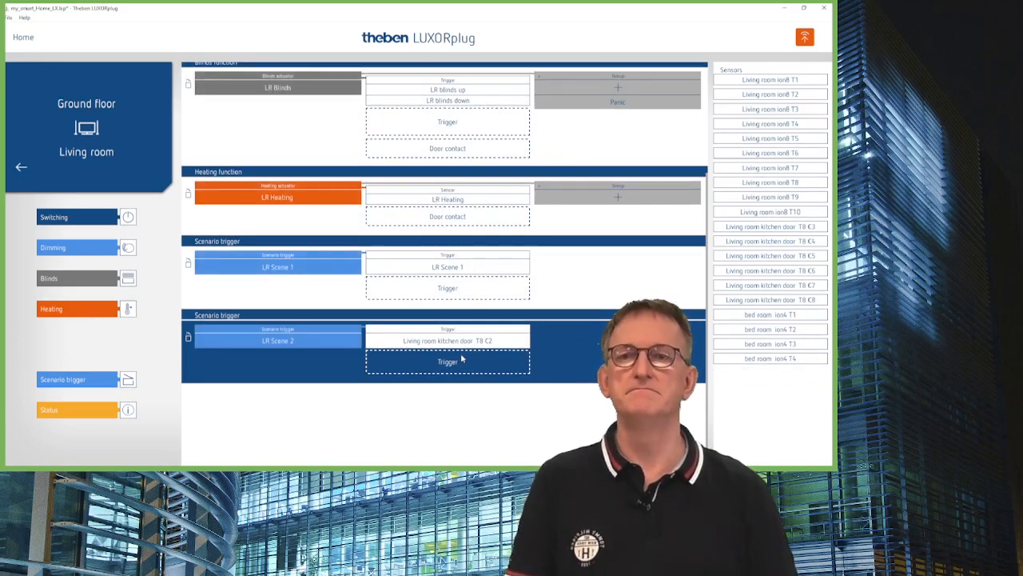
double_click(476, 347)
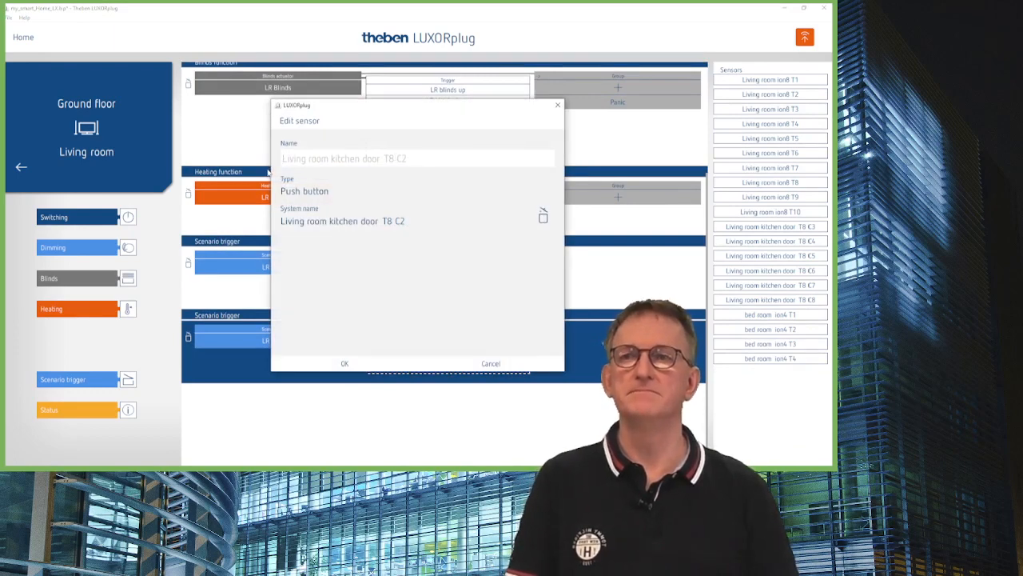
text(LR Scene 1)
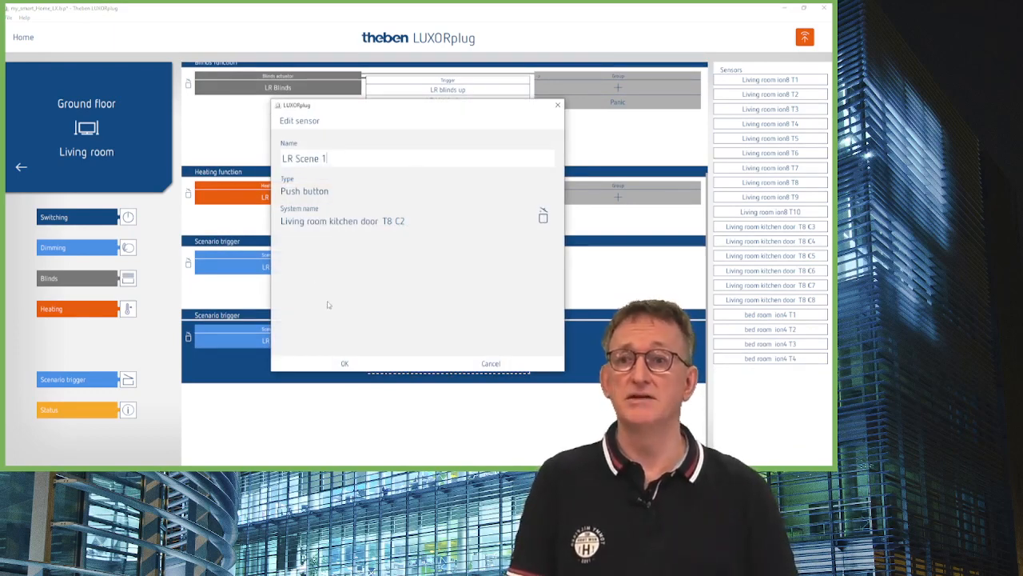
click(345, 364)
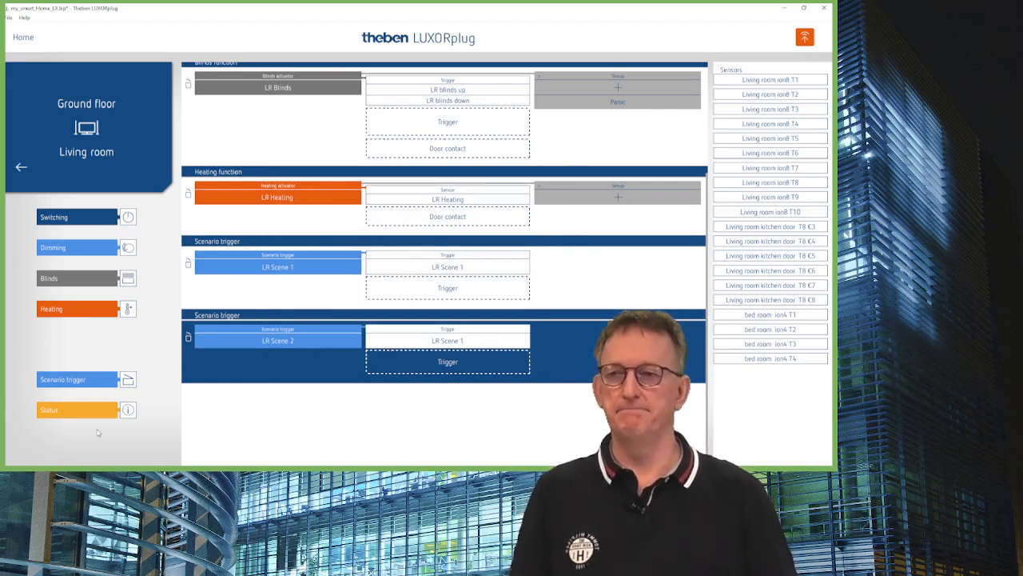
Add a status function to the living room named "Terrace door", keeping the On/Off Status type.
drag(85, 411, 257, 411)
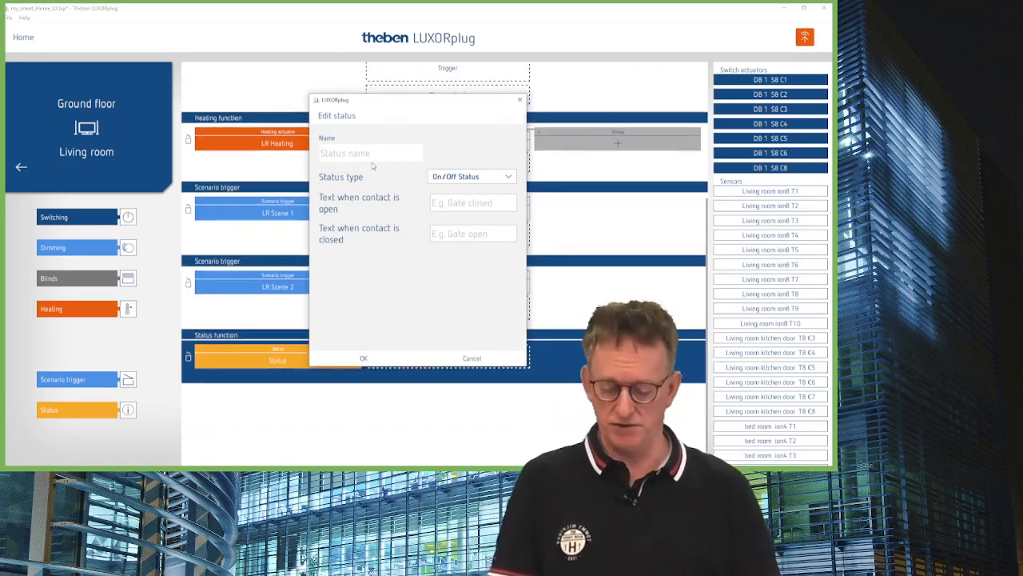
text(Ter)
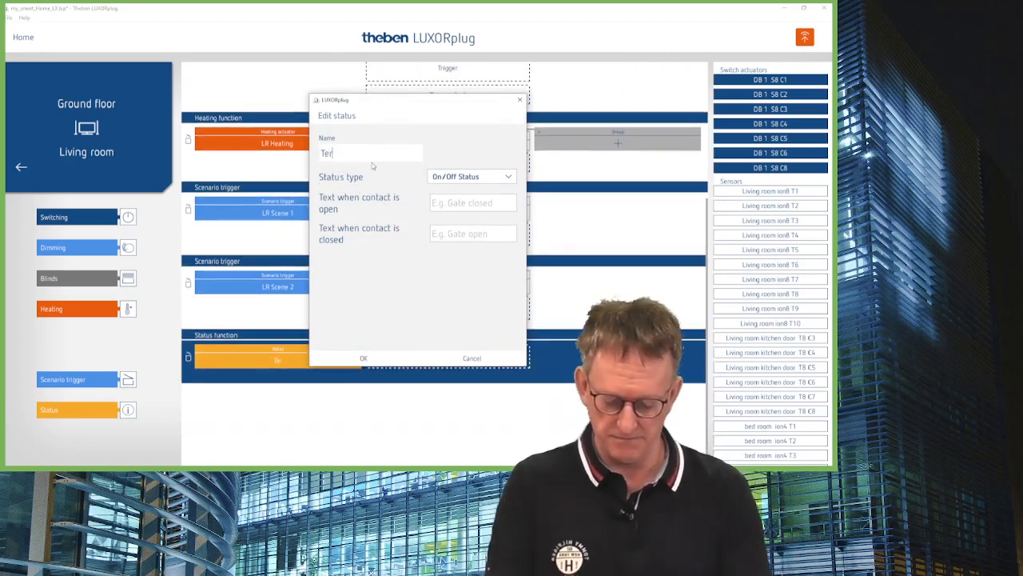
text(race door)
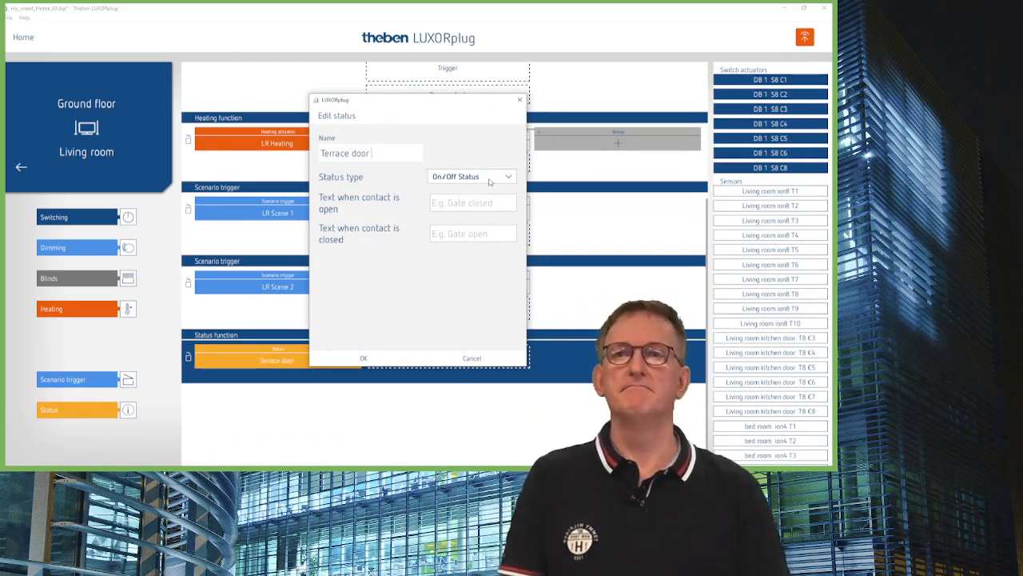
click(490, 182)
click(490, 182)
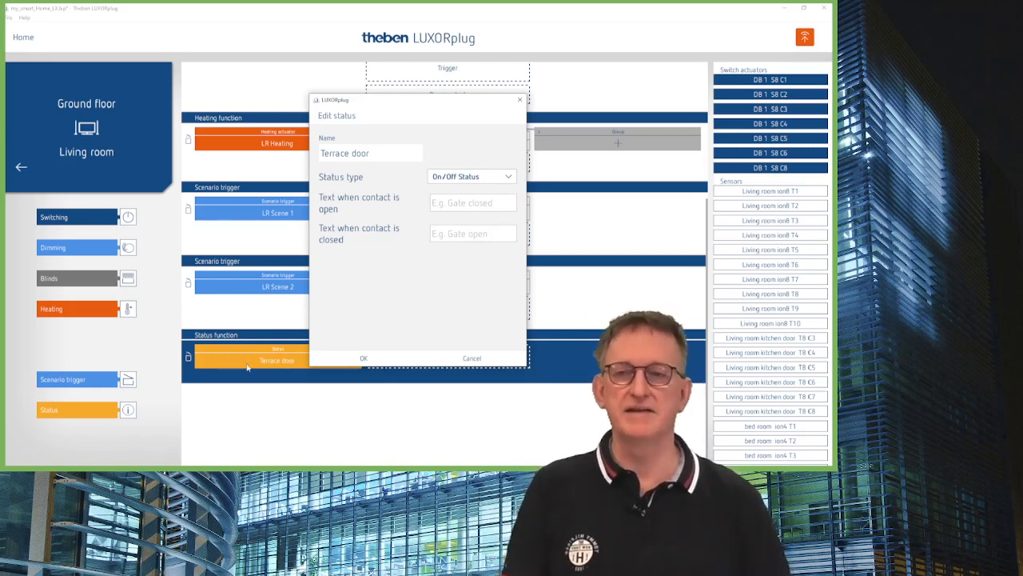
click(364, 359)
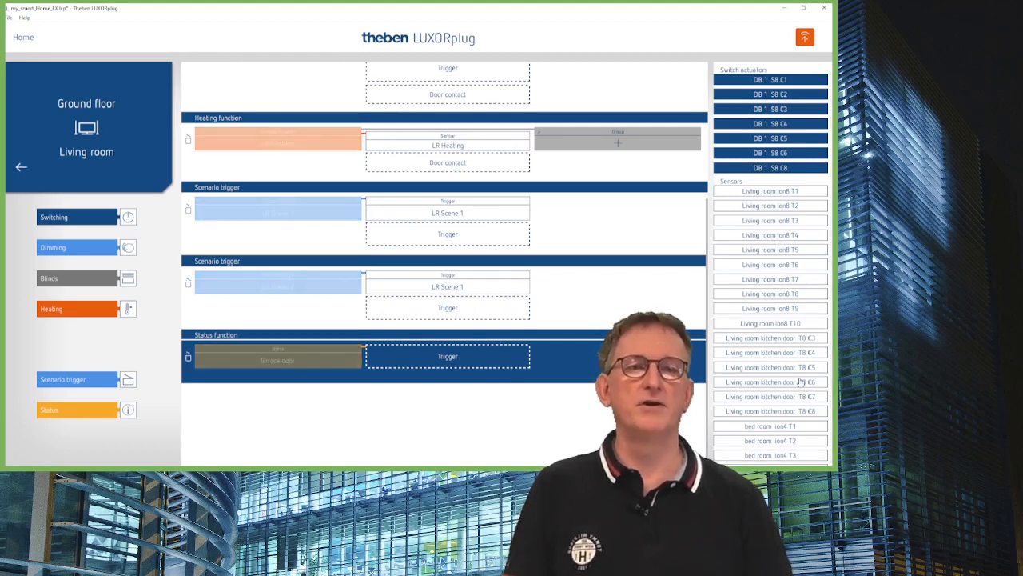
Assign Living room kitchen door T8 C4 as the Terrace door status trigger and name it "Terrace door contact".
drag(796, 358, 472, 363)
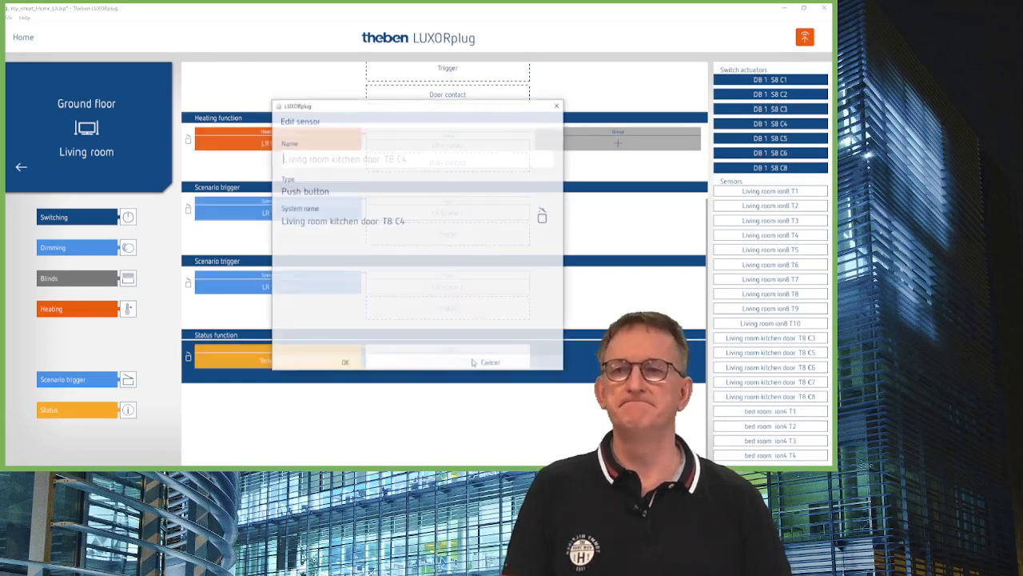
text(Te)
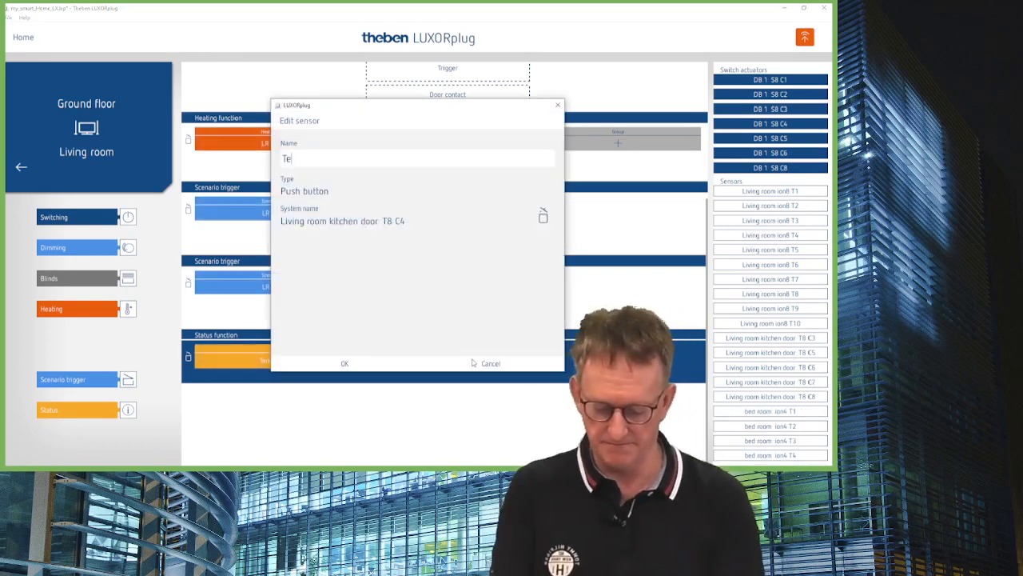
text(rrace door)
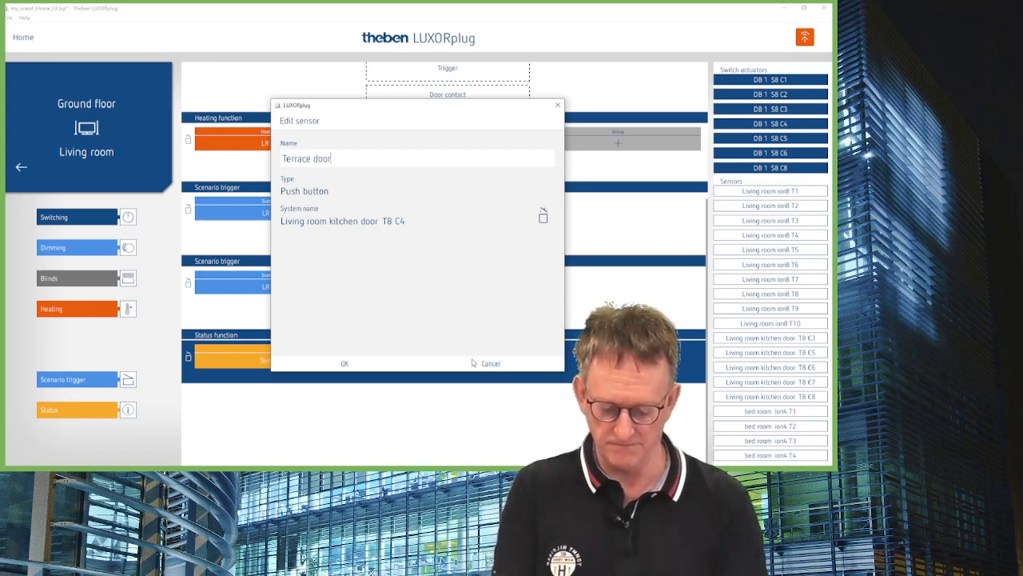
text( contact)
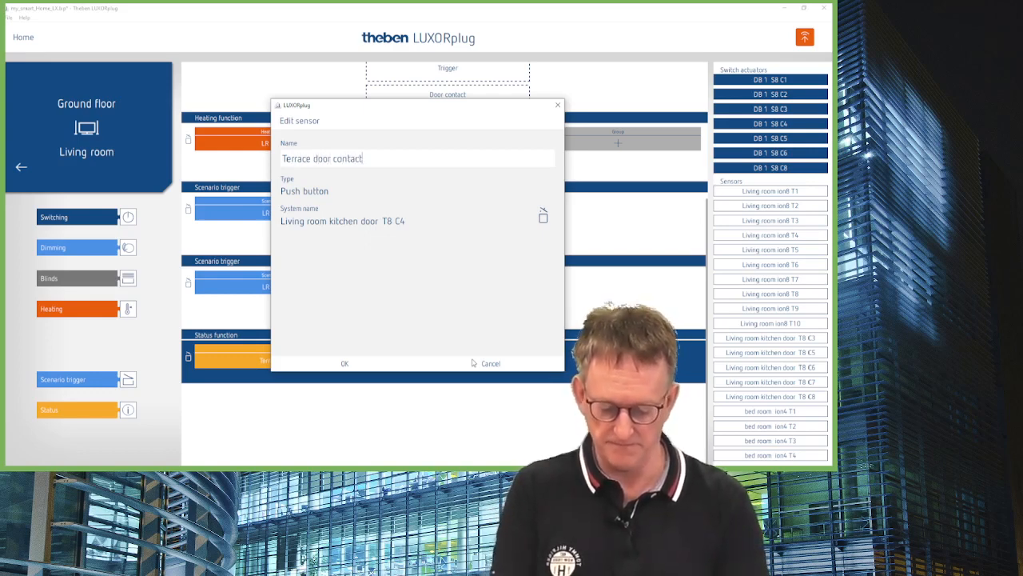
click(345, 364)
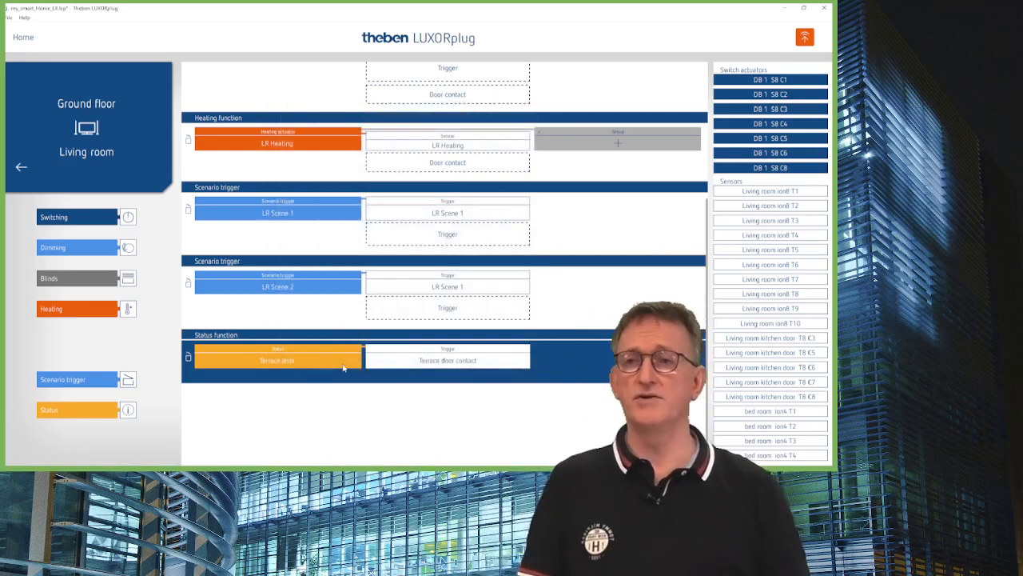
Open the weather station settings under Central services and set the wind alarm for Threshold 1 to 4 m/s (~14 km/h).
click(22, 170)
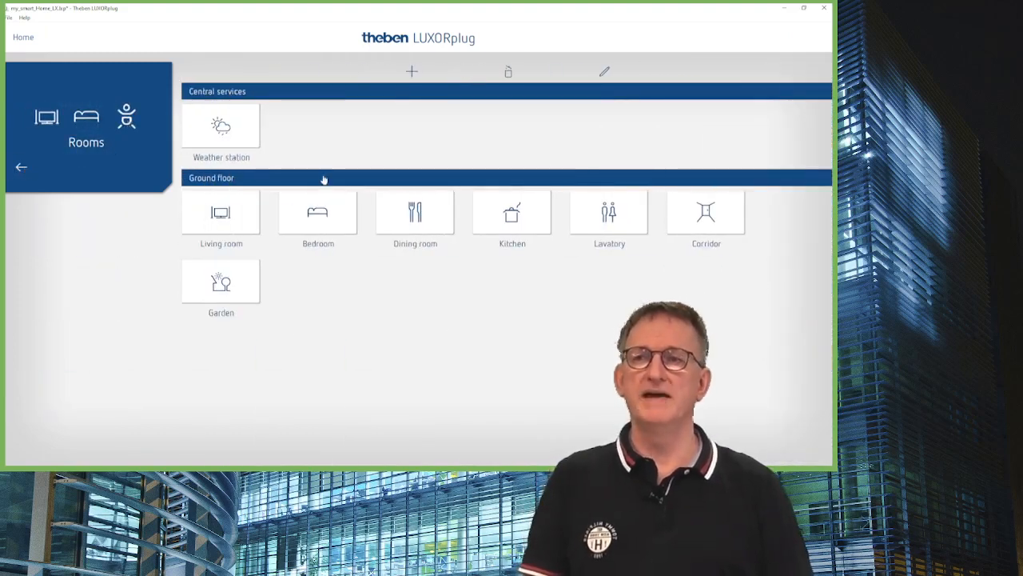
click(248, 137)
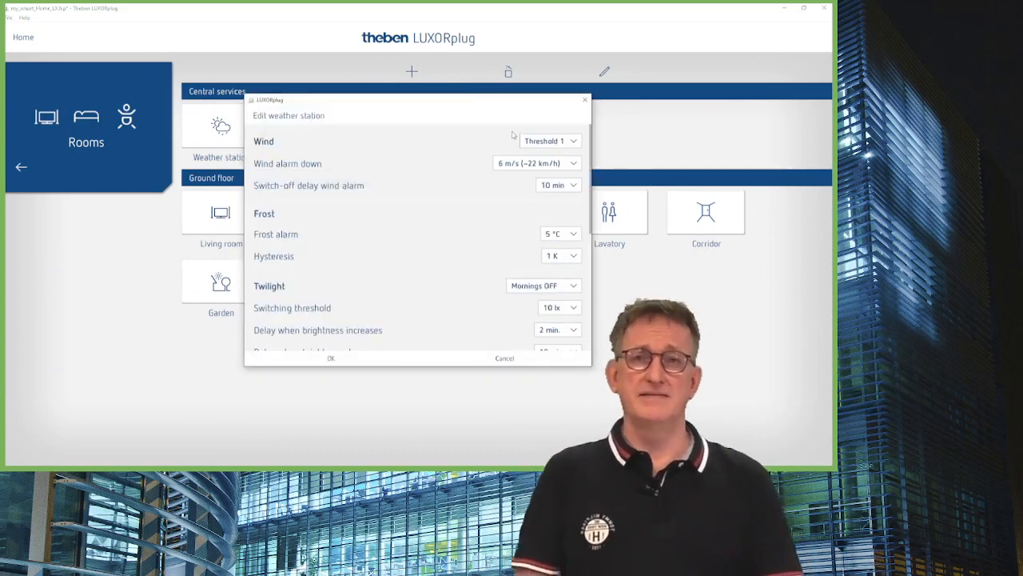
click(564, 144)
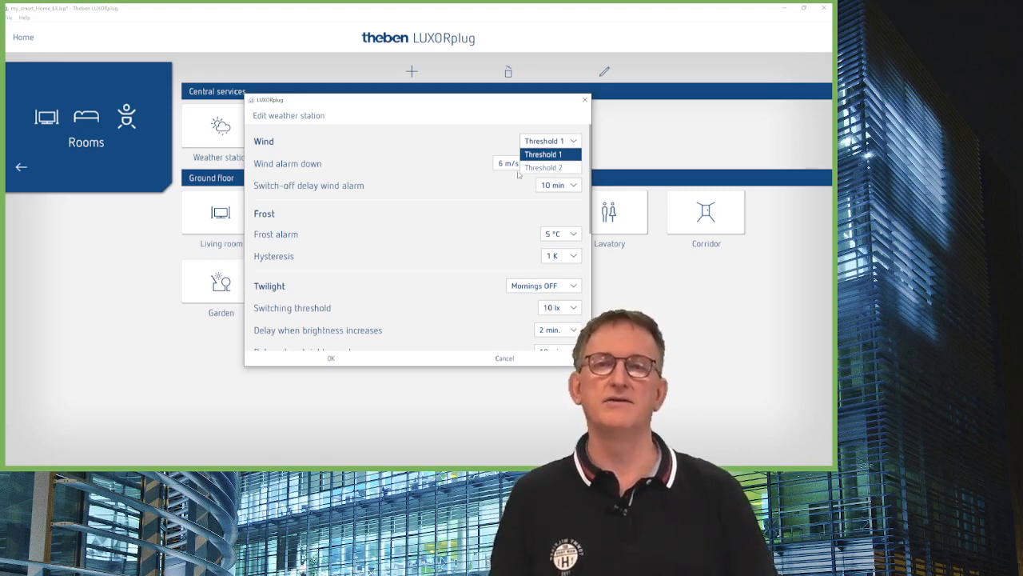
click(496, 187)
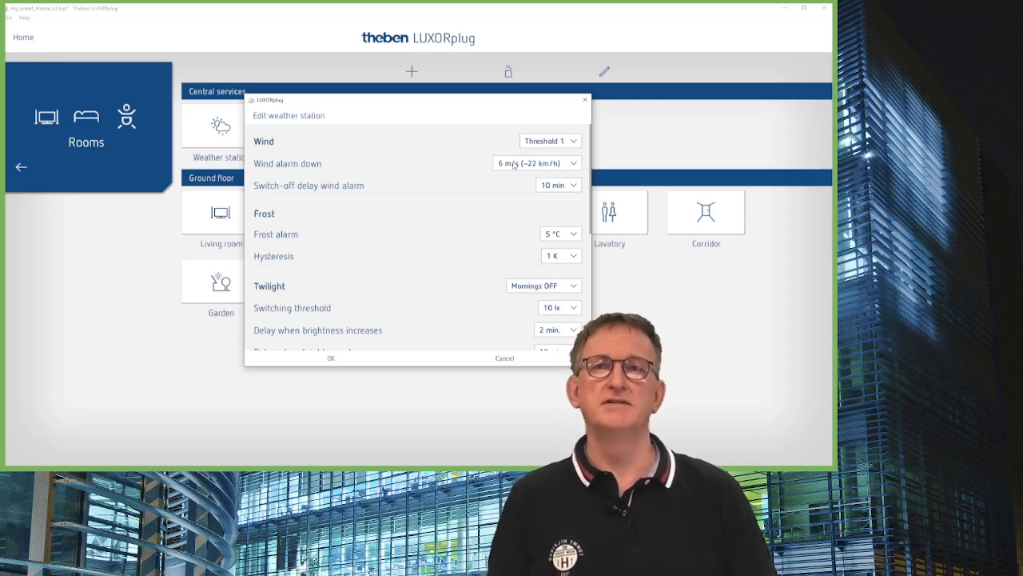
click(514, 164)
click(516, 176)
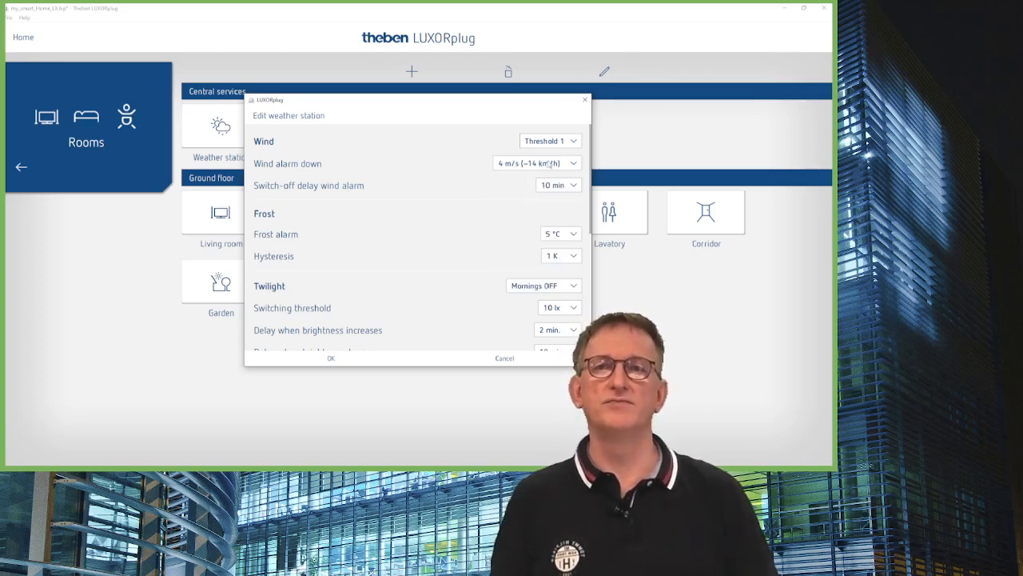
Set the weather station's wind alarm for Threshold 2 to 10 m/s (~36 km/h).
click(576, 142)
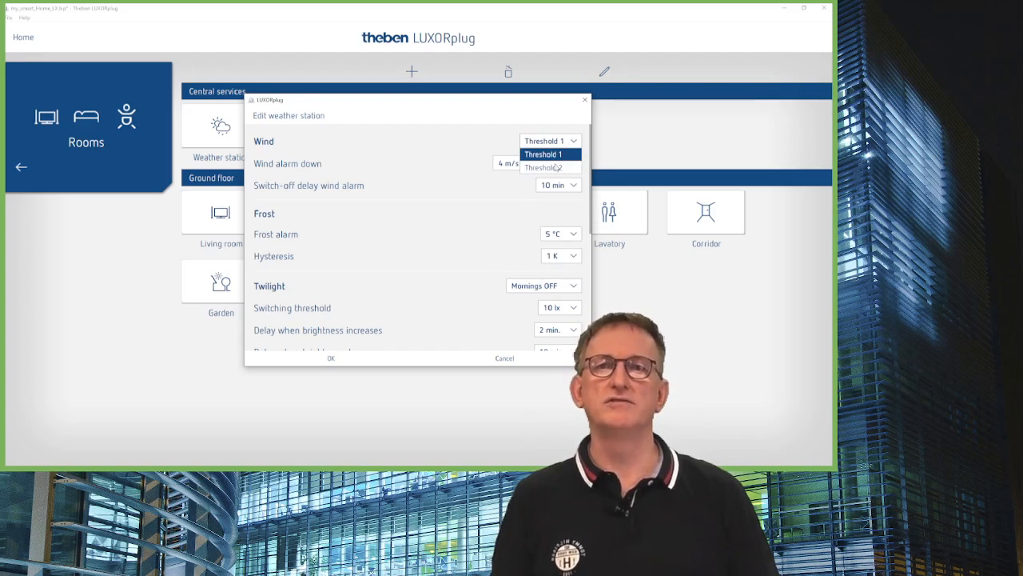
click(557, 167)
click(519, 166)
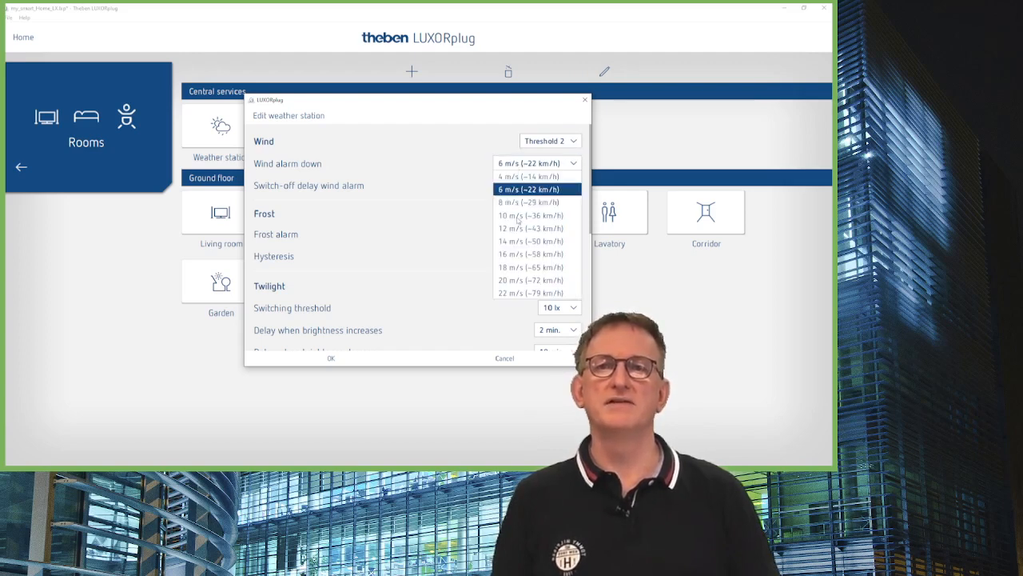
click(519, 217)
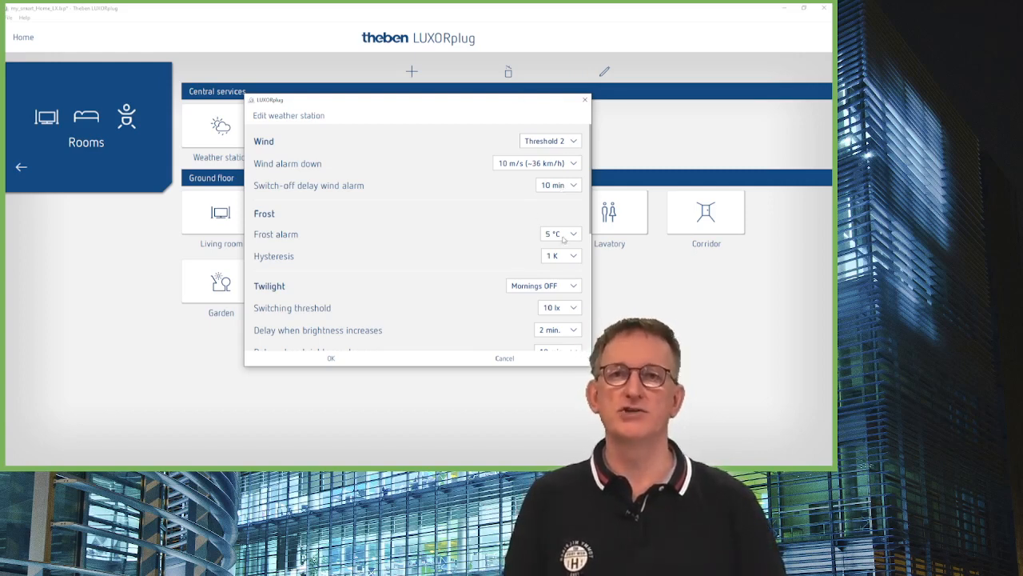
Set the switch-off delay of the wind alarm to 10 sec for both Threshold 2 and Threshold 1.
click(574, 186)
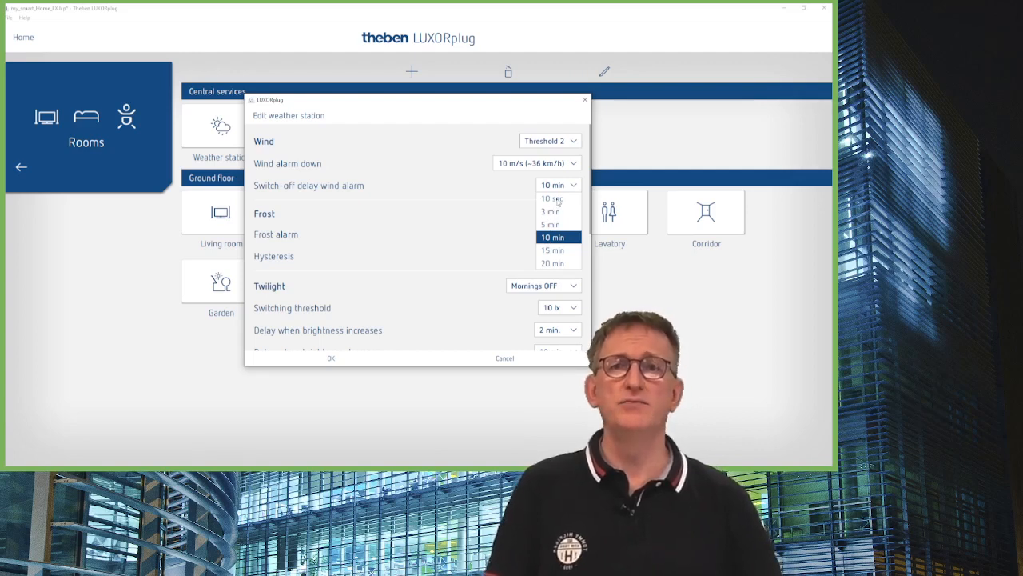
click(558, 199)
click(564, 143)
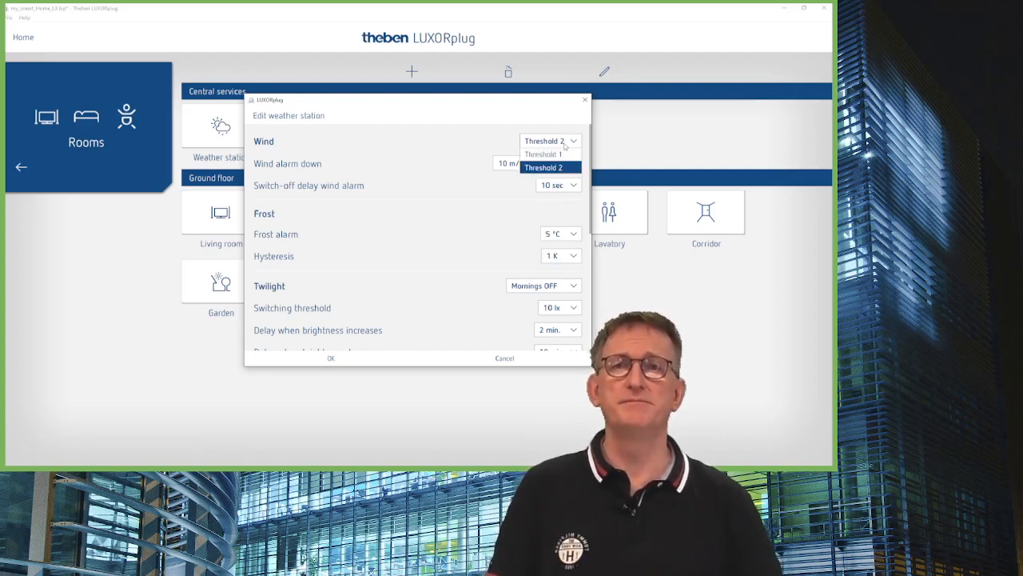
click(547, 155)
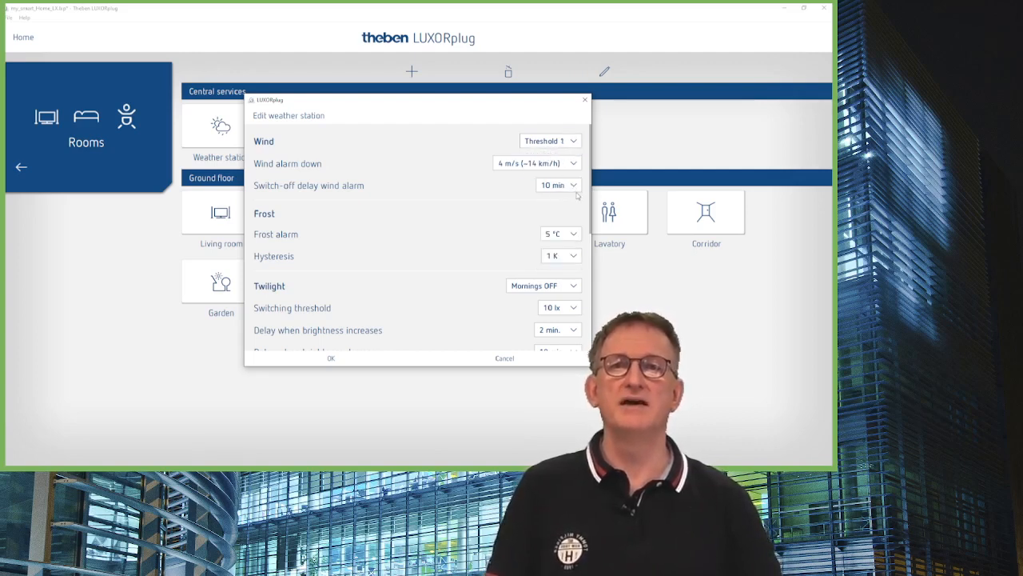
click(575, 187)
click(559, 200)
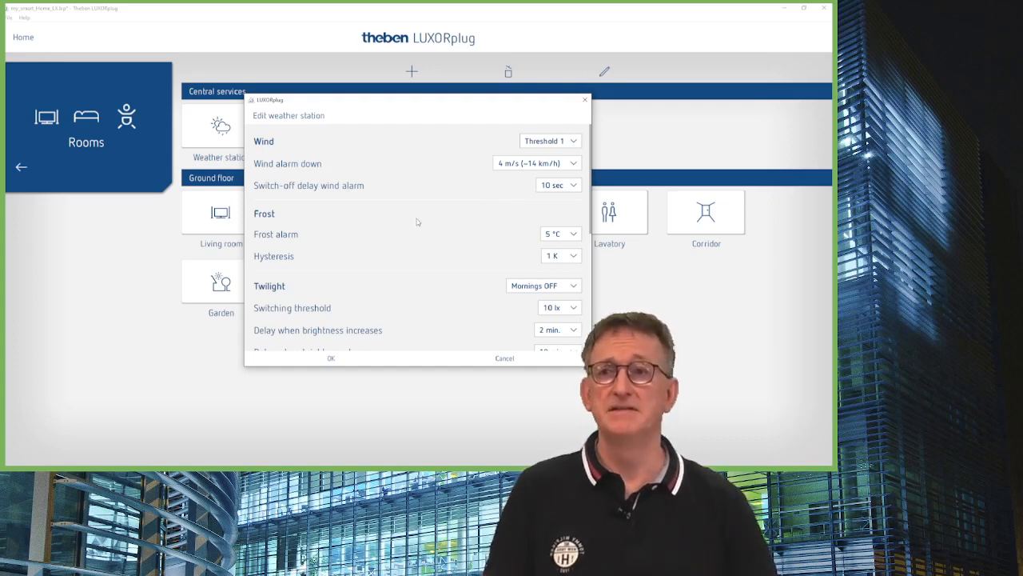
Review the frost, twilight, light sensor and sun protection settings, keeping Sensor front for sun protection, and accept the weather station configuration.
scroll(398, 239, down, 2)
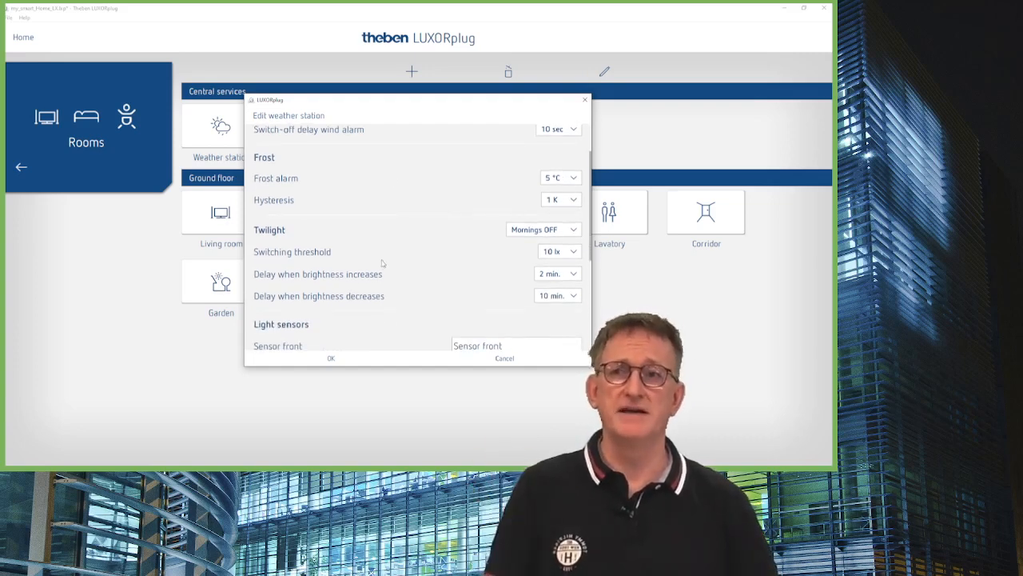
scroll(378, 283, down, 4)
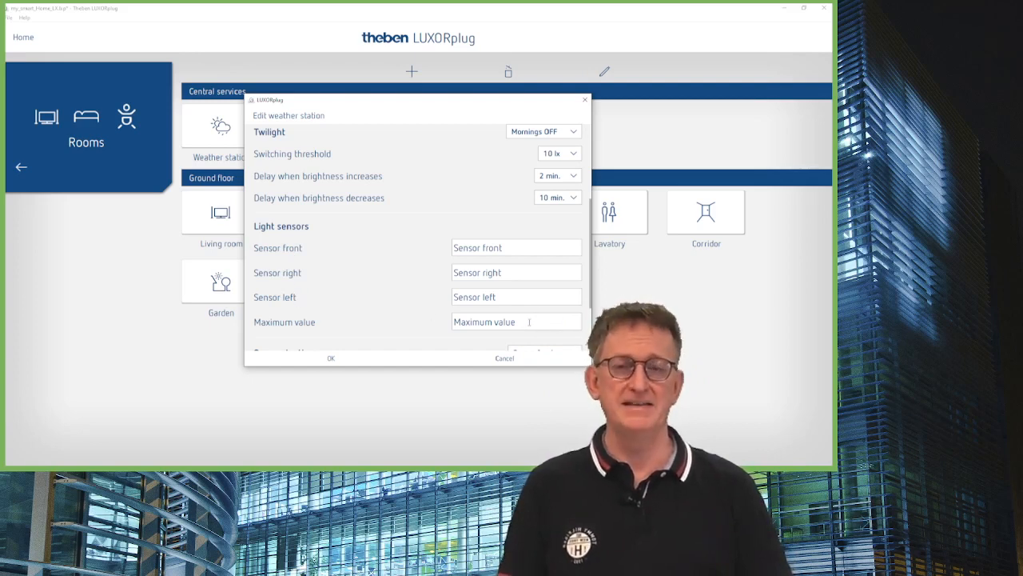
scroll(527, 321, down, 3)
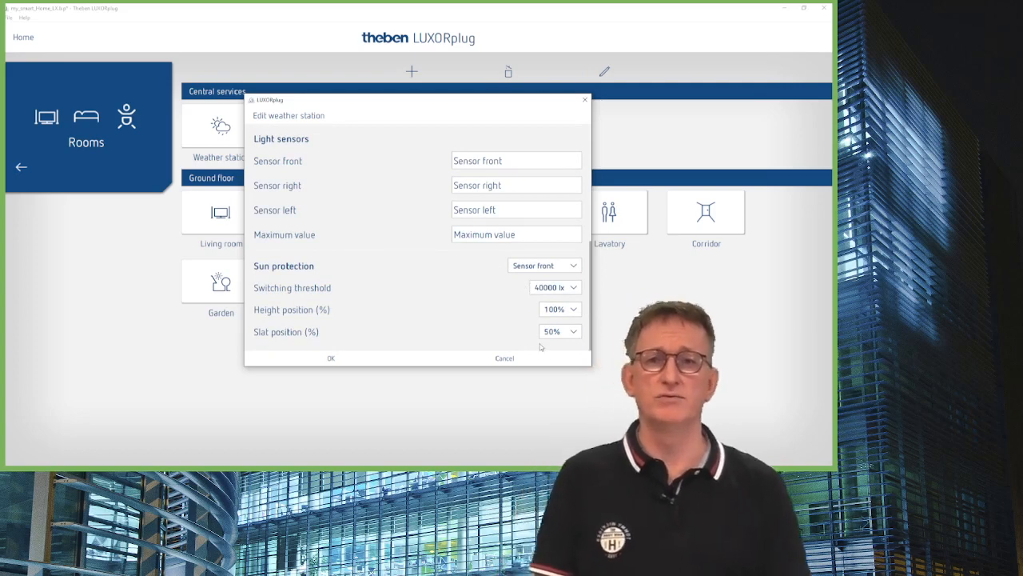
click(569, 265)
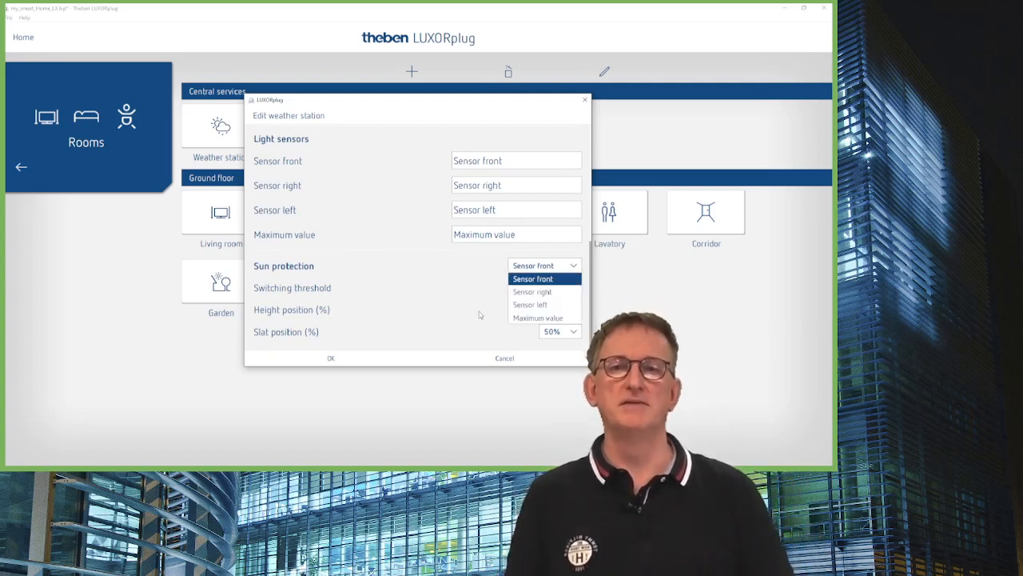
click(428, 314)
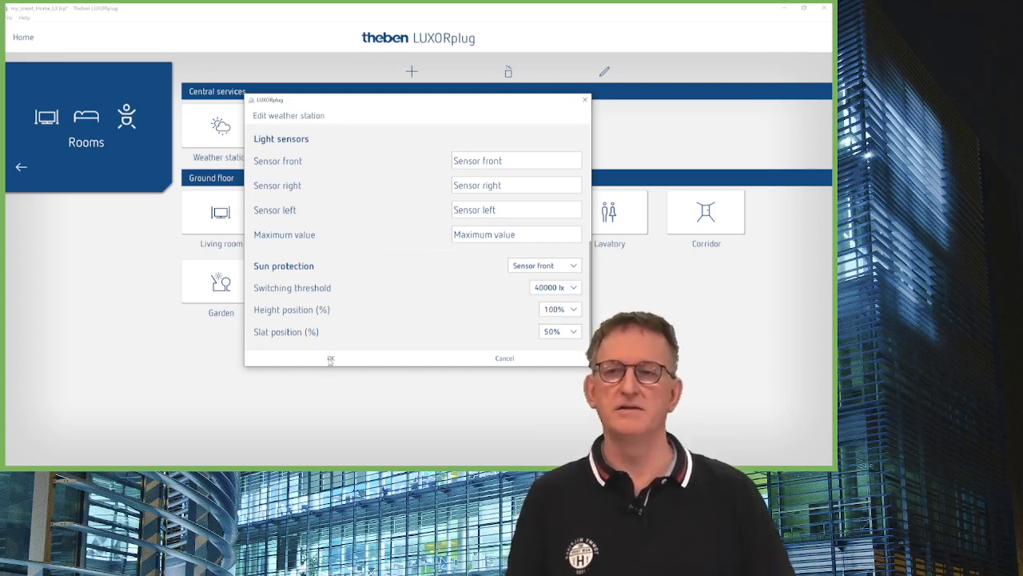
click(330, 359)
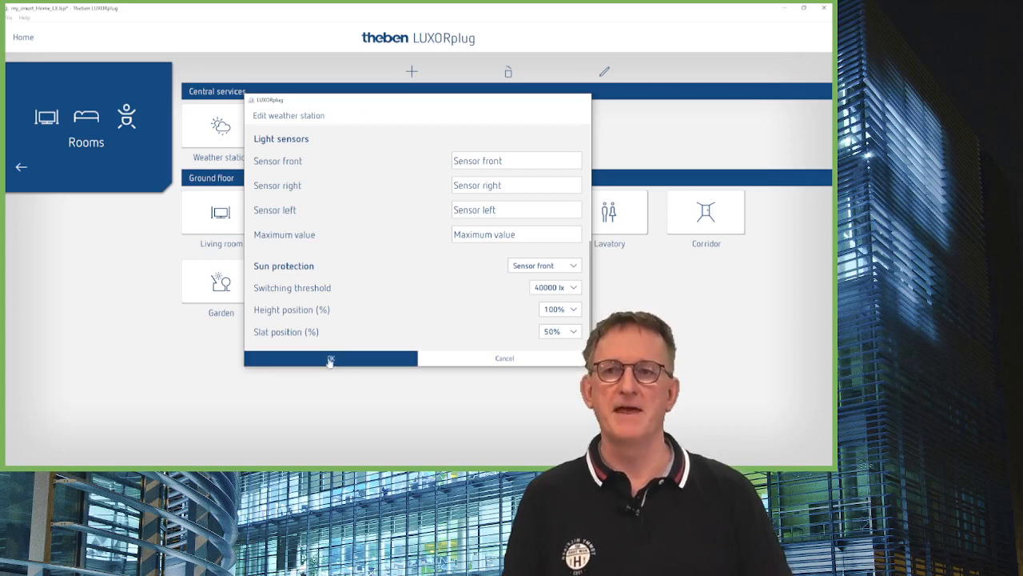
Leave the rooms overview and start programming the system with the project configuration.
click(20, 170)
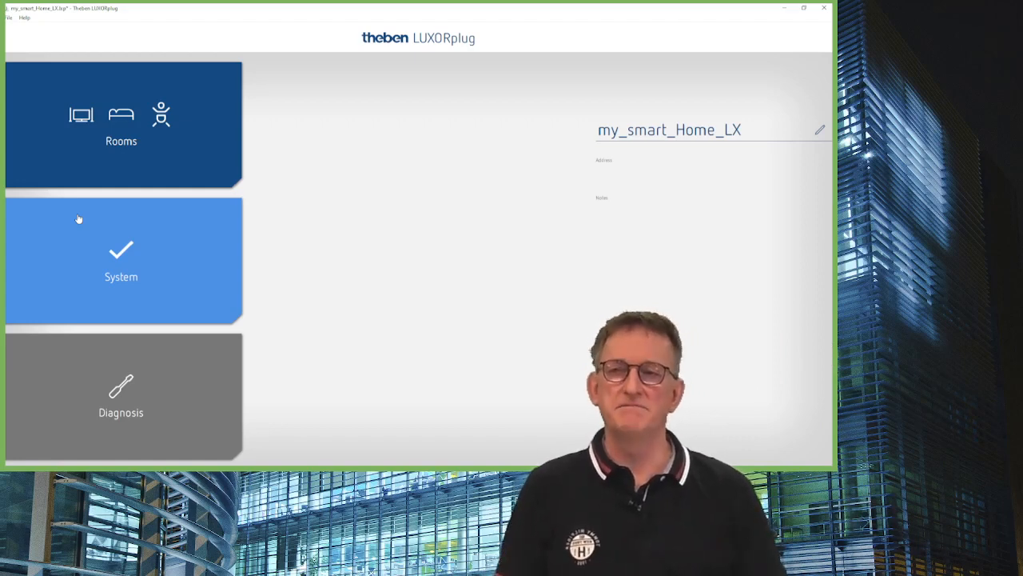
click(118, 254)
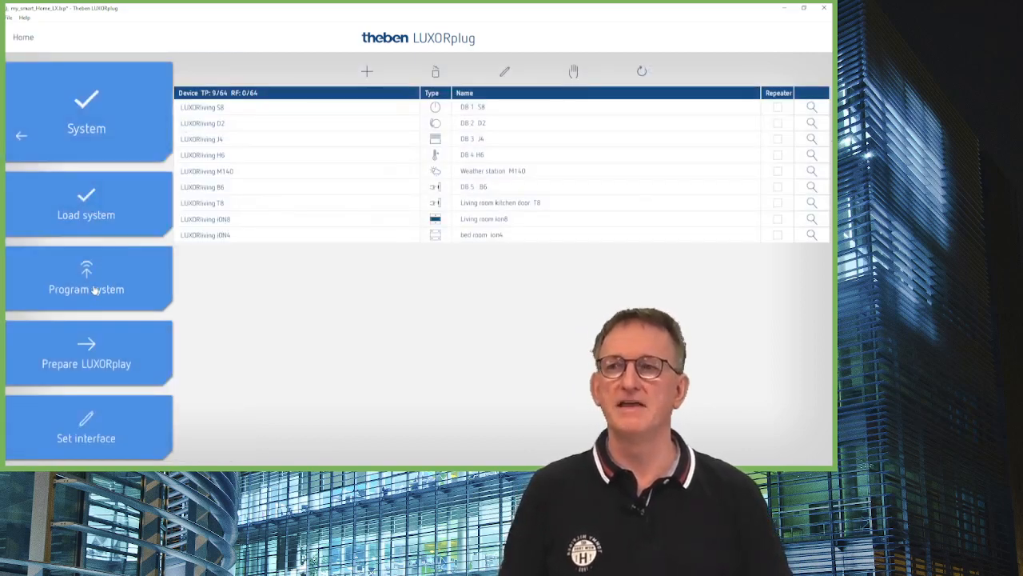
click(89, 279)
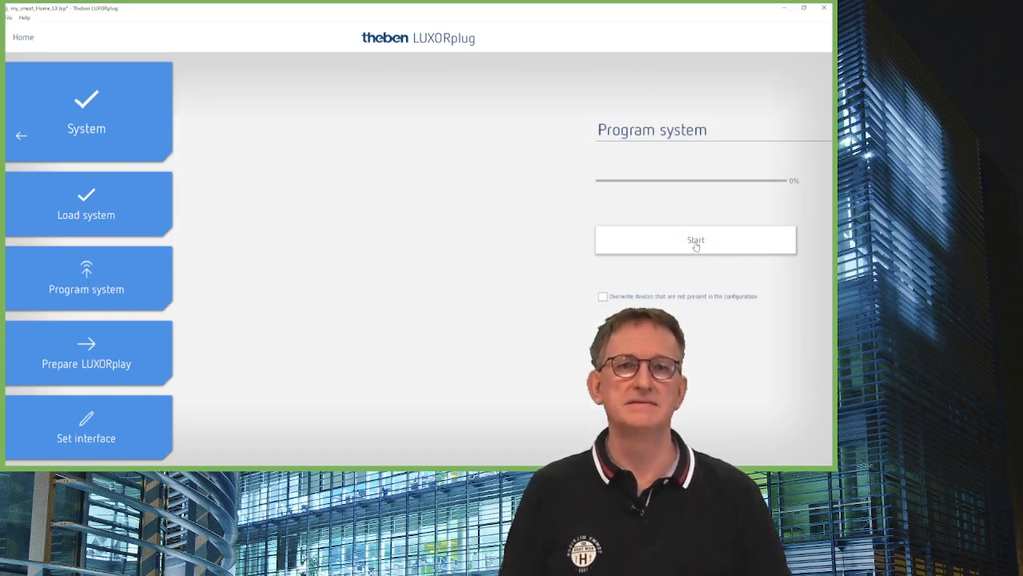
click(696, 242)
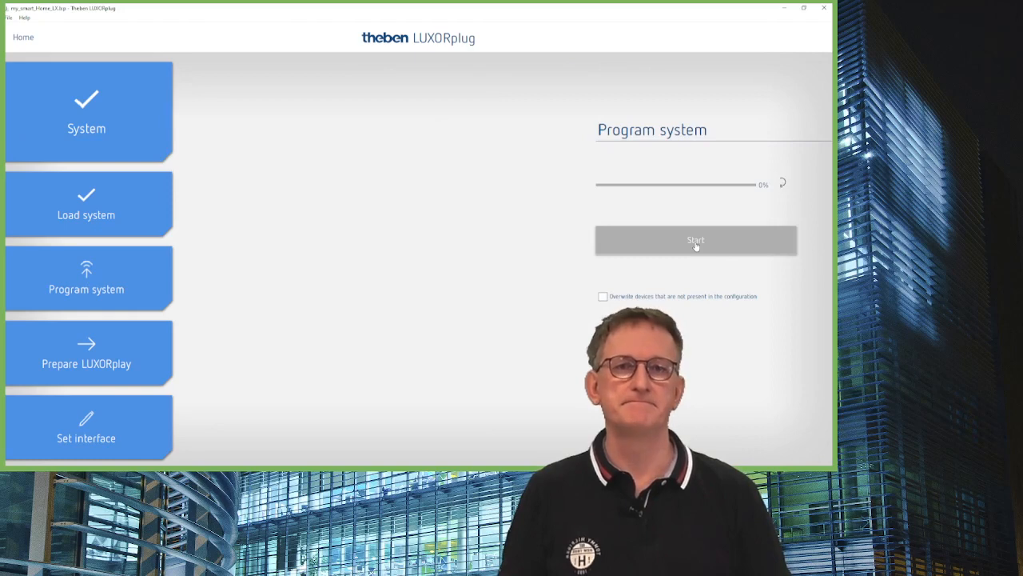